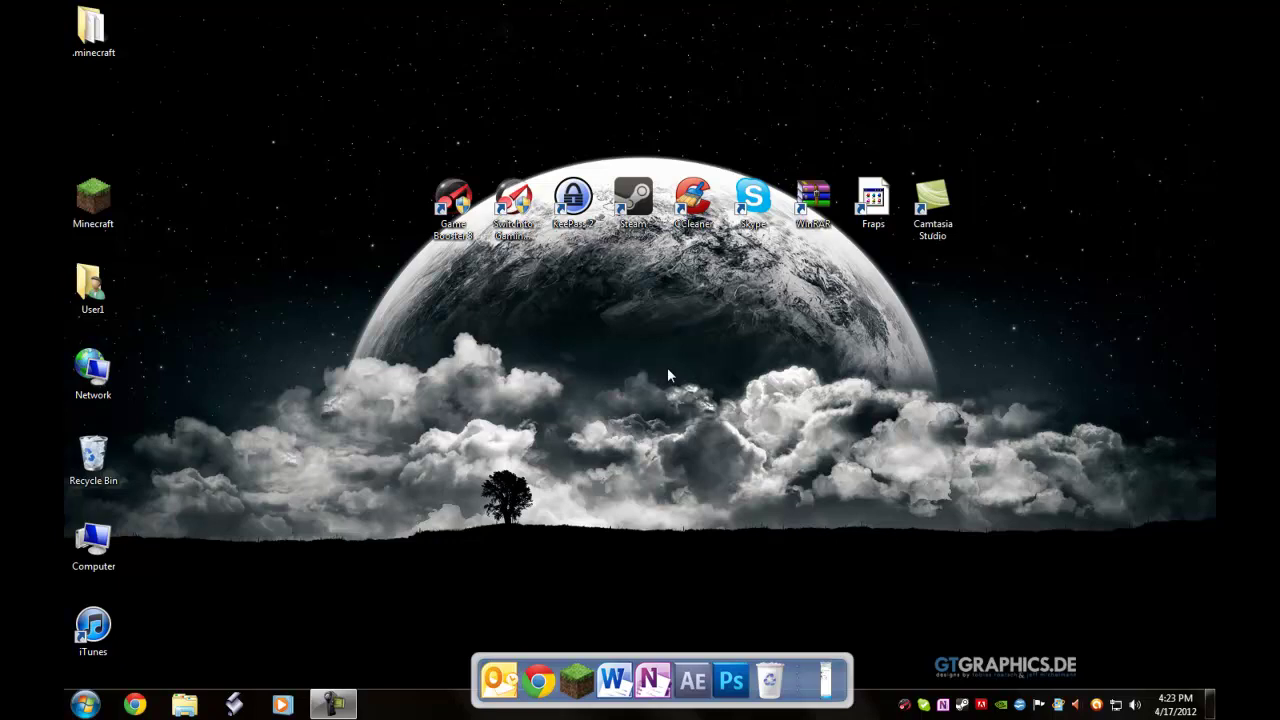
# Step: Select the nine program shortcuts on the desktop and open Steam to its library
pyautogui.moveTo(1039, 70); pyautogui.dragTo(1123, 286)
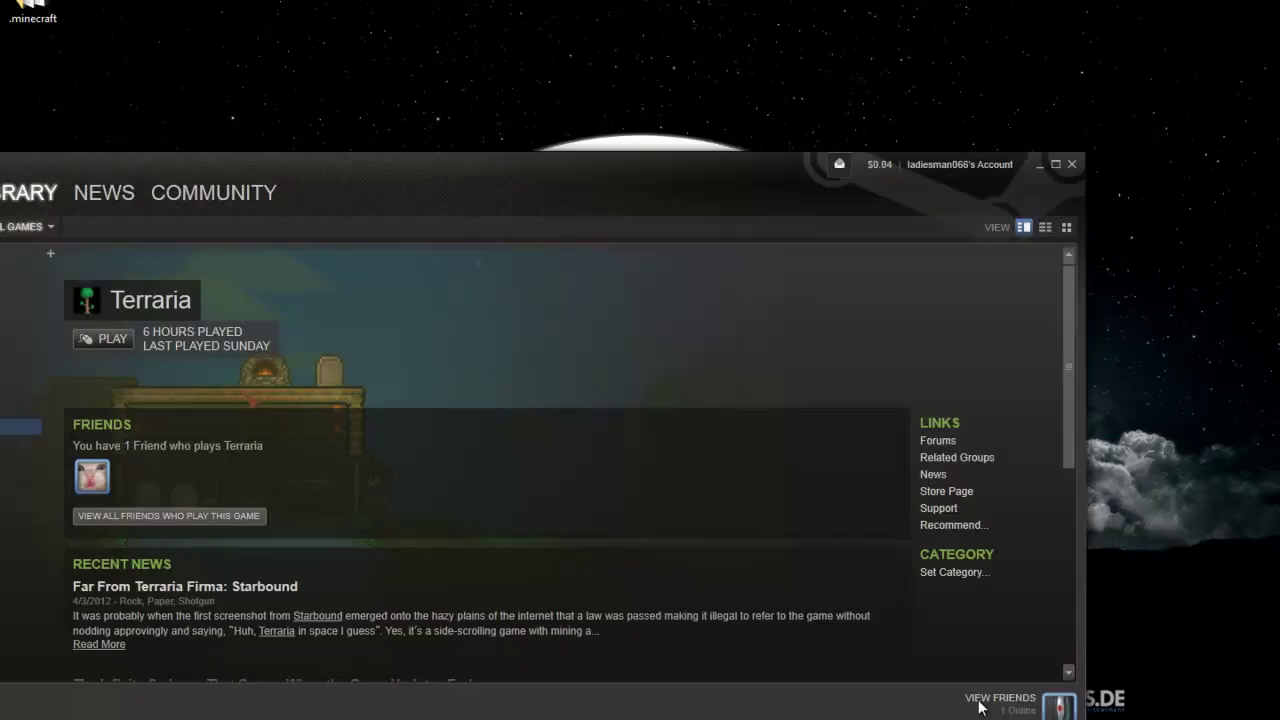
# Step: Maximize Steam and browse the Skyrim, Bastion, Counter-Strike, Terraria, Realm of the Mad God and Team Fortress 2 pages
pyautogui.click(1055, 166)
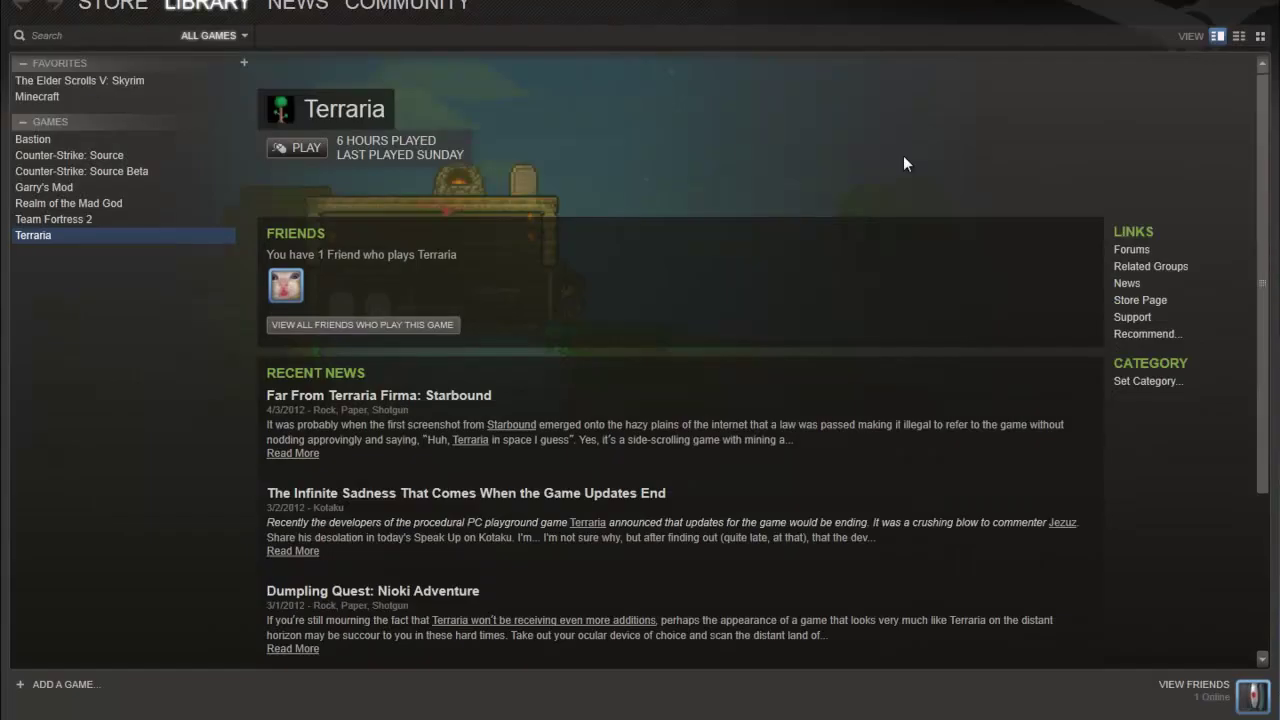
pyautogui.click(47, 81)
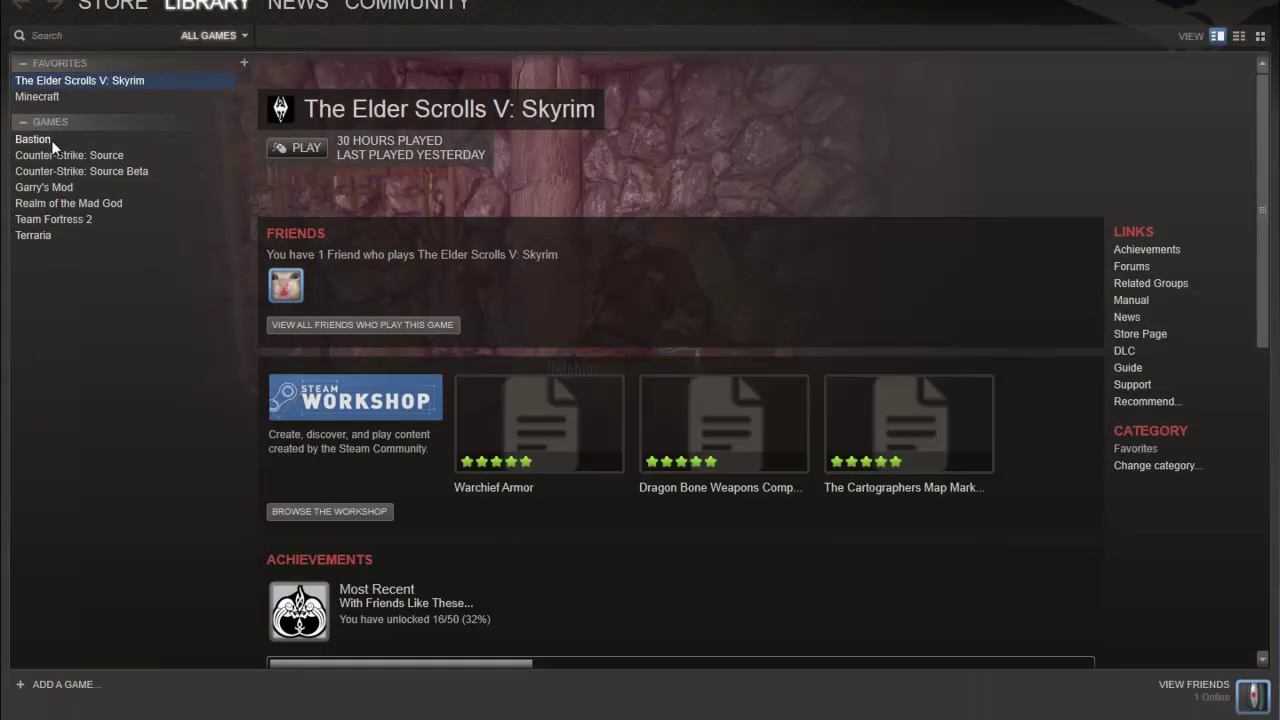
pyautogui.click(37, 142)
pyautogui.click(34, 171)
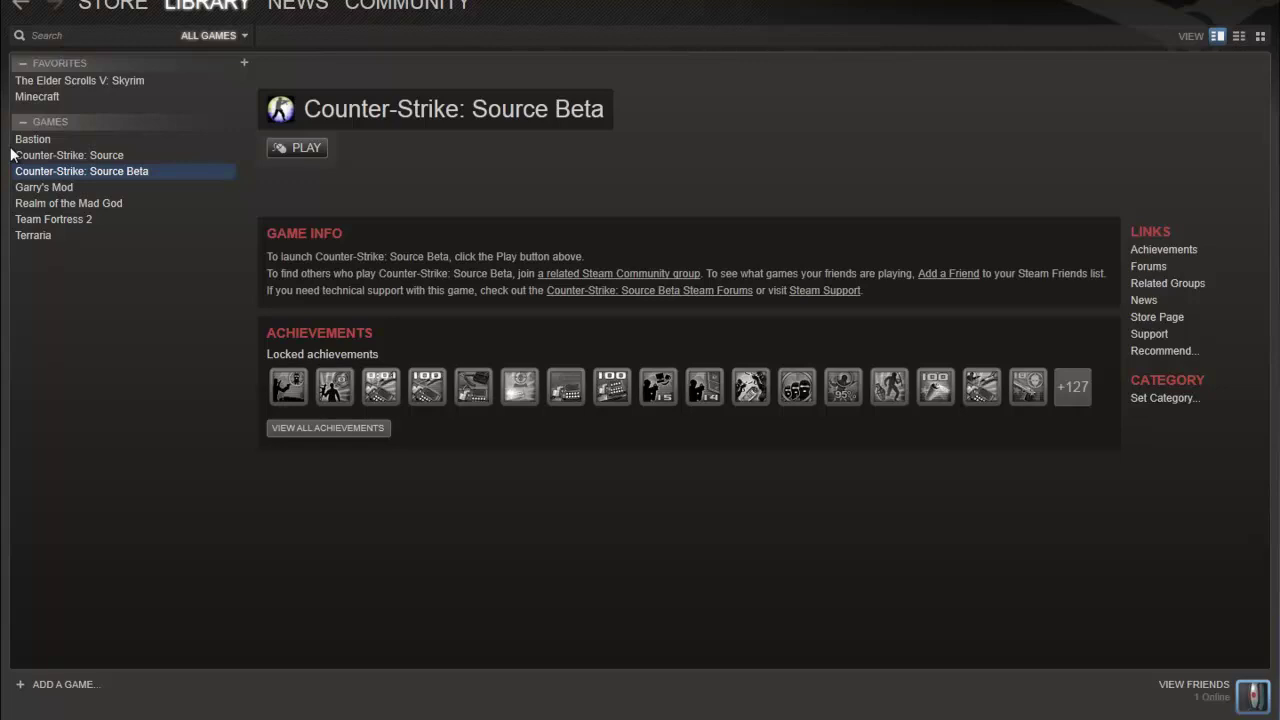
pyautogui.click(43, 236)
pyautogui.click(95, 204)
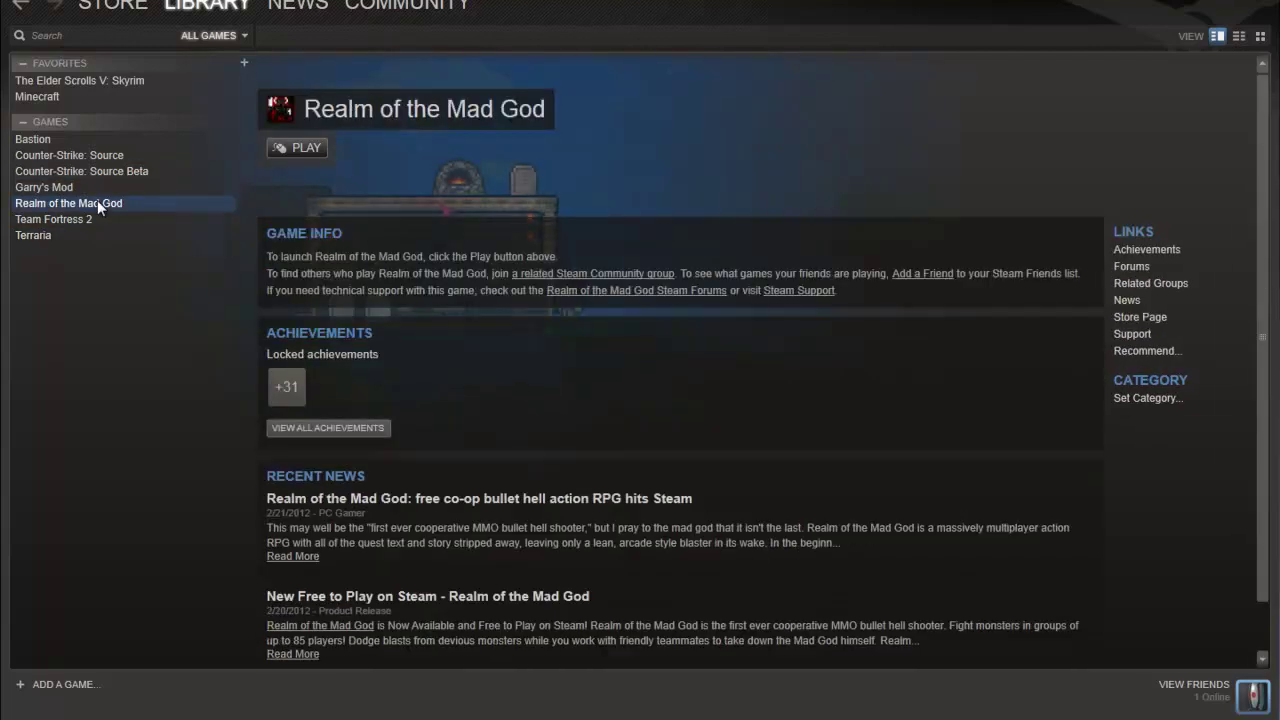
pyautogui.click(92, 155)
pyautogui.press('Up')
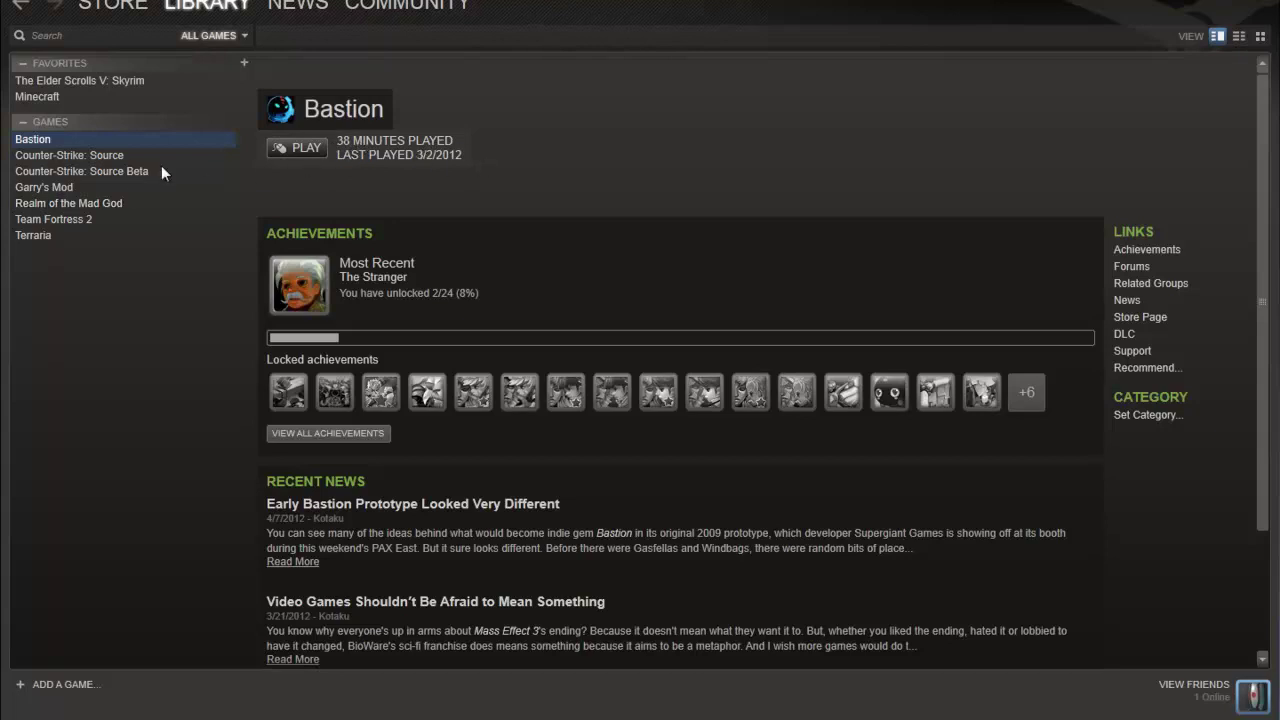
pyautogui.click(45, 81)
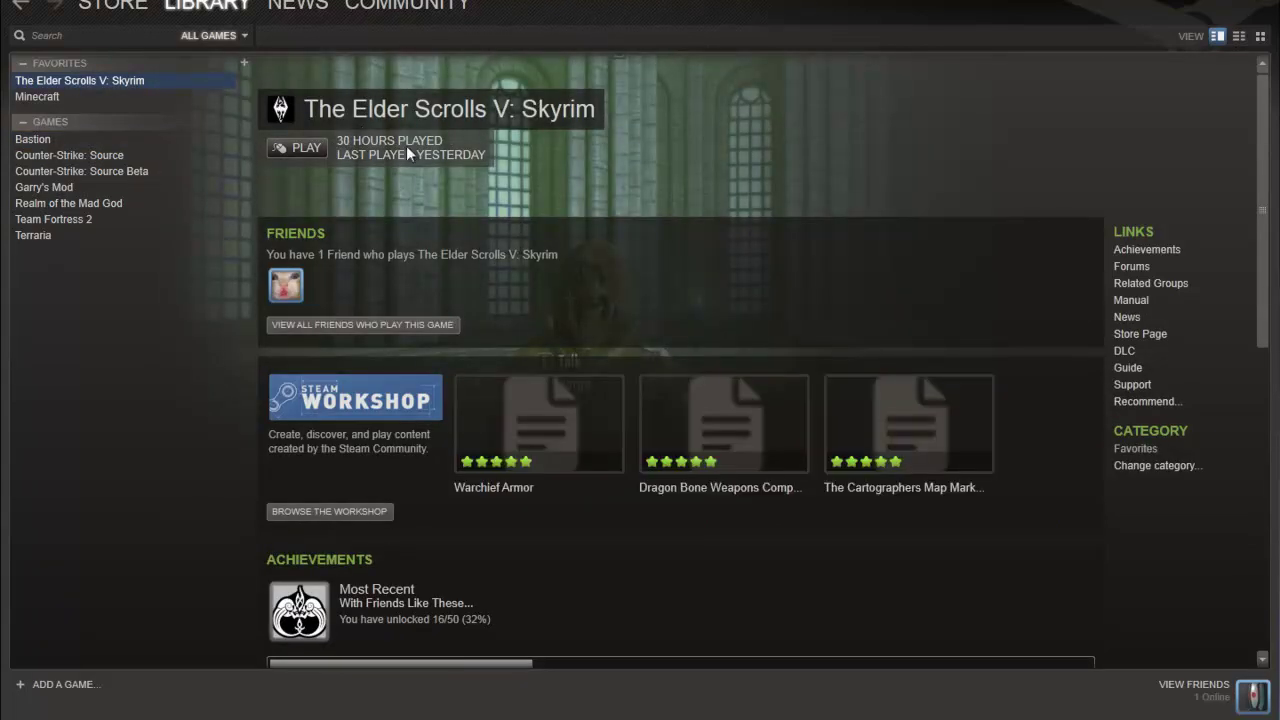
pyautogui.click(84, 203)
pyautogui.click(75, 217)
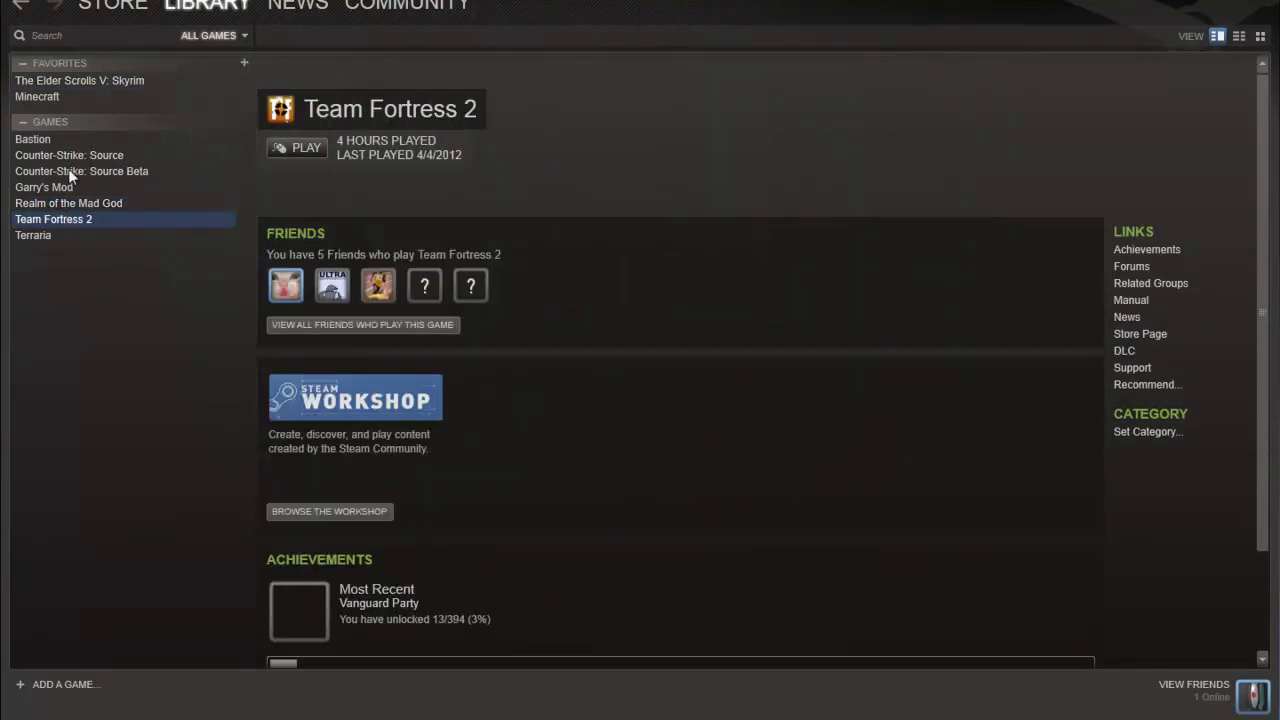
# Step: Settle on the Minecraft page, briefly opening and dismissing the ADD A GAME menu
pyautogui.click(39, 97)
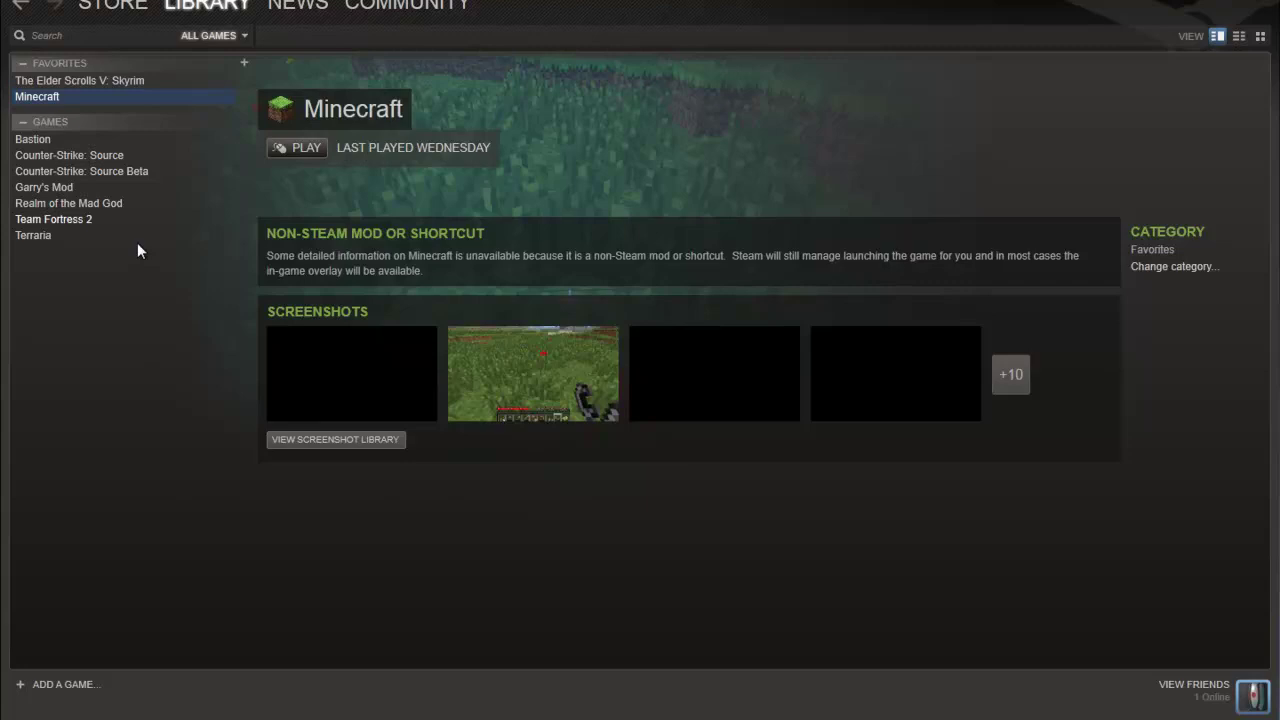
pyautogui.click(55, 81)
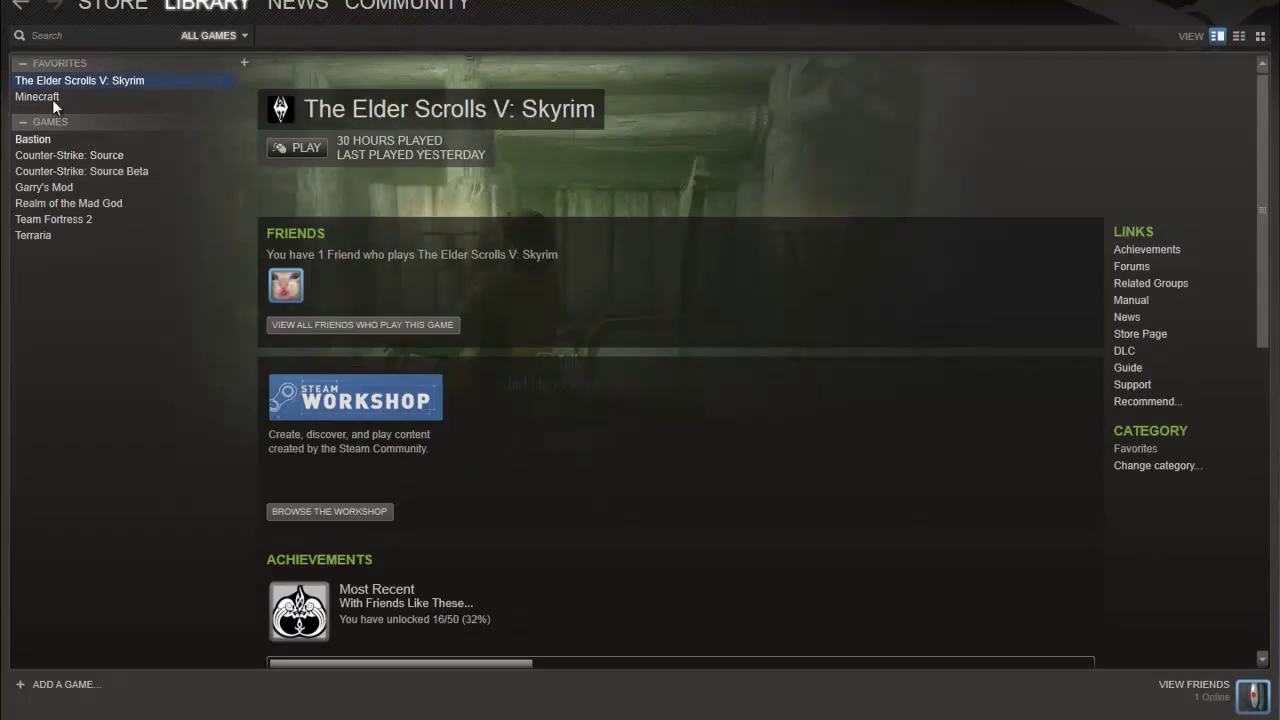
pyautogui.click(44, 93)
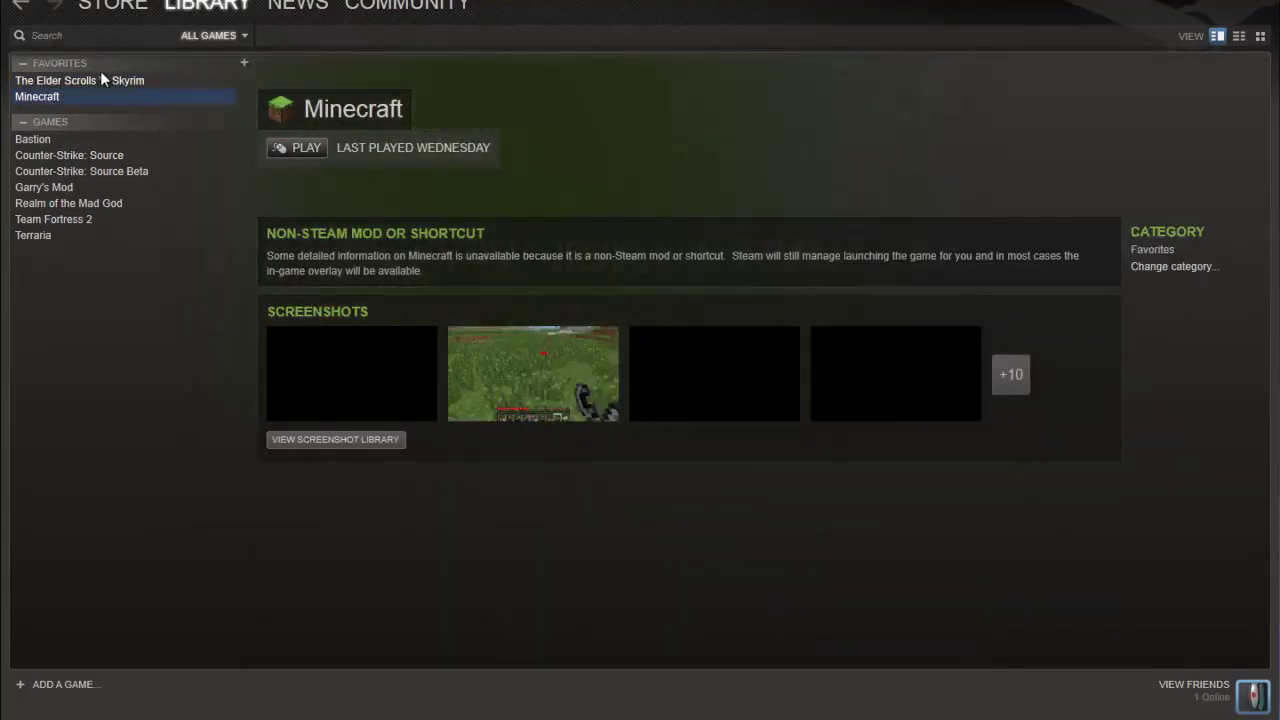
pyautogui.click(45, 685)
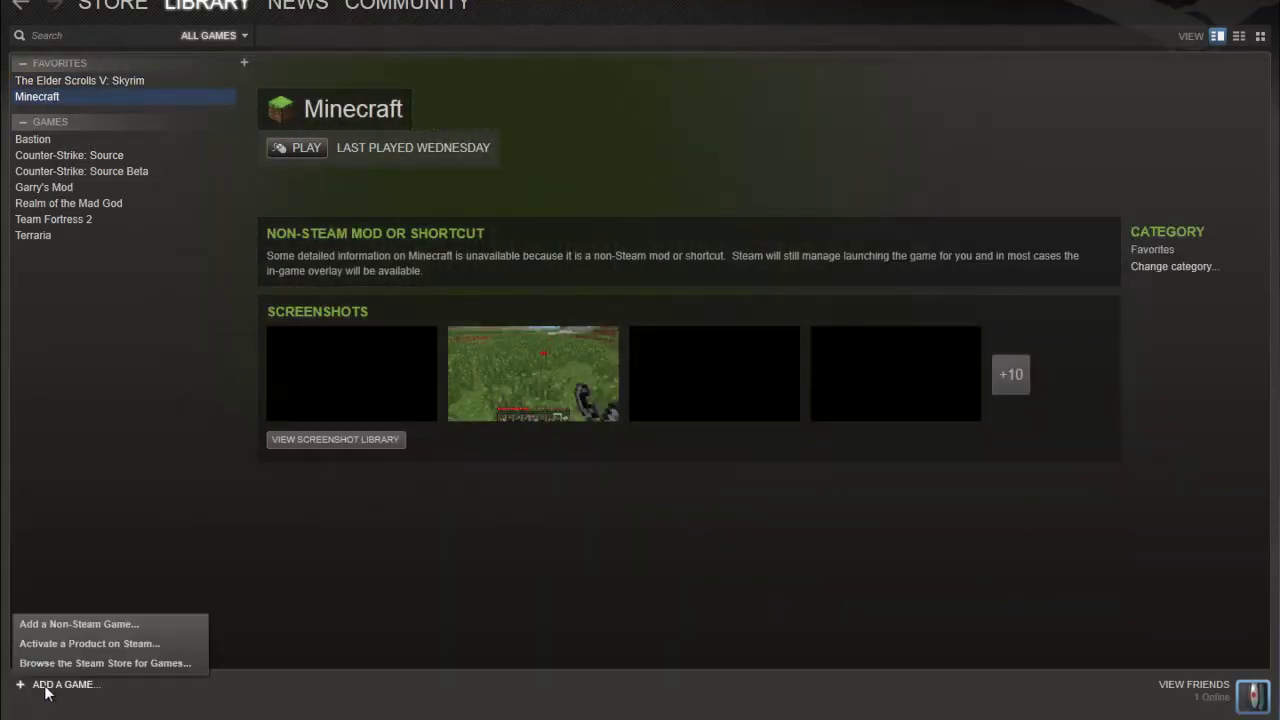
pyautogui.click(106, 643)
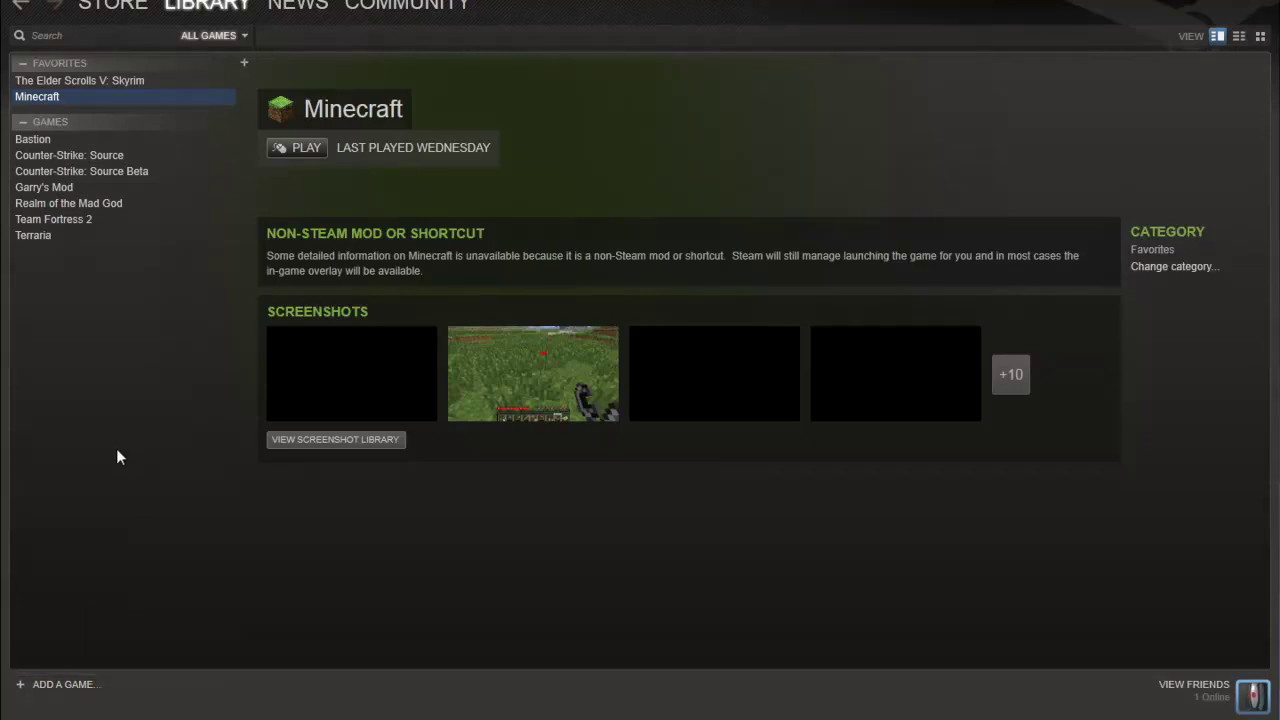
pyautogui.click(105, 6)
pyautogui.scroll(-4, 659, 305)
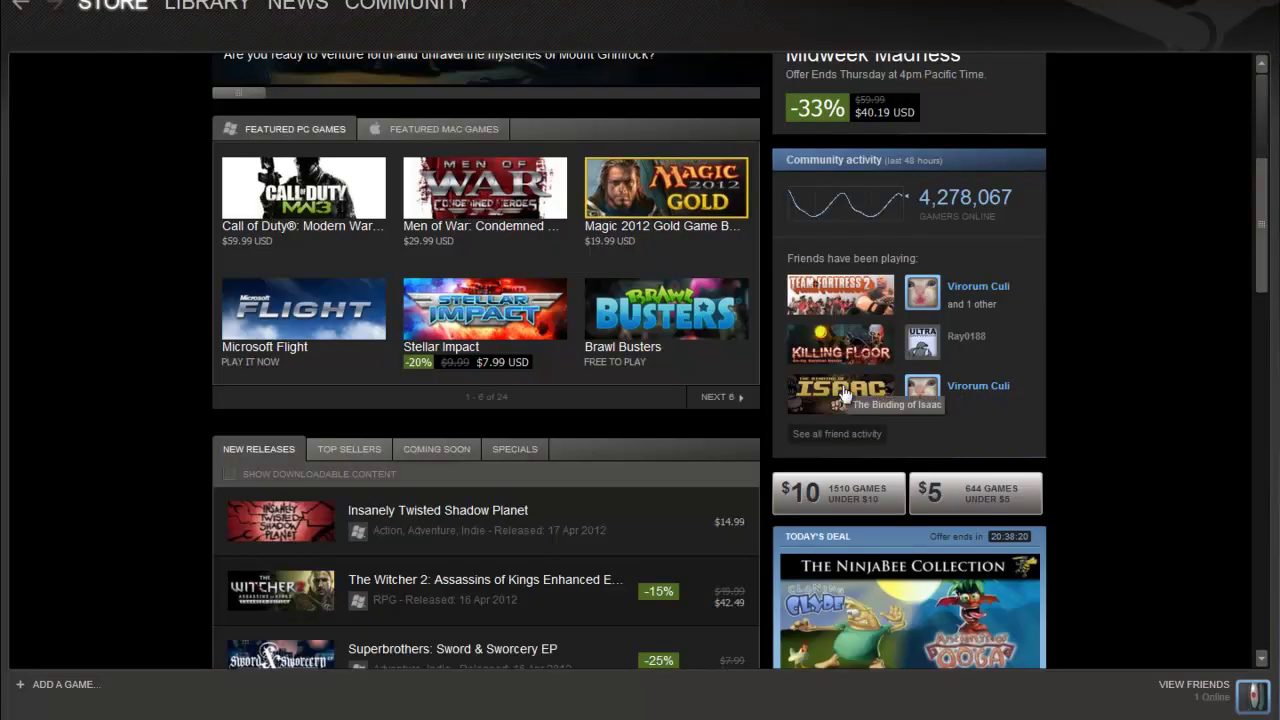
pyautogui.scroll(-3, 950, 350)
pyautogui.scroll(-9, 1024, 365)
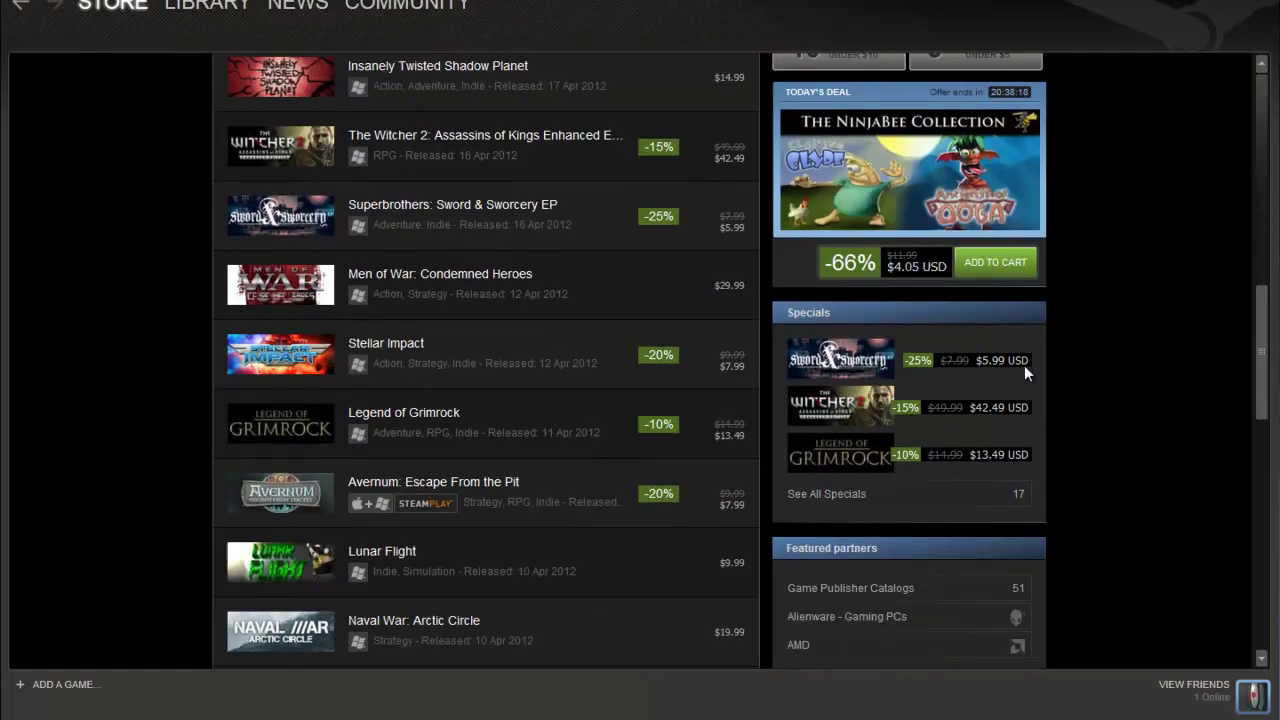
pyautogui.scroll(2, 341, 292)
pyautogui.click(112, 10)
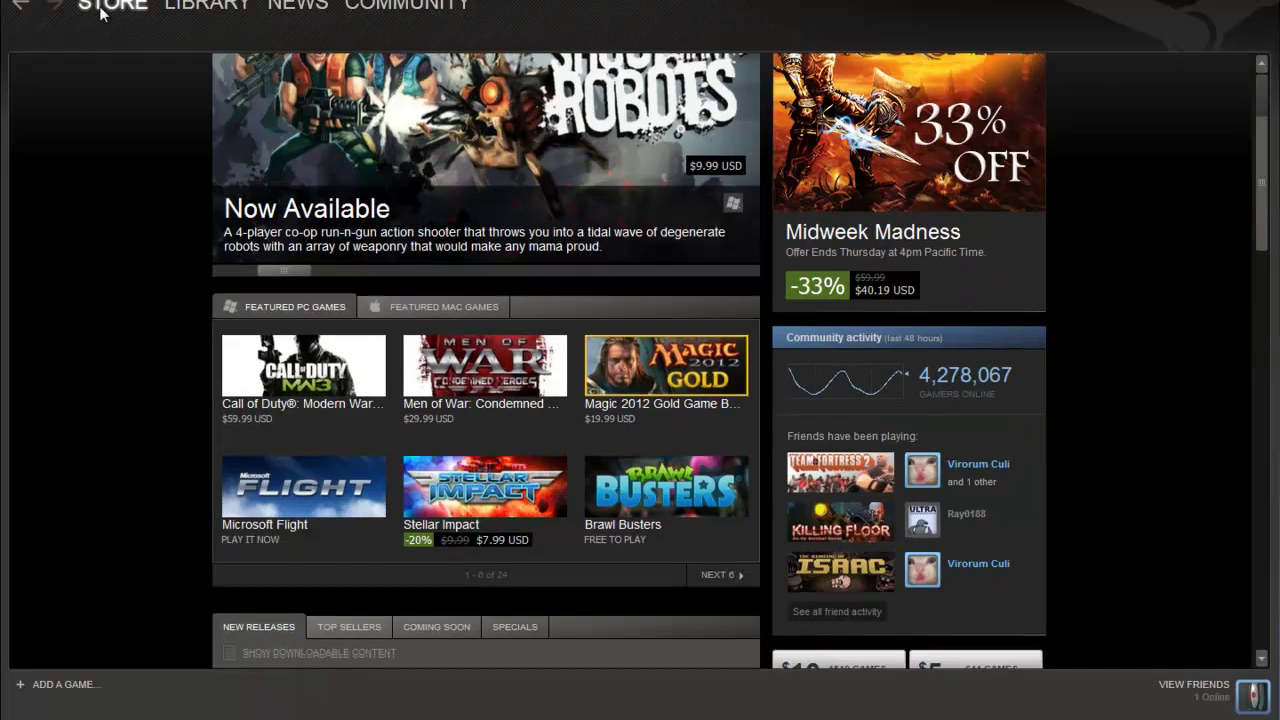
pyautogui.click(208, 8)
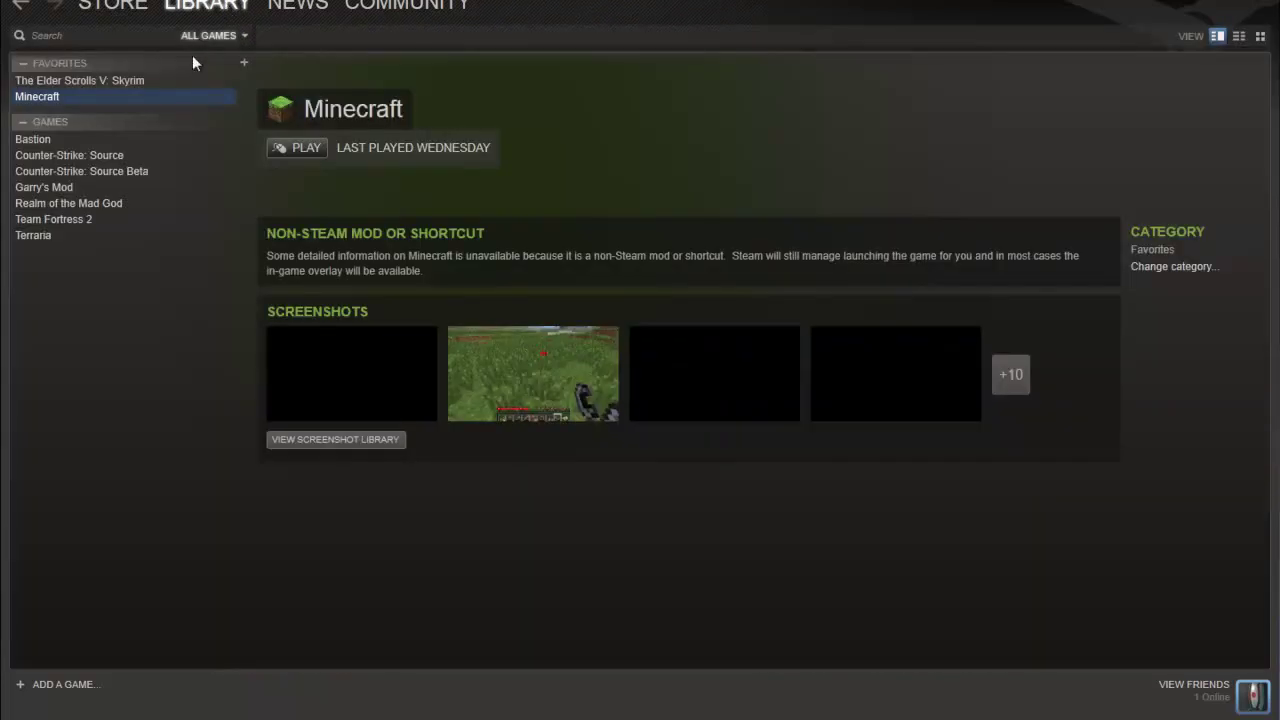
# Step: Launch Minecraft 1.2.5 from the library, log in, and bring up the Steam overlay with Shift+Tab
pyautogui.doubleClick(42, 97)
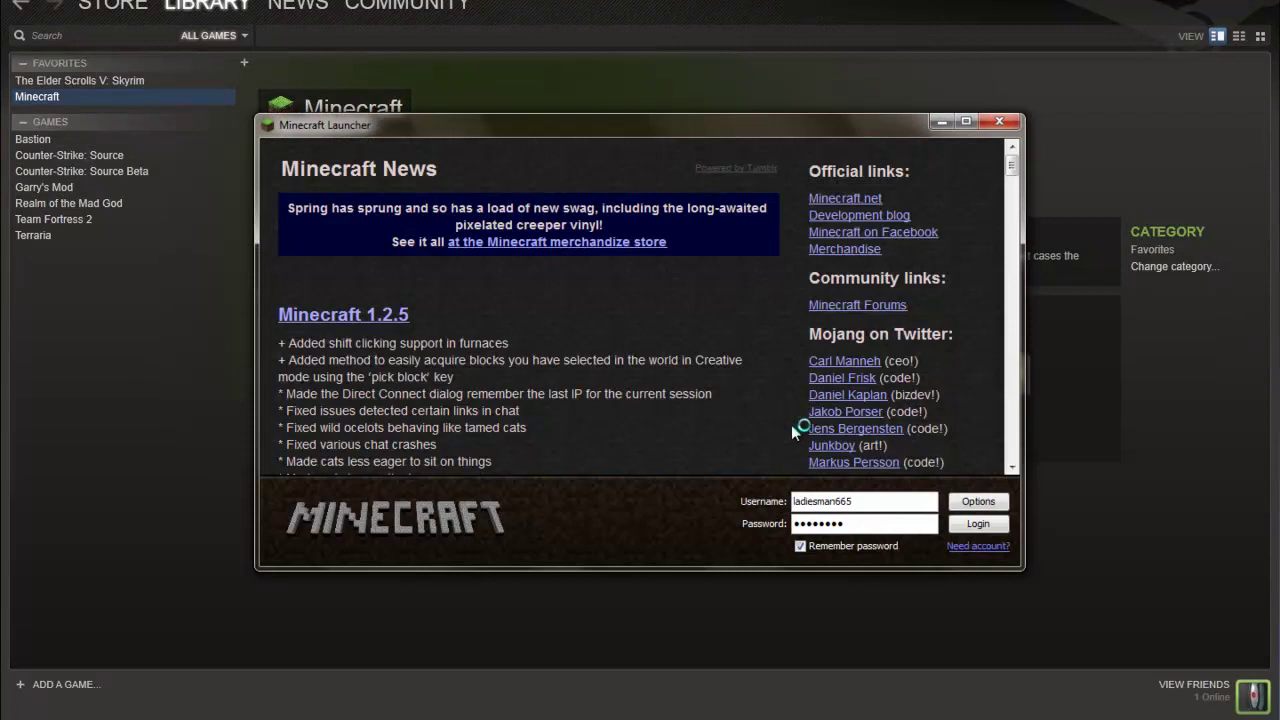
pyautogui.click(962, 525)
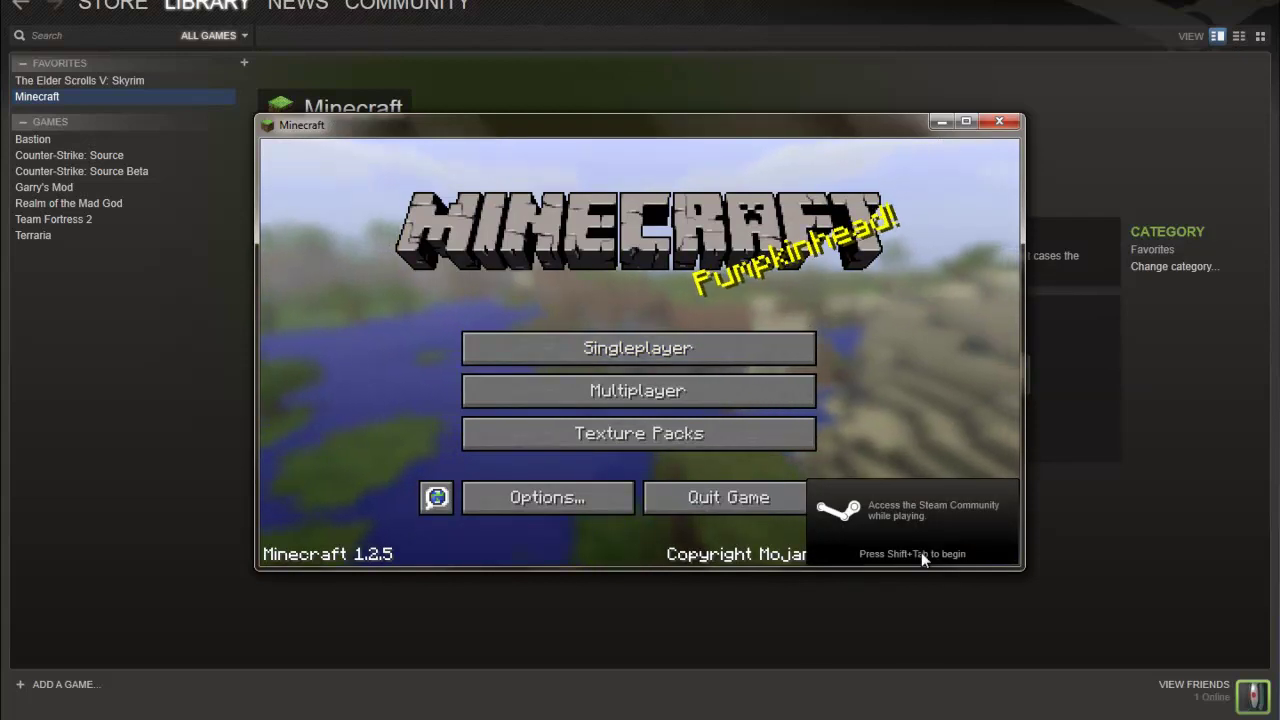
pyautogui.hotkey('shift', 'Tab')
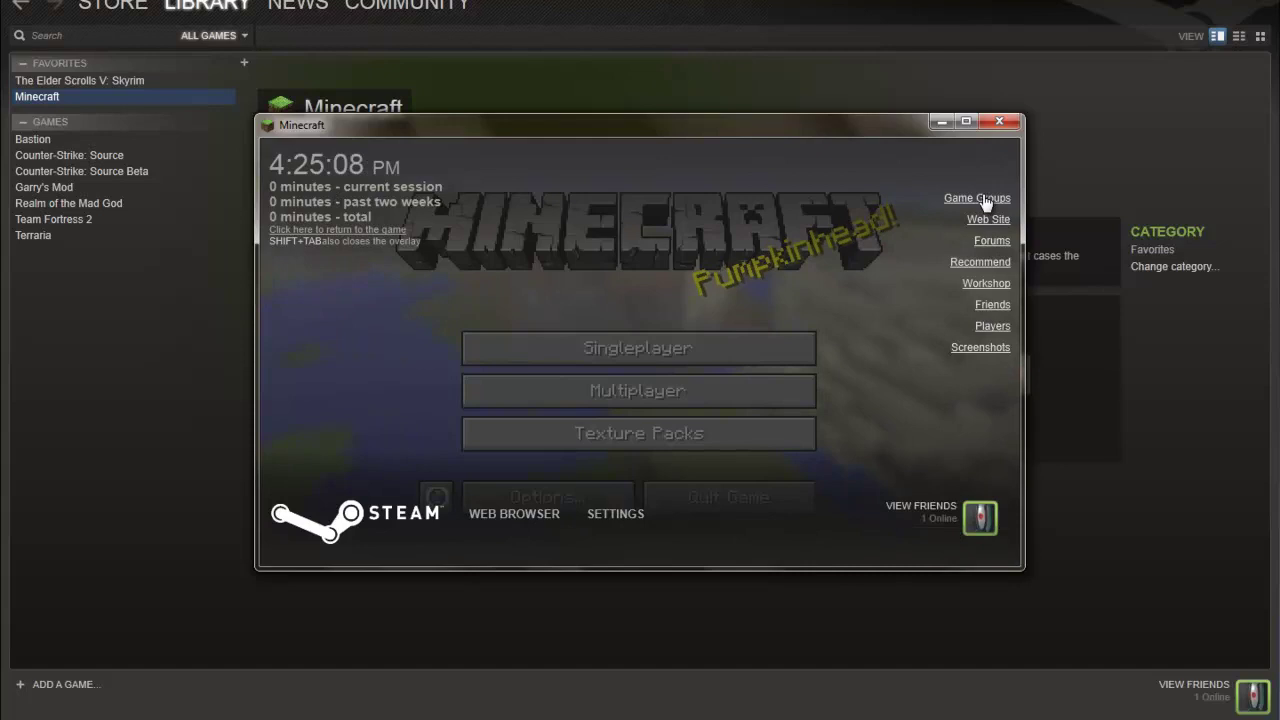
pyautogui.click(503, 515)
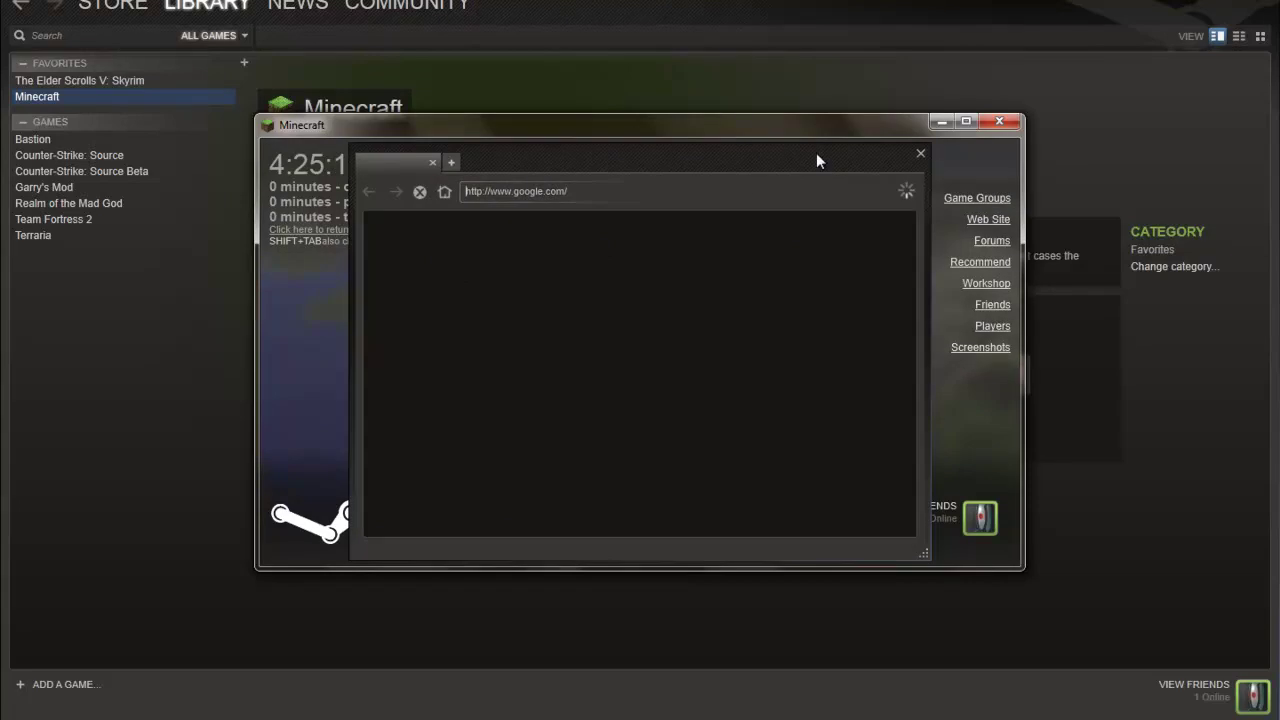
pyautogui.moveTo(816, 153)
pyautogui.mouseDown()
pyautogui.moveTo(749, 189)
pyautogui.moveTo(803, 174)
pyautogui.moveTo(803, 159)
pyautogui.mouseUp()
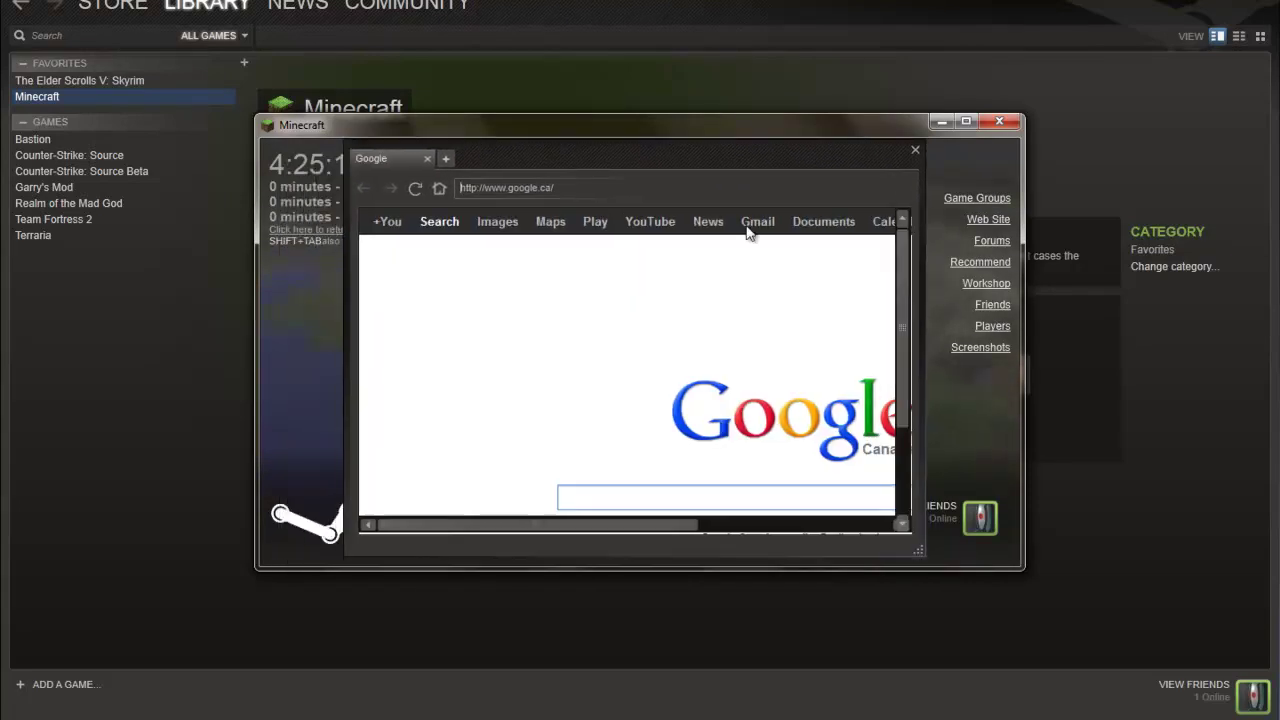
pyautogui.moveTo(593, 524); pyautogui.dragTo(706, 524)
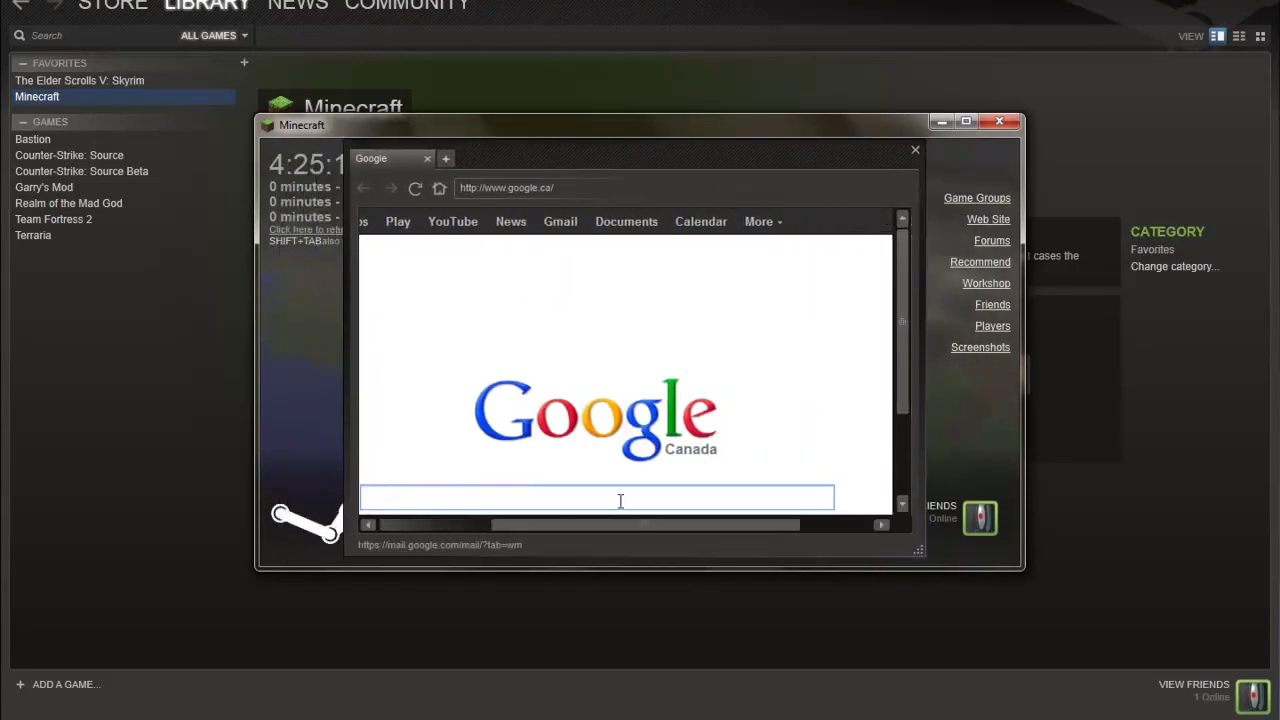
pyautogui.write('minec')
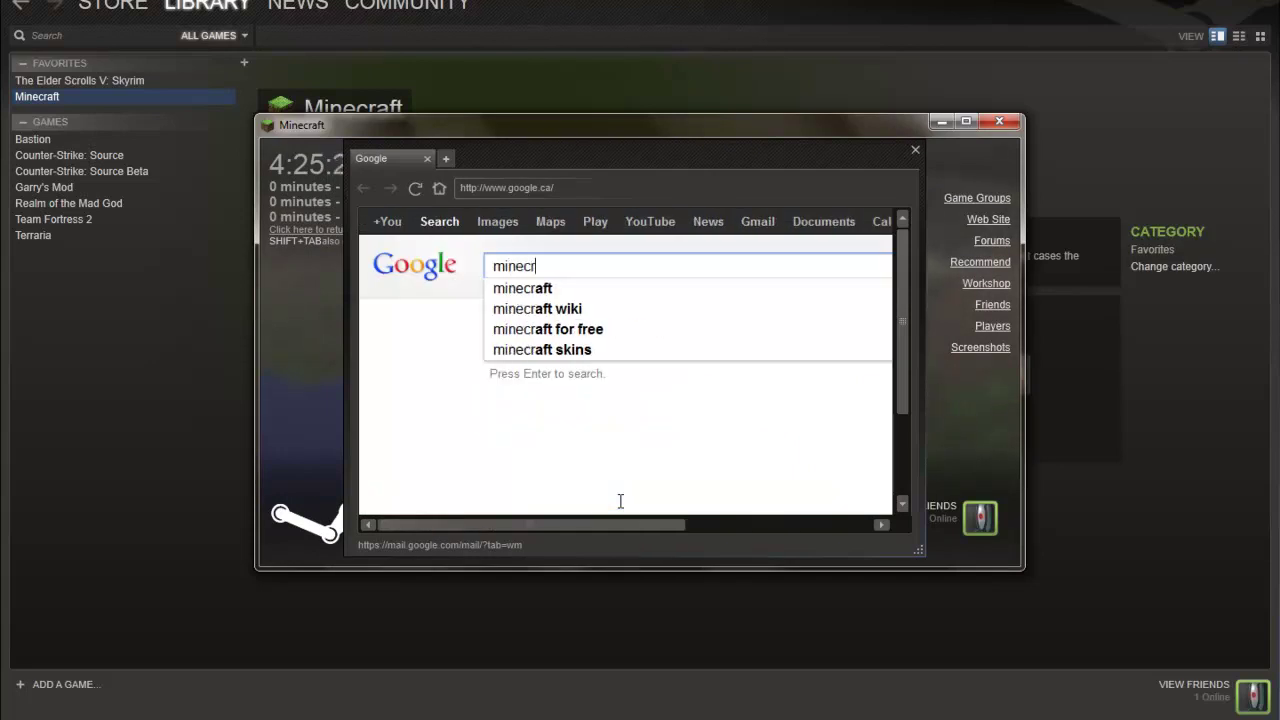
pyautogui.write('aft q')
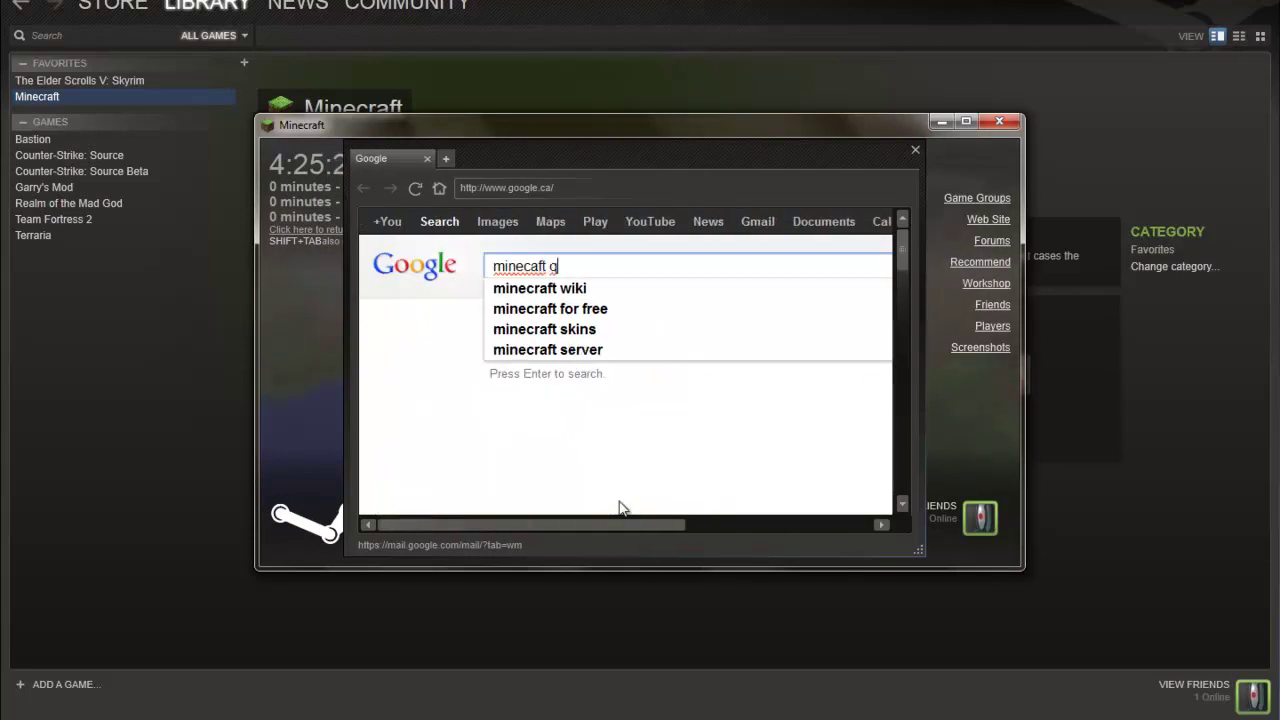
pyautogui.write('ues')
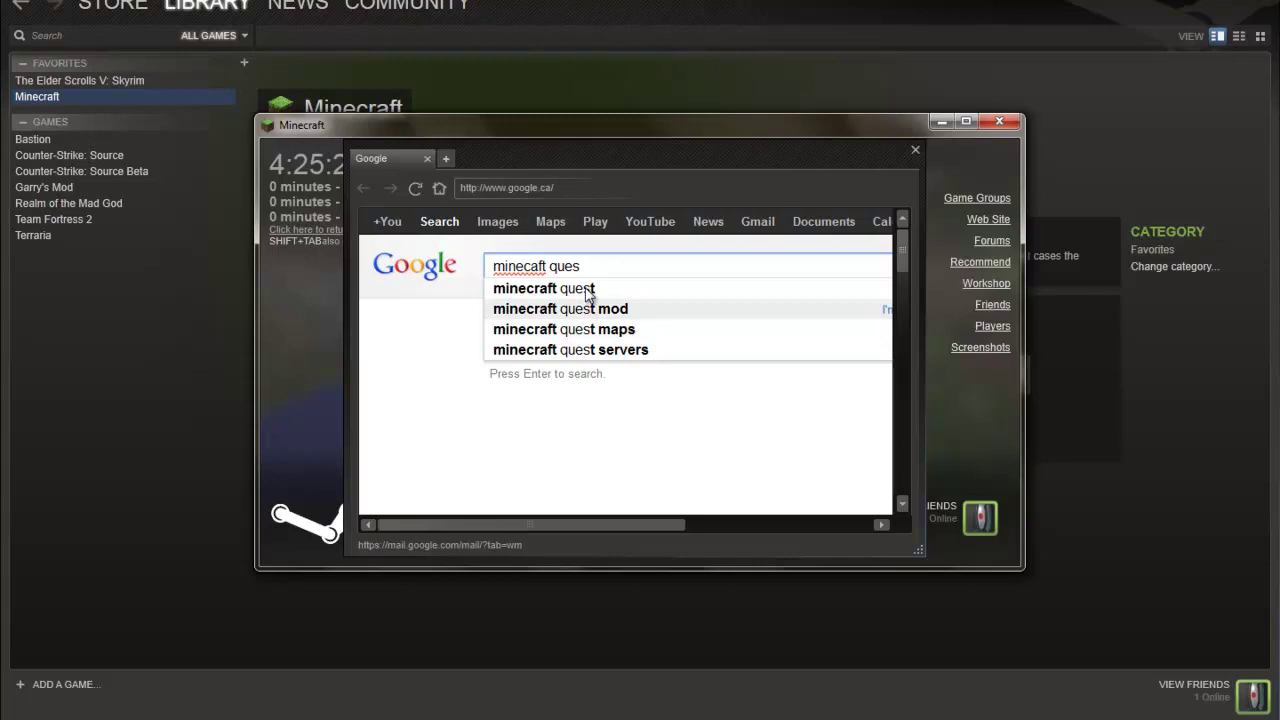
pyautogui.click(586, 289)
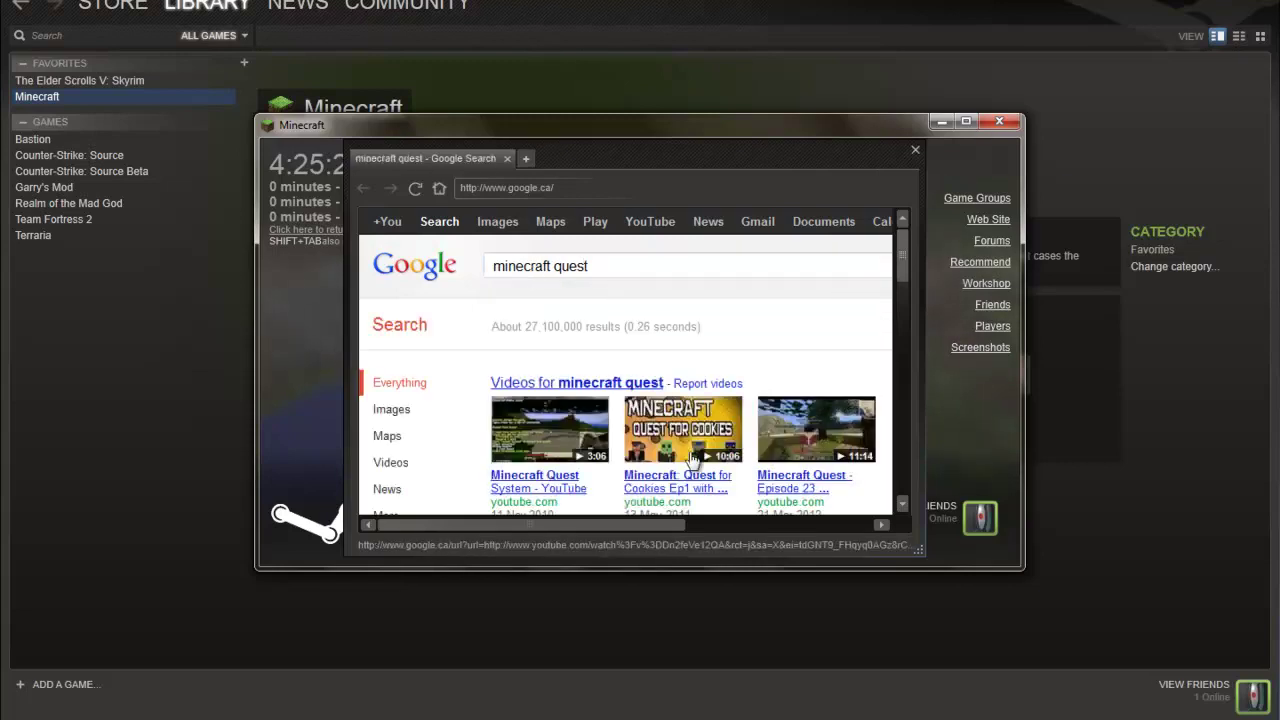
pyautogui.click(915, 151)
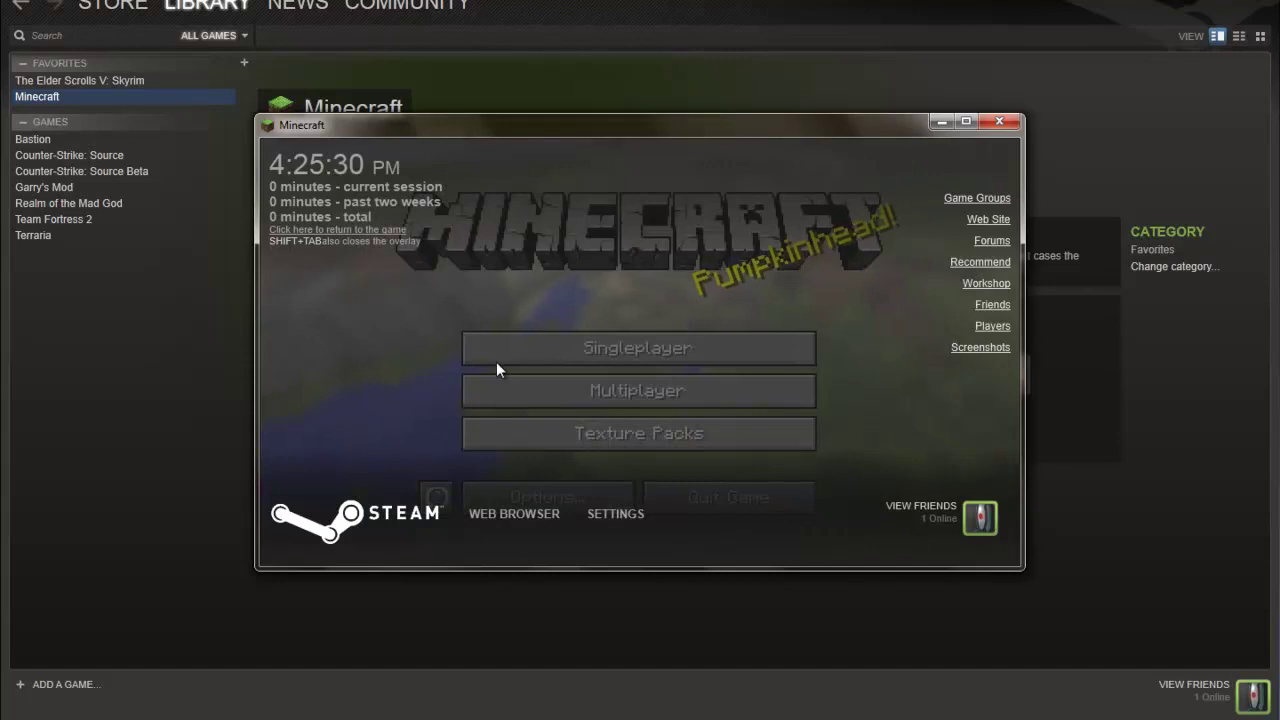
# Step: Toggle the Steam overlay off and on, then close Minecraft to return to its Steam page
pyautogui.hotkey('shift', 'Tab')
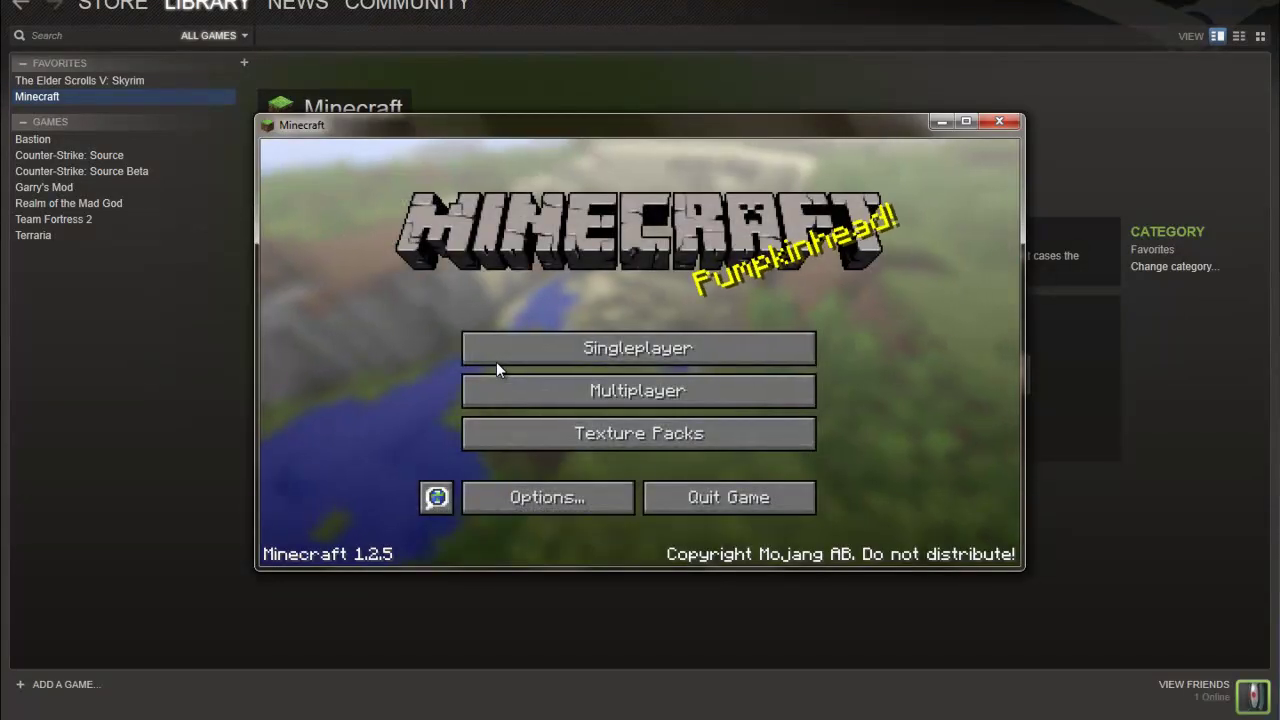
pyautogui.hotkey('shift', 'Tab')
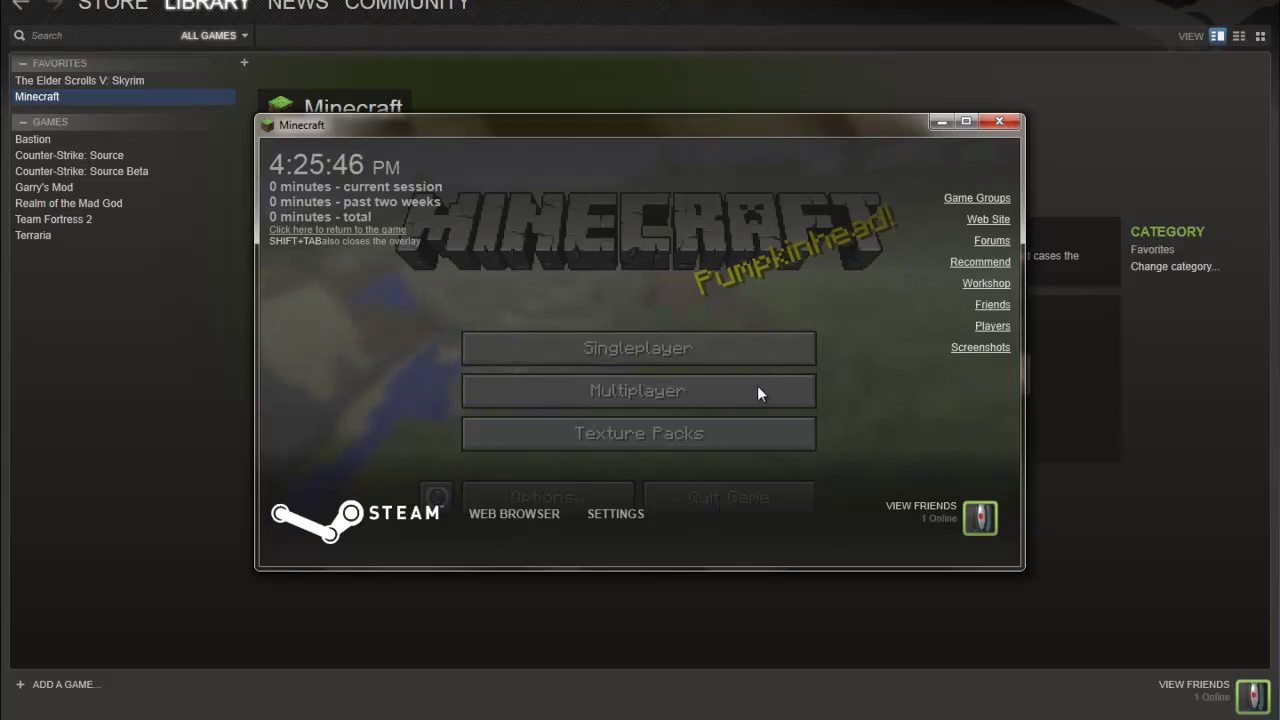
pyautogui.hotkey('shift', 'Tab')
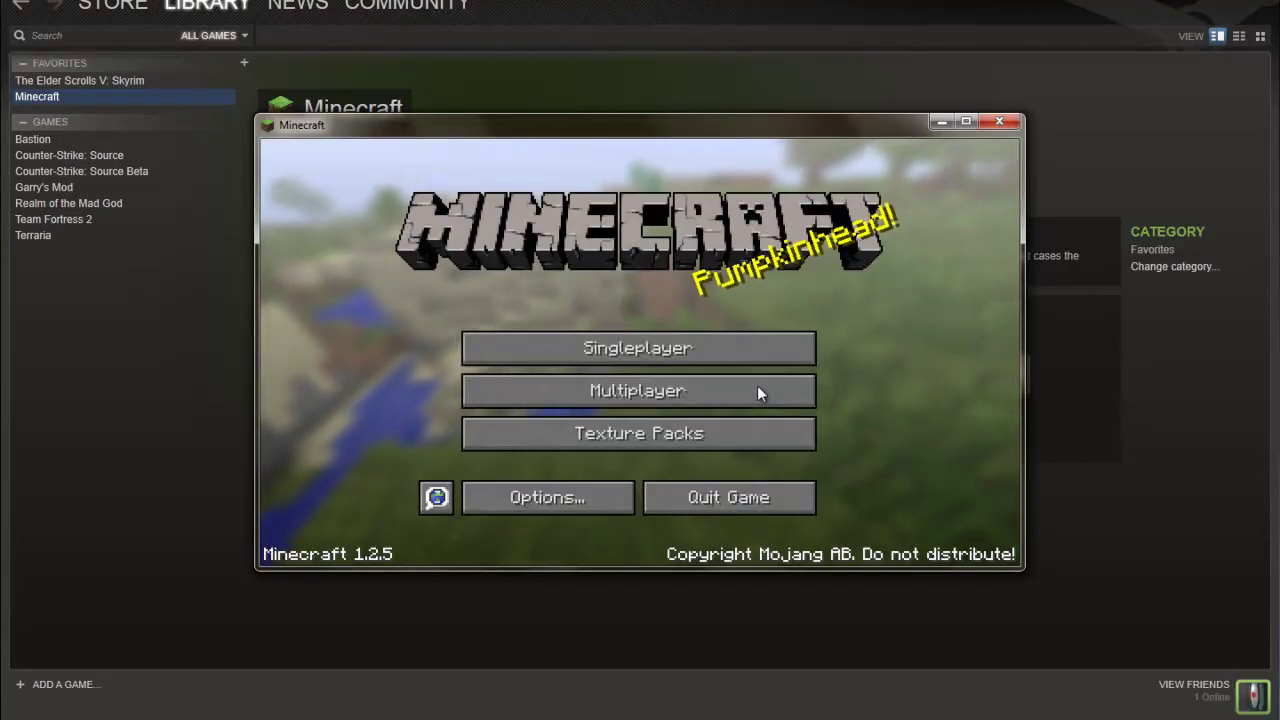
pyautogui.click(760, 497)
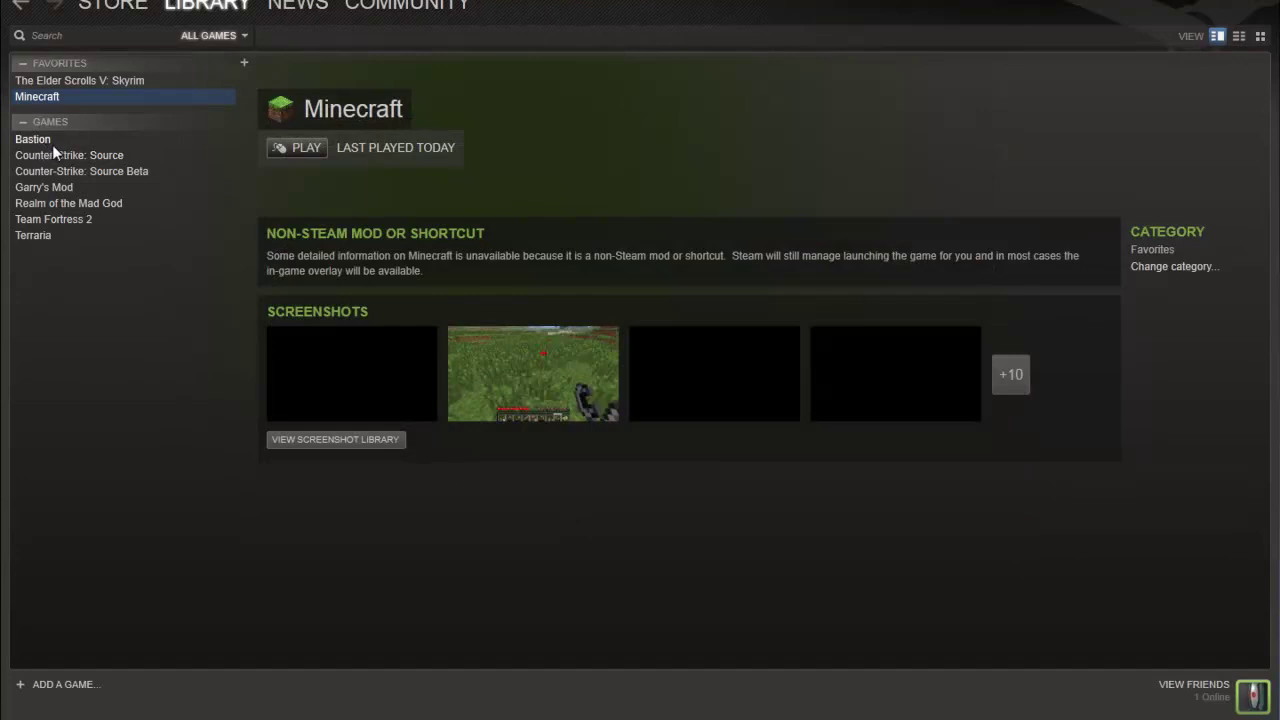
# Step: Show Terraria's library page and switch the library to List View
pyautogui.click(45, 234)
pyautogui.scroll(-4, 675, 280)
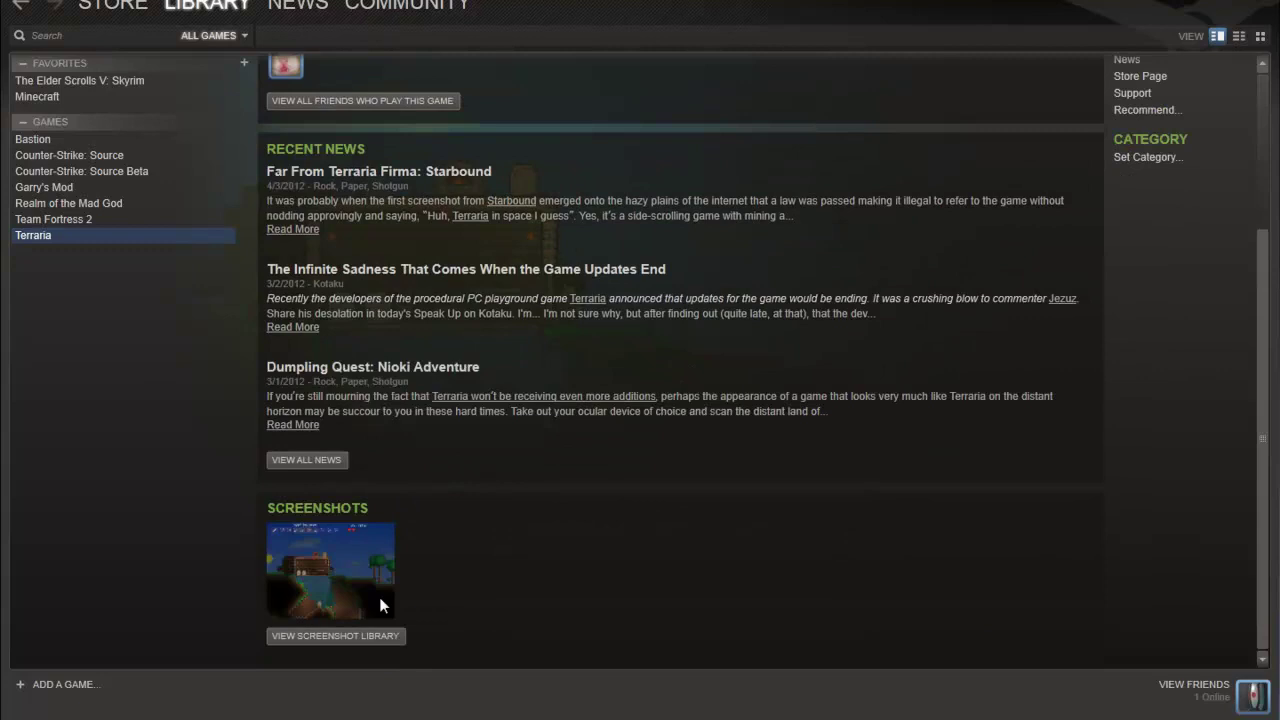
pyautogui.scroll(4, 430, 550)
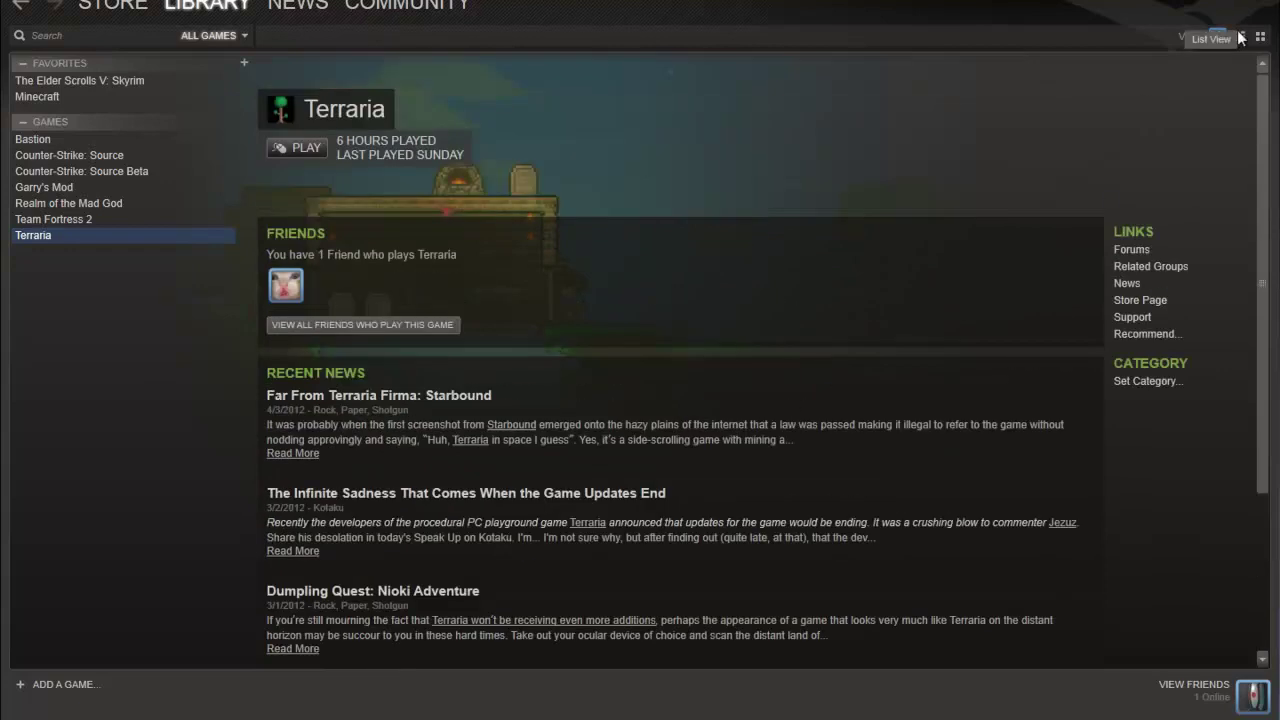
pyautogui.click(1240, 37)
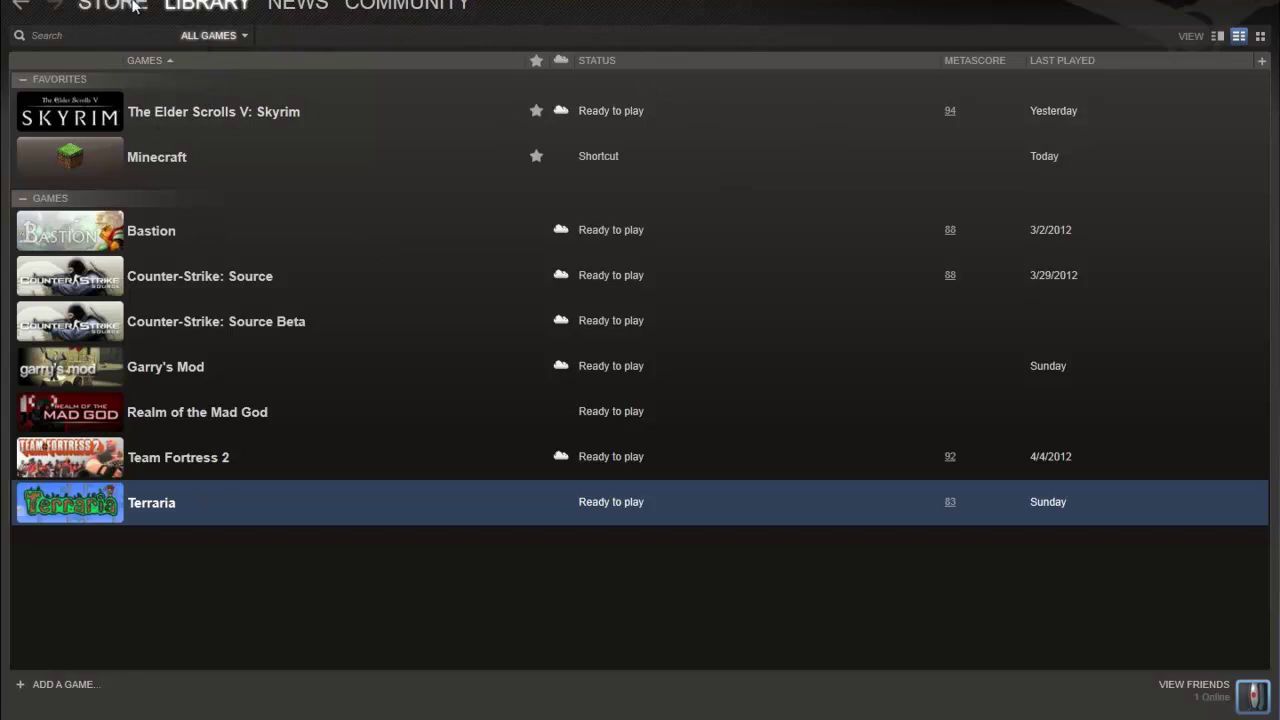
# Step: Open the store's Recommended For You page and advance to the next set of games
pyautogui.click(113, 6)
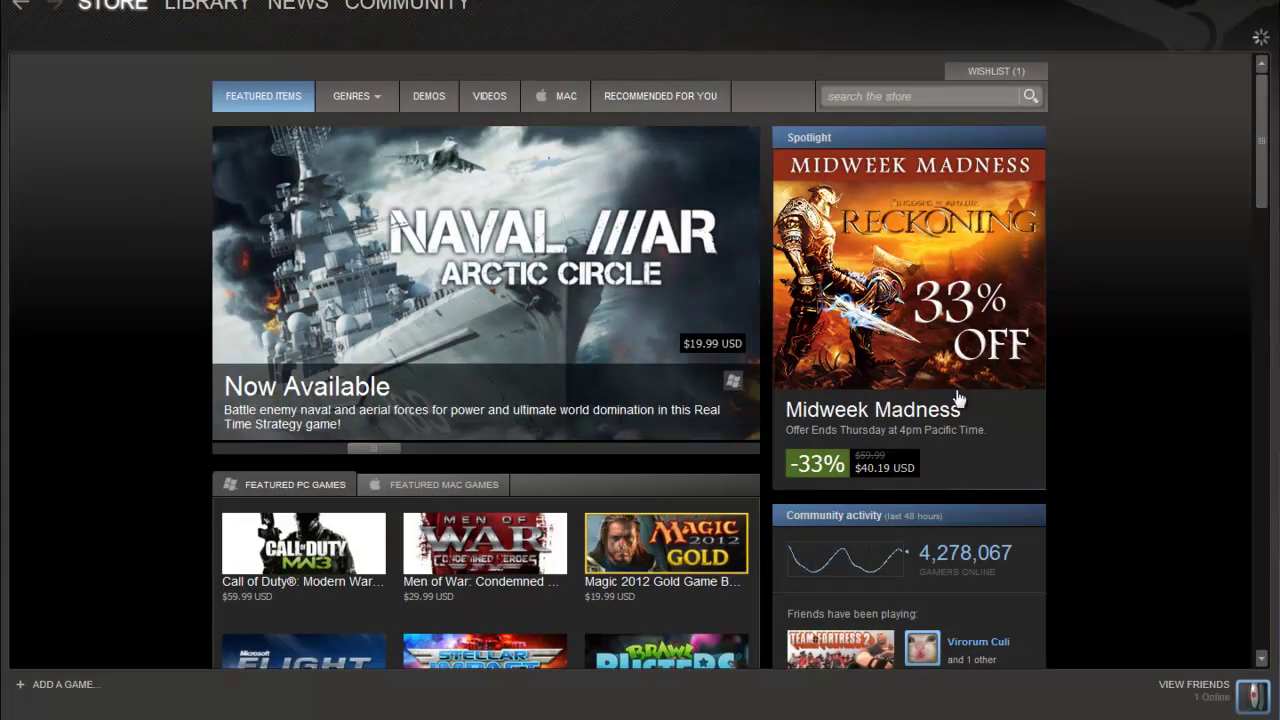
pyautogui.click(660, 96)
pyautogui.scroll(-2, 771, 234)
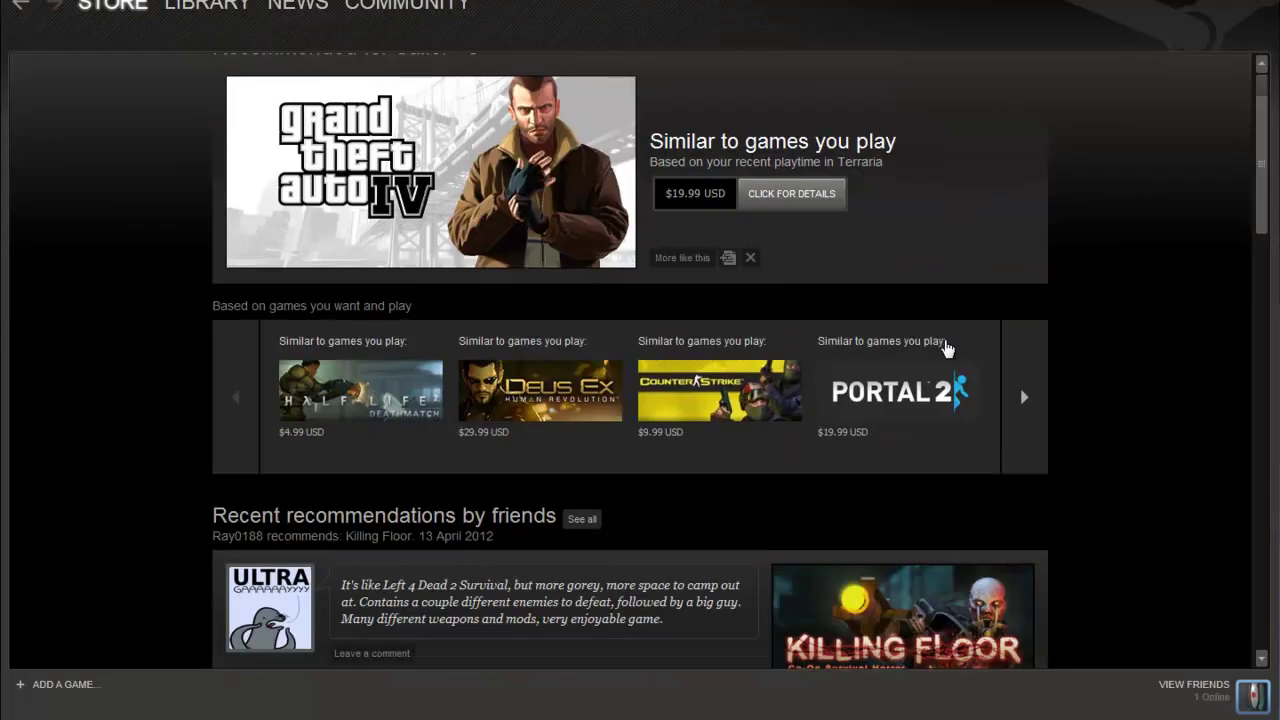
pyautogui.click(1042, 410)
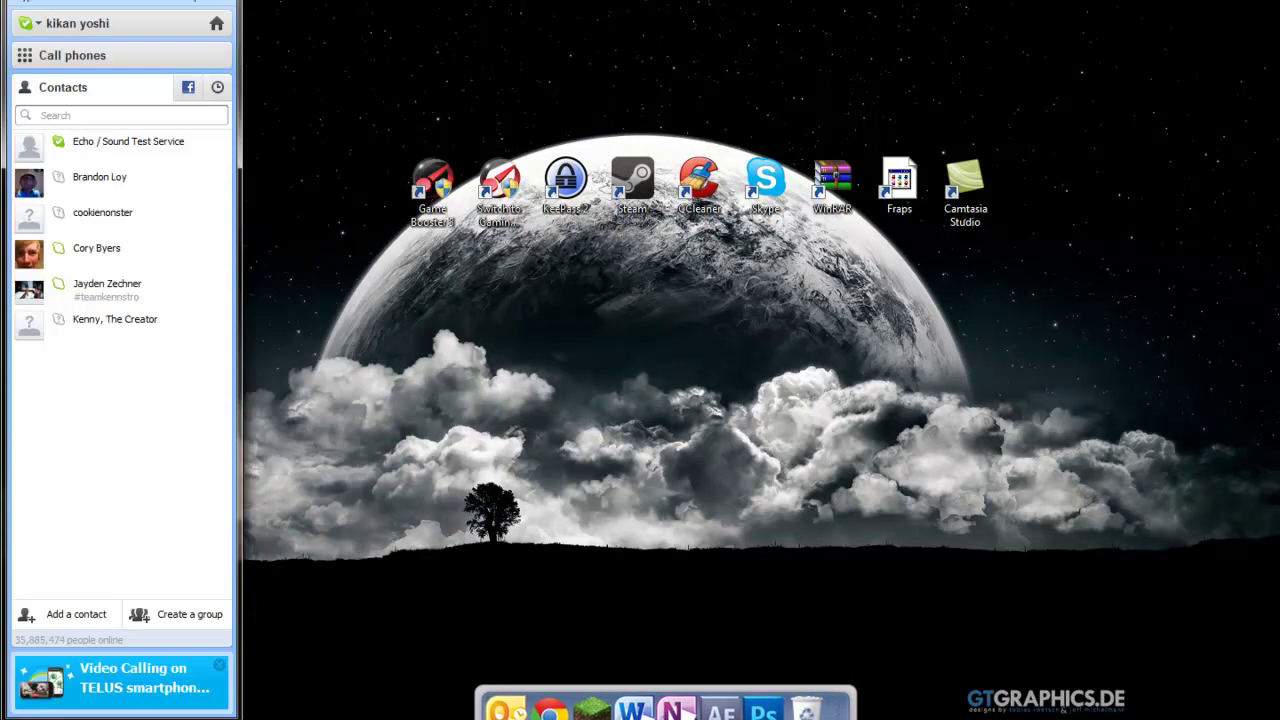
# Step: Resize the Skype window into a narrow contacts panel at its minimum width
pyautogui.moveTo(238, 209); pyautogui.dragTo(38, 208)
pyautogui.moveTo(133, 220); pyautogui.dragTo(35, 184)
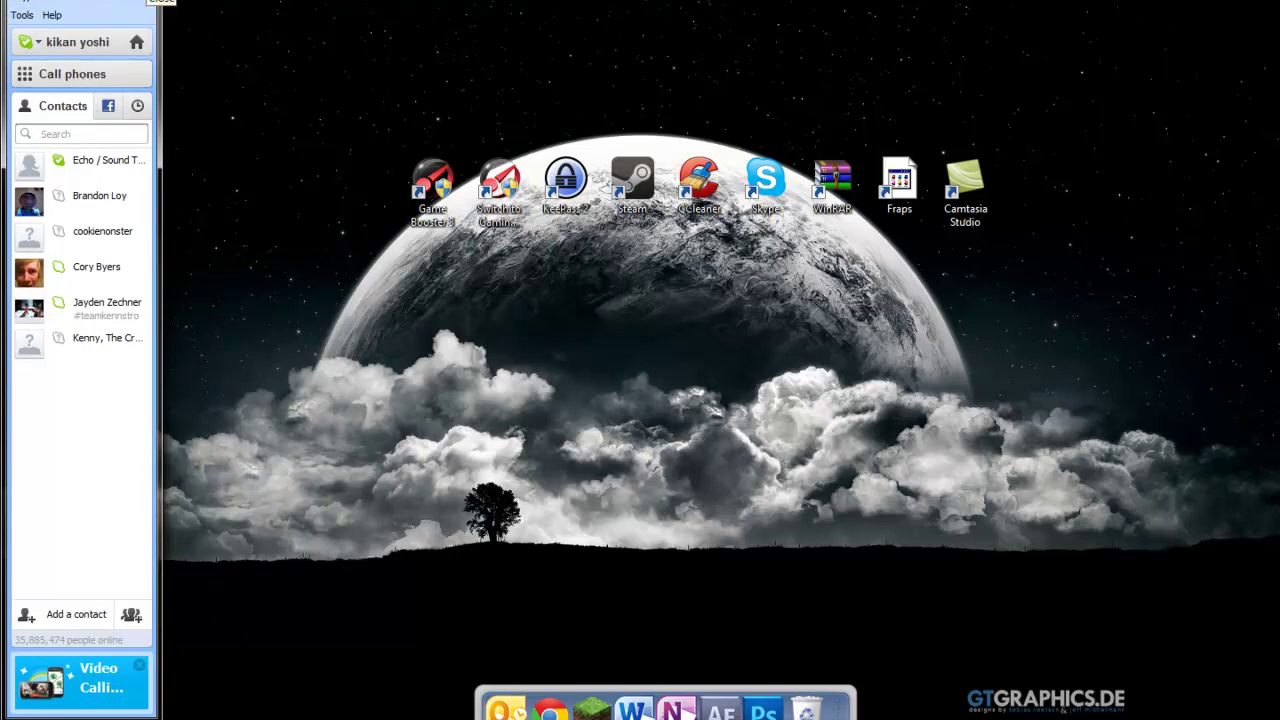
# Step: Close Skype and launch WinRAR on the Desktop folder, dismissing its licence reminder
pyautogui.click(148, 1)
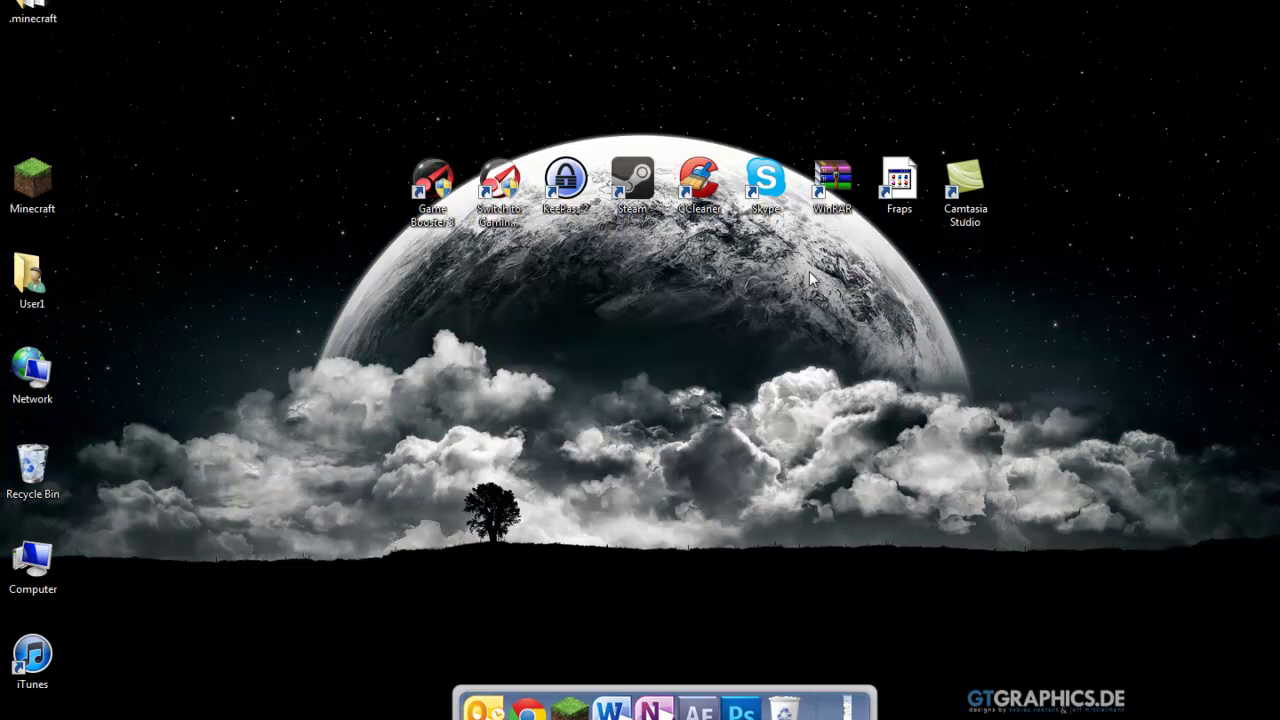
pyautogui.doubleClick(831, 212)
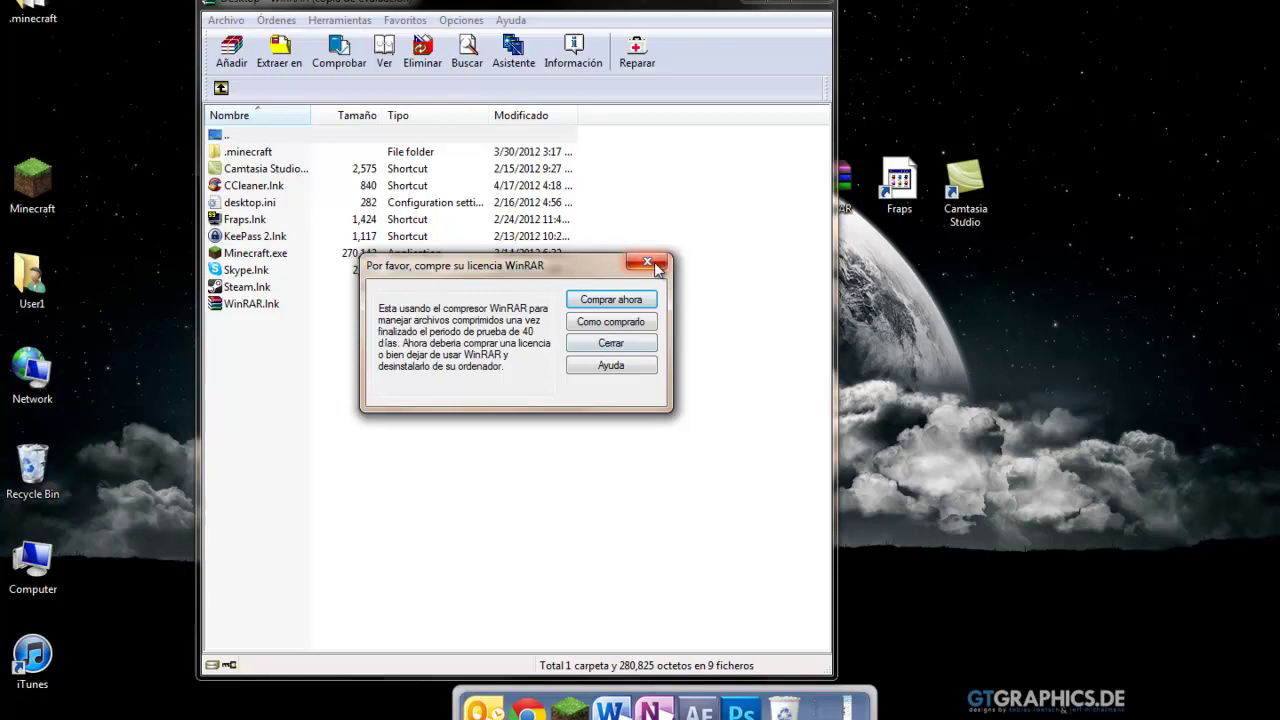
pyautogui.click(672, 255)
# Step: Close WinRAR and open the Run program from a Start menu search for 'run'
pyautogui.click(826, 18)
pyautogui.press('super')
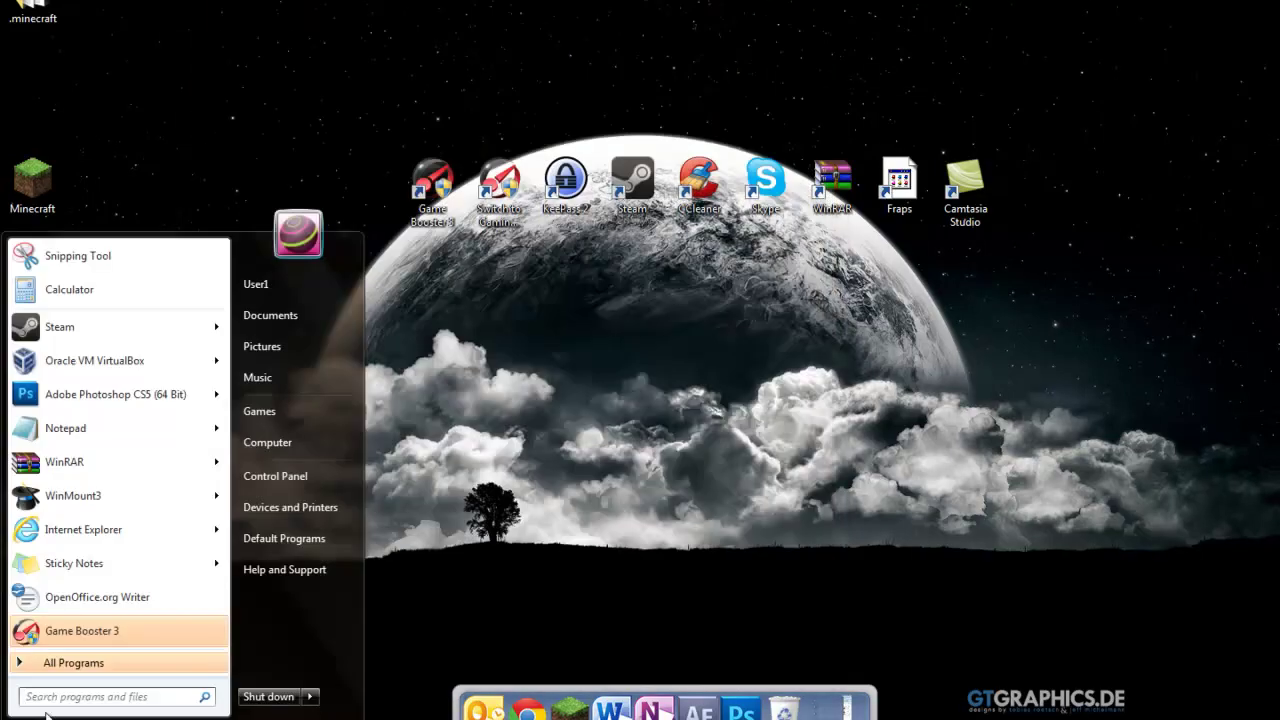
pyautogui.write('a')
pyautogui.press('BackSpace')
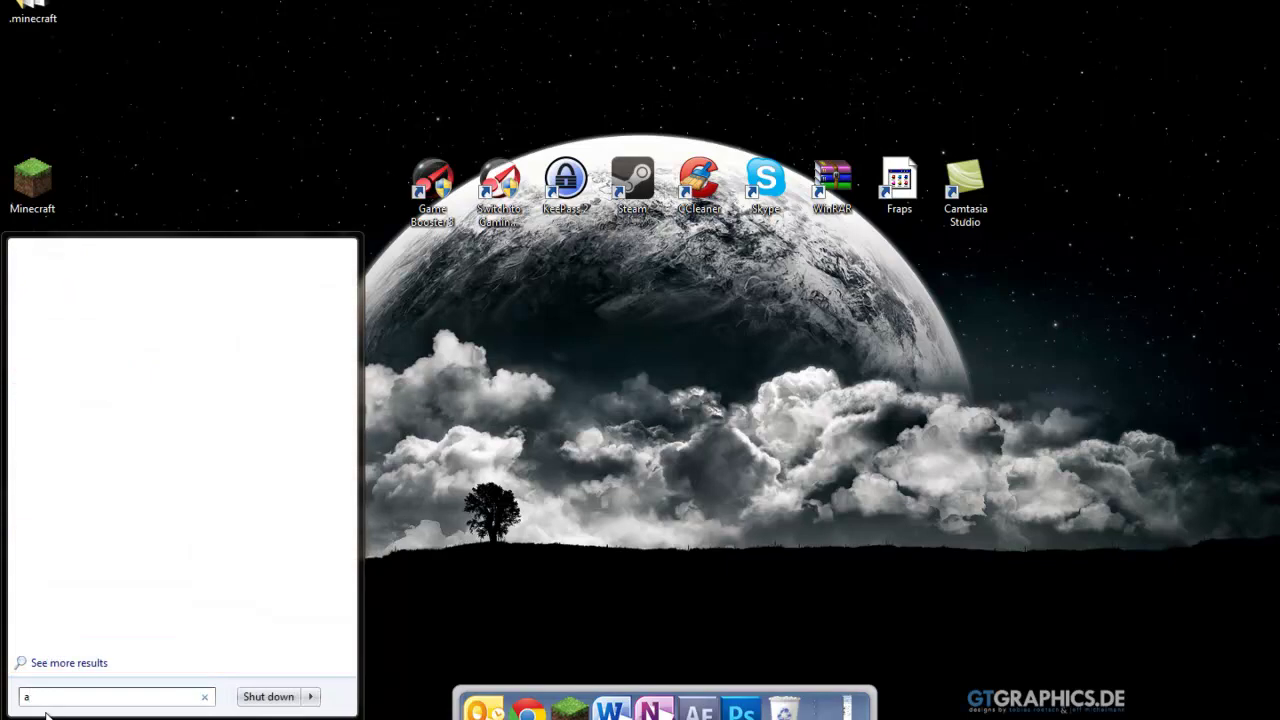
pyautogui.write('run')
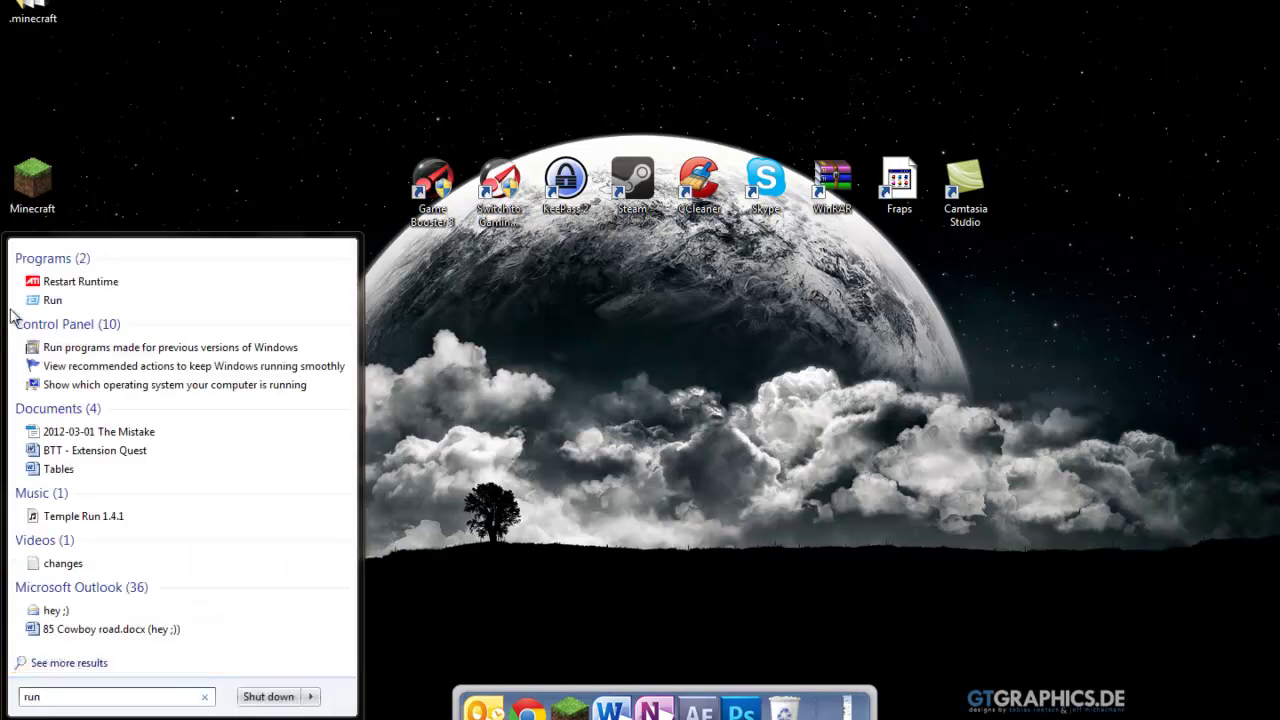
pyautogui.click(52, 300)
# Step: Open the AppData Roaming folder, then .minecraft and its bin folder
pyautogui.click(160, 688)
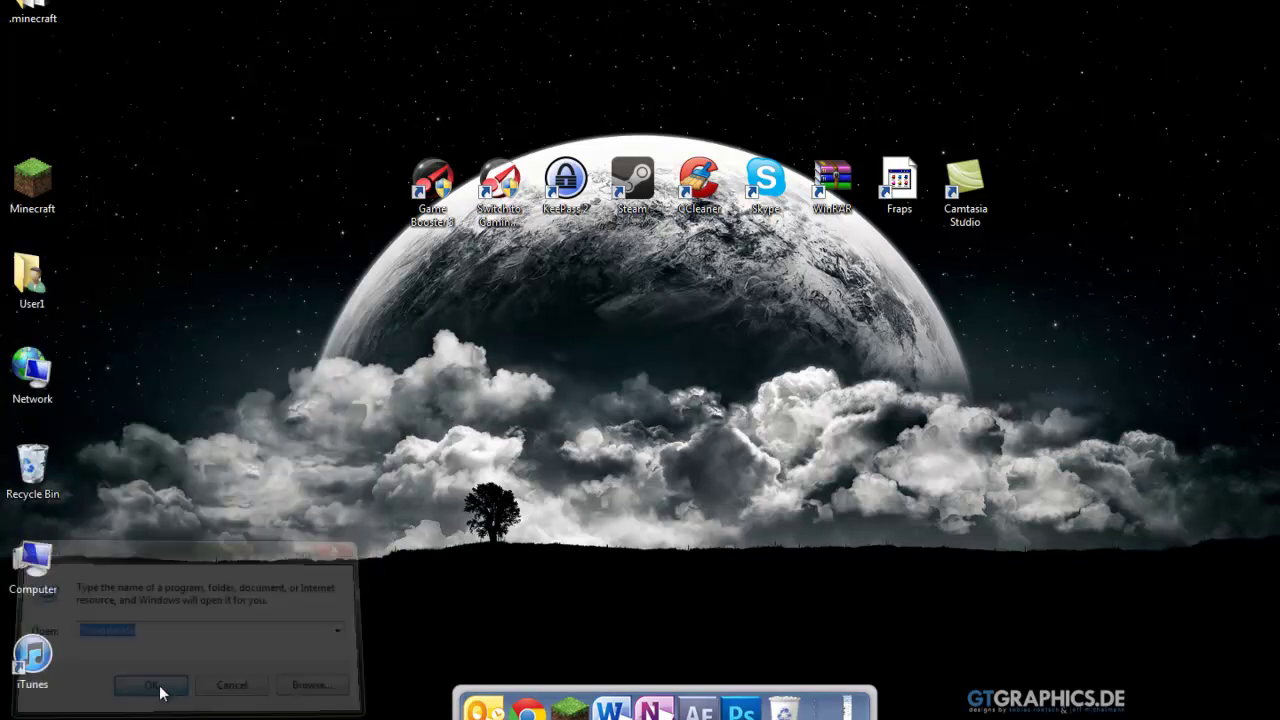
pyautogui.click(365, 88)
pyautogui.doubleClick(365, 82)
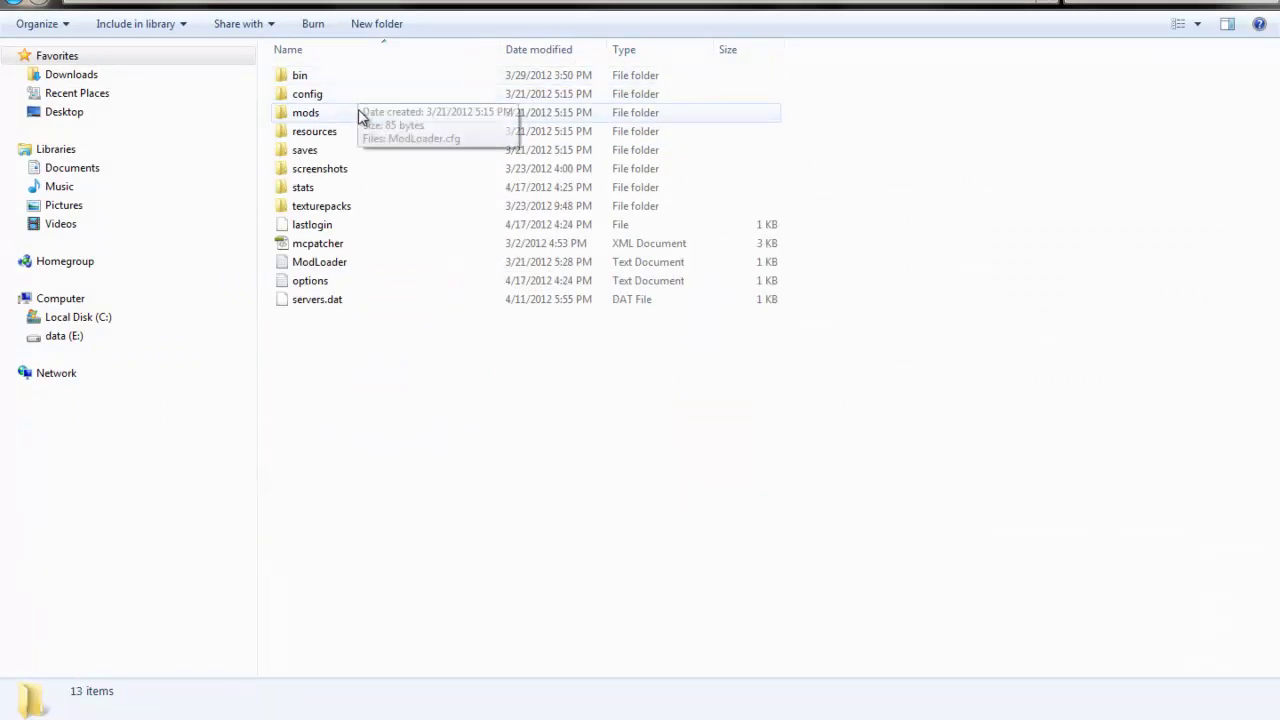
pyautogui.doubleClick(362, 78)
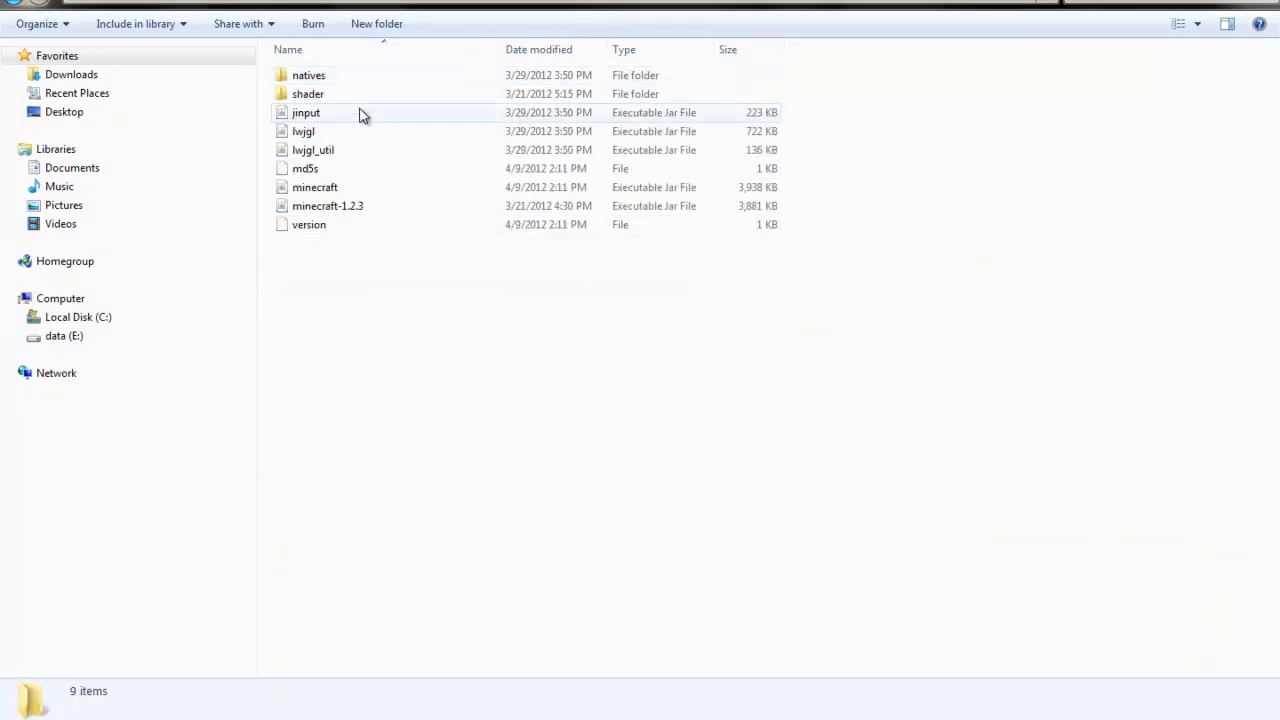
pyautogui.rightClick(372, 188)
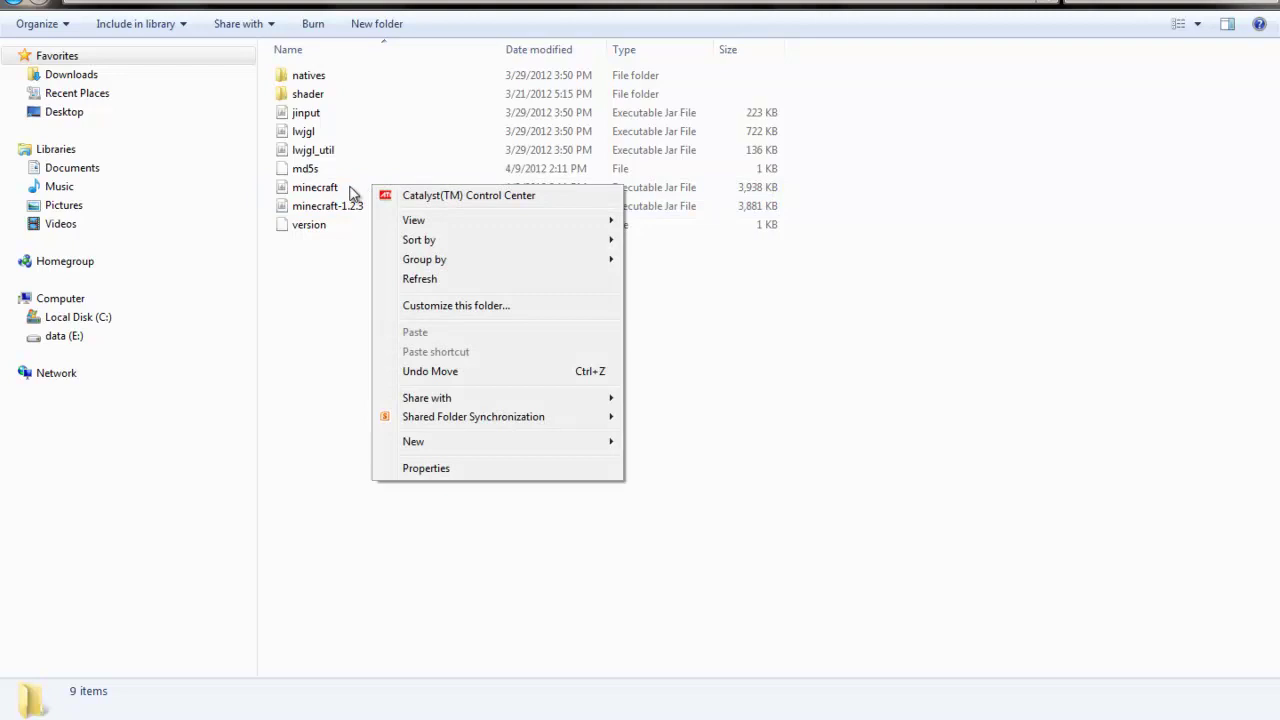
pyautogui.click(351, 189)
pyautogui.rightClick(351, 188)
pyautogui.moveTo(429, 243)
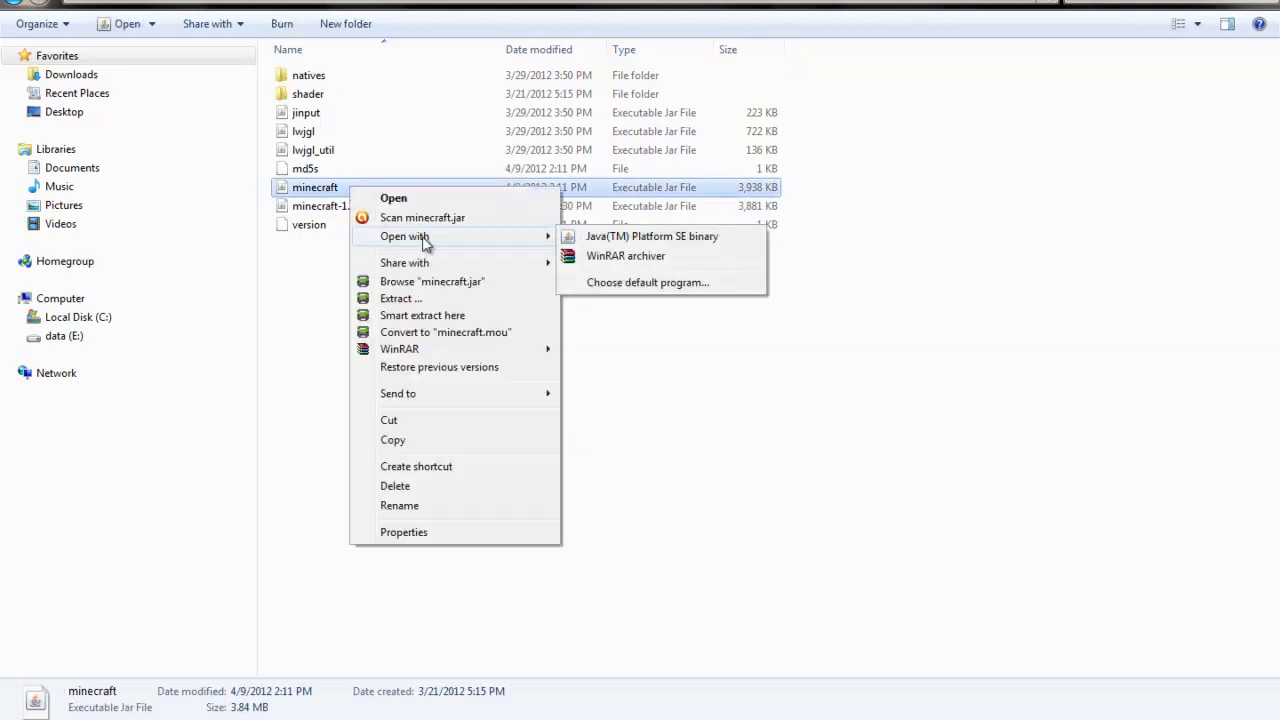
pyautogui.click(625, 256)
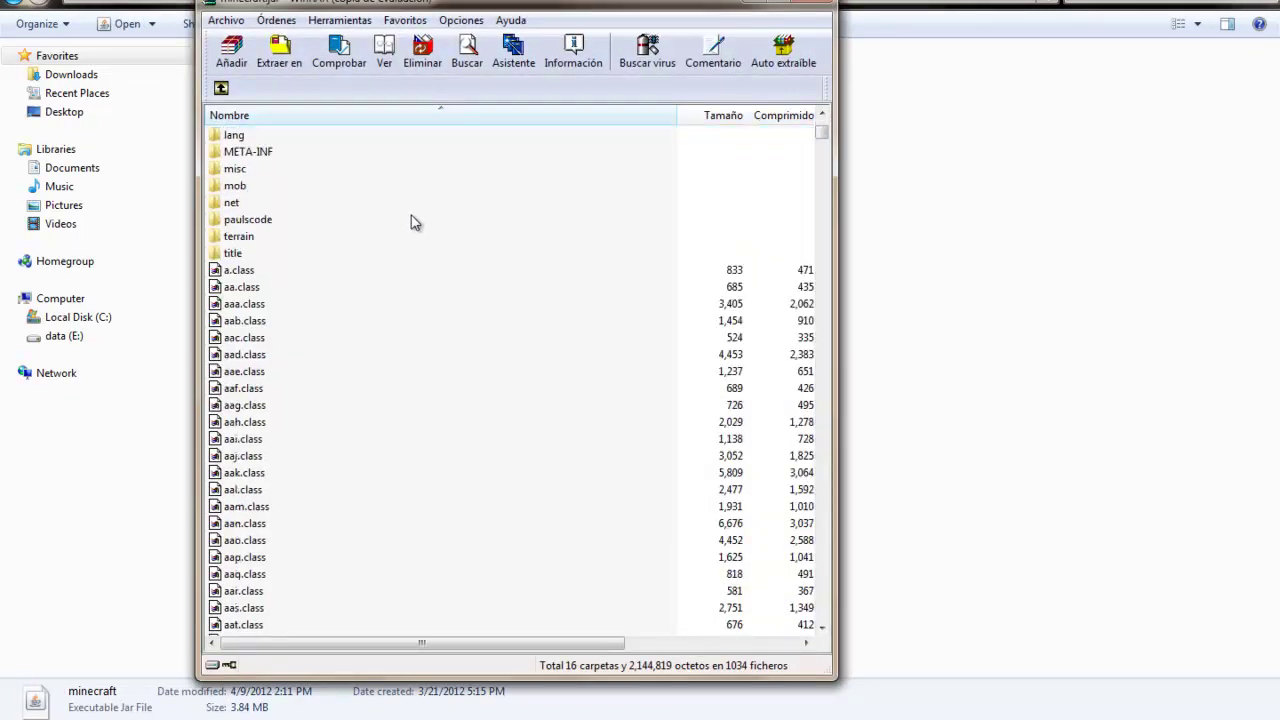
pyautogui.scroll(-15, 346, 560)
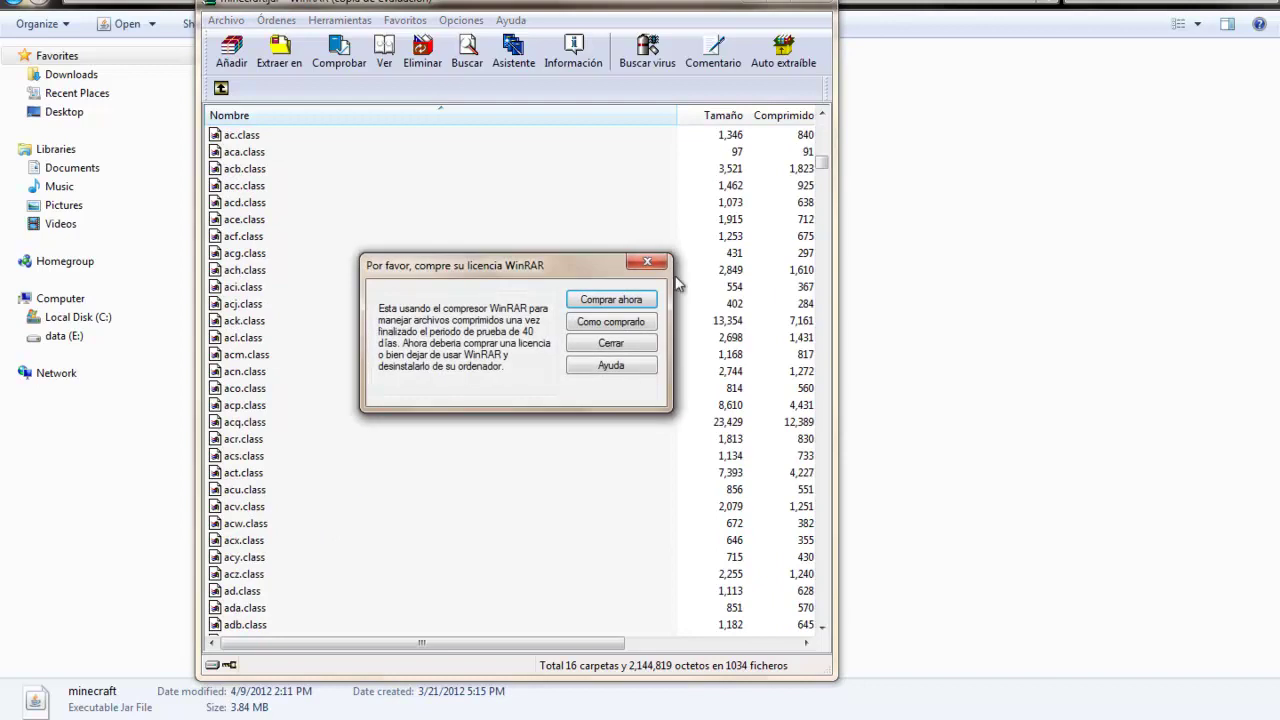
pyautogui.click(647, 262)
pyautogui.scroll(-12, 386, 380)
pyautogui.scroll(20, 346, 471)
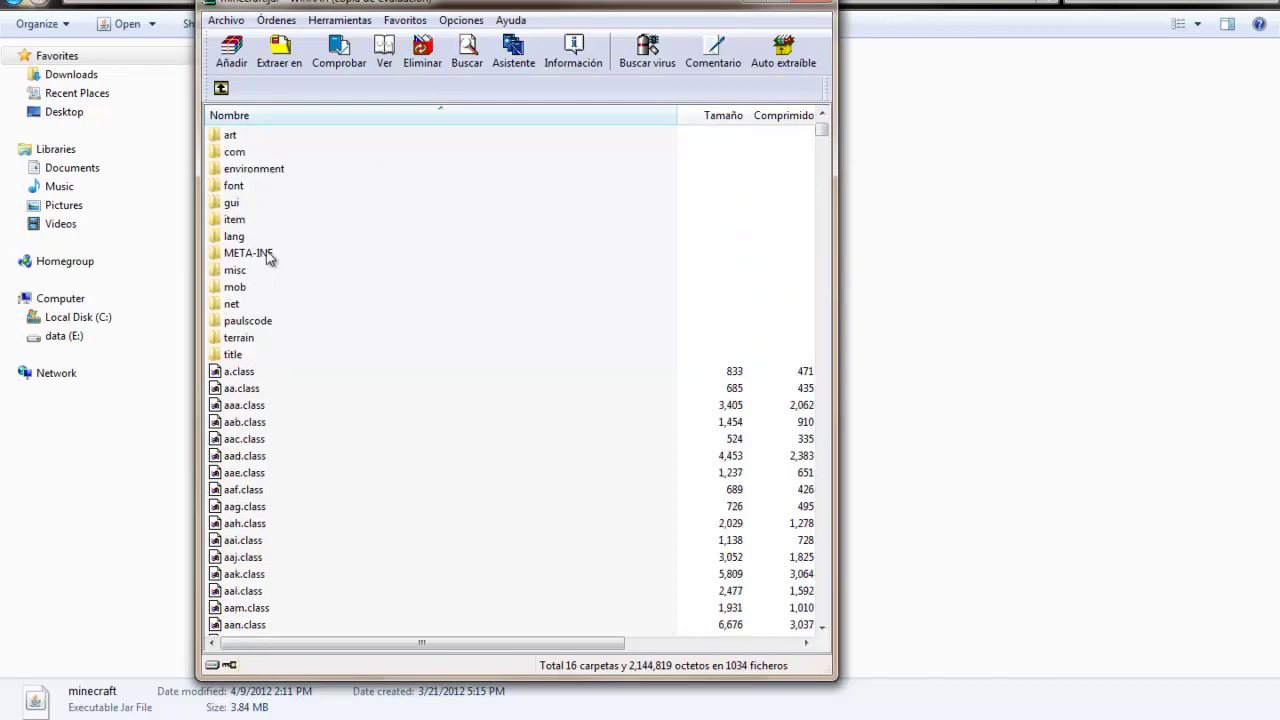
pyautogui.click(812, 3)
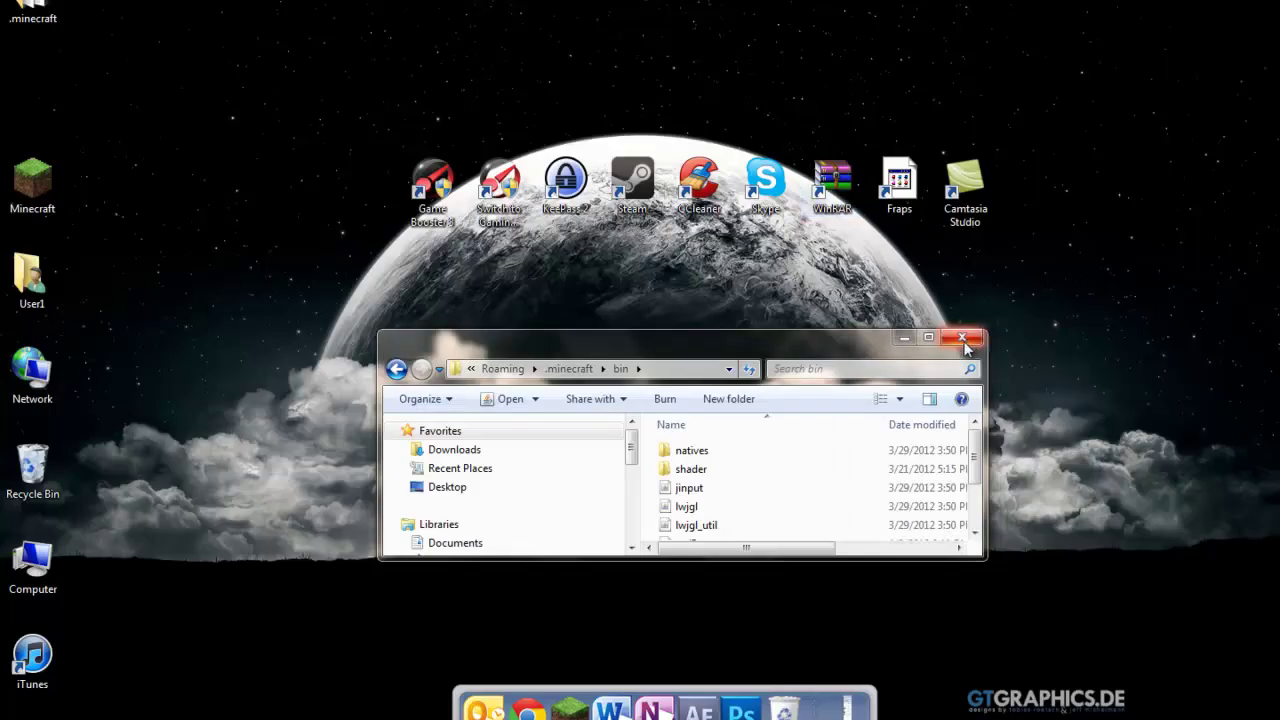
# Step: Close Explorer, launch KeePass 2, and dismiss the master-key prompt for NewDatabase.kdbx
pyautogui.click(966, 335)
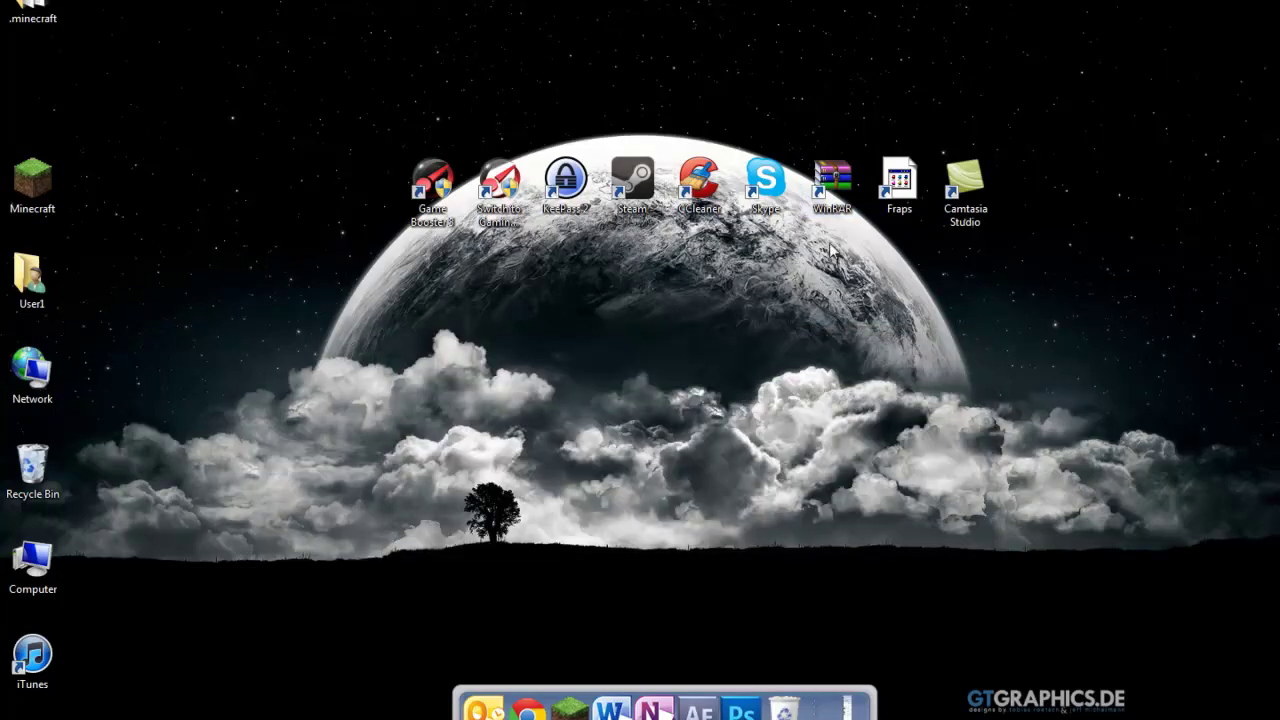
pyautogui.click(572, 201)
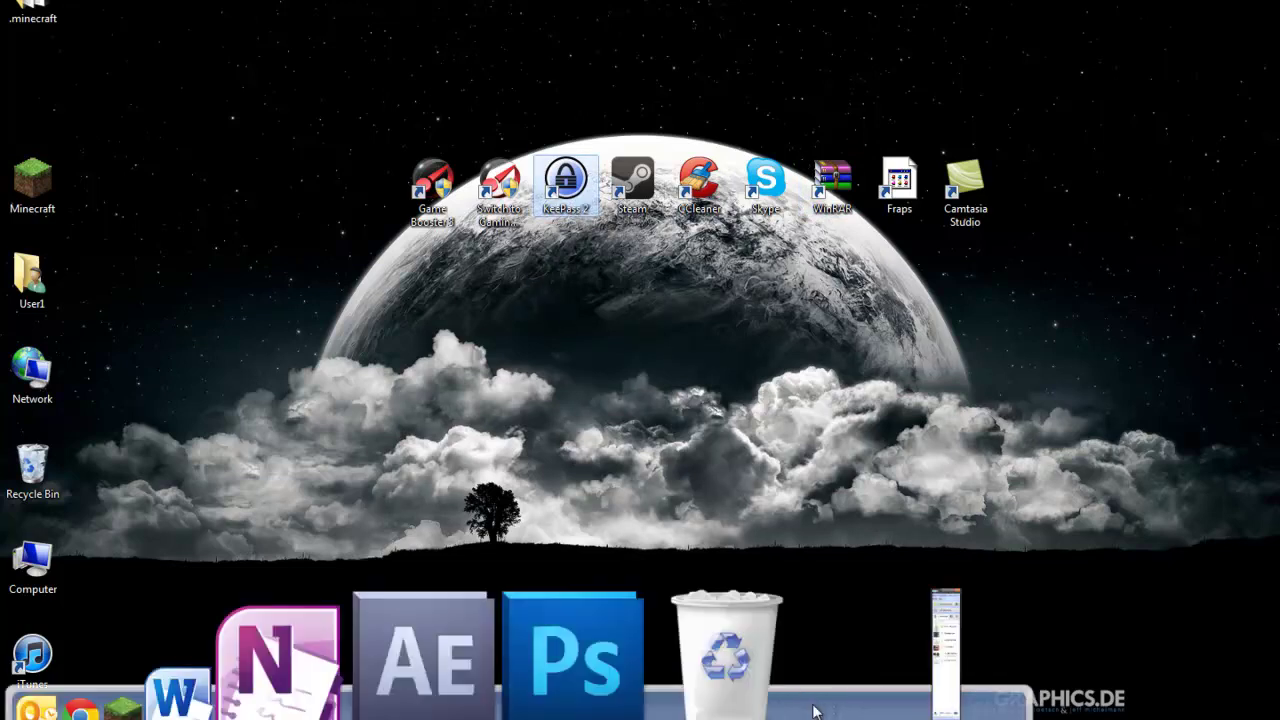
pyautogui.click(814, 703)
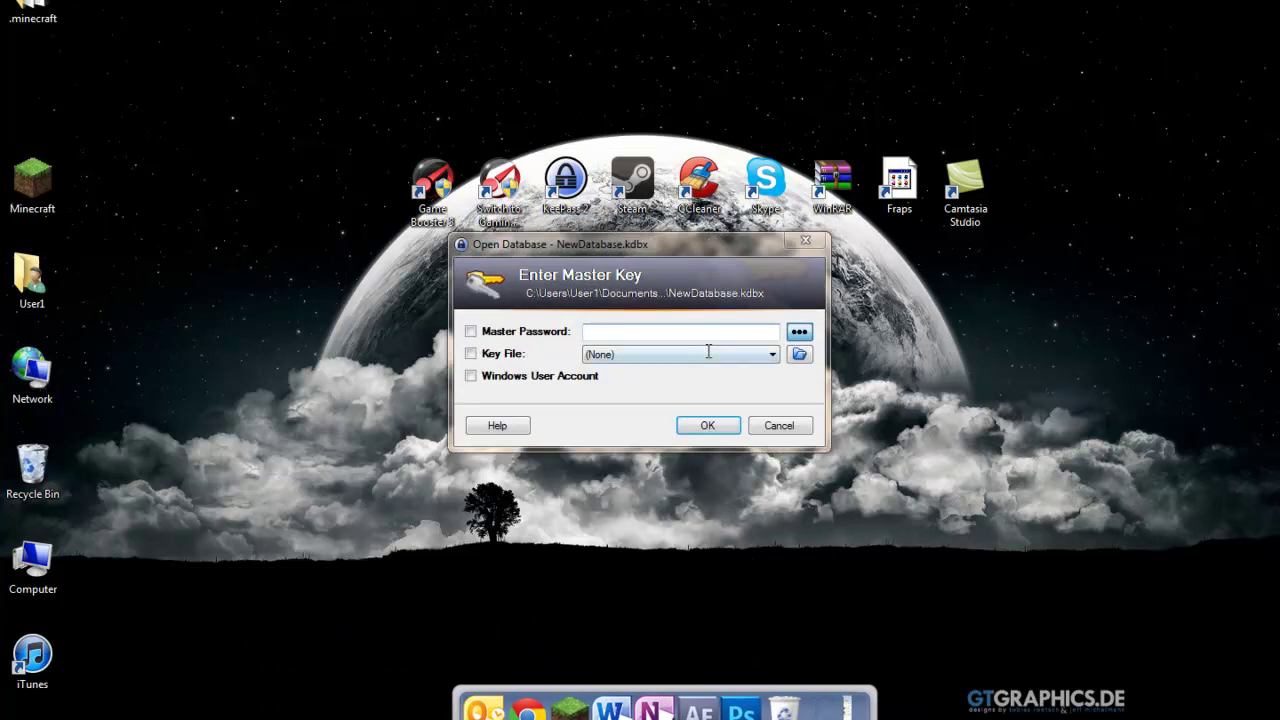
pyautogui.click(543, 283)
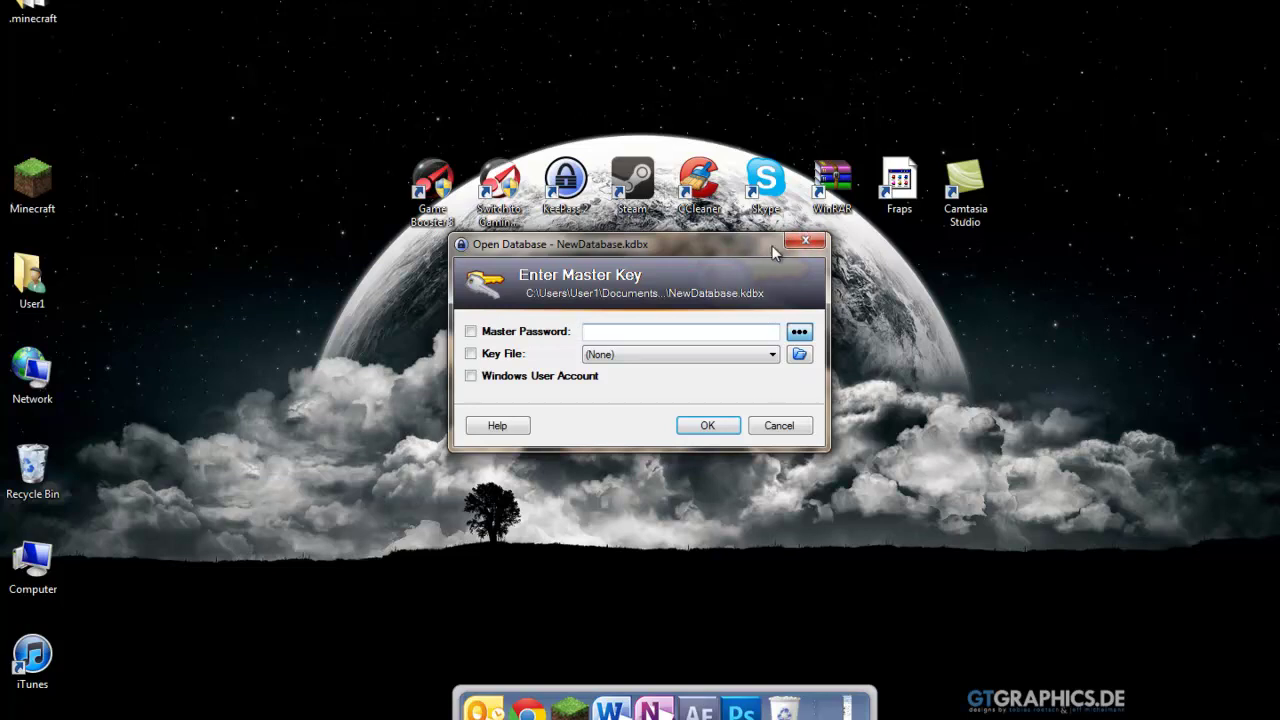
pyautogui.click(805, 241)
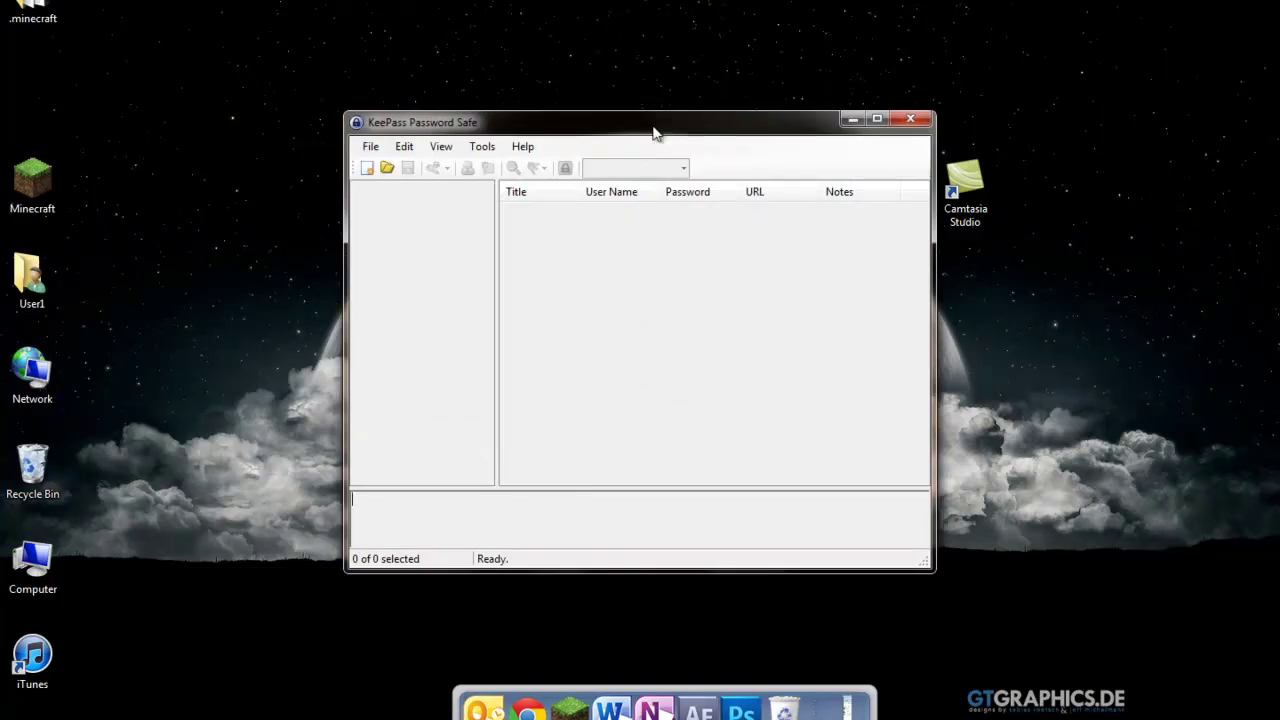
# Step: Start a new KeePass database saved as test.kdbx on the Desktop
pyautogui.moveTo(655, 133); pyautogui.dragTo(817, 204)
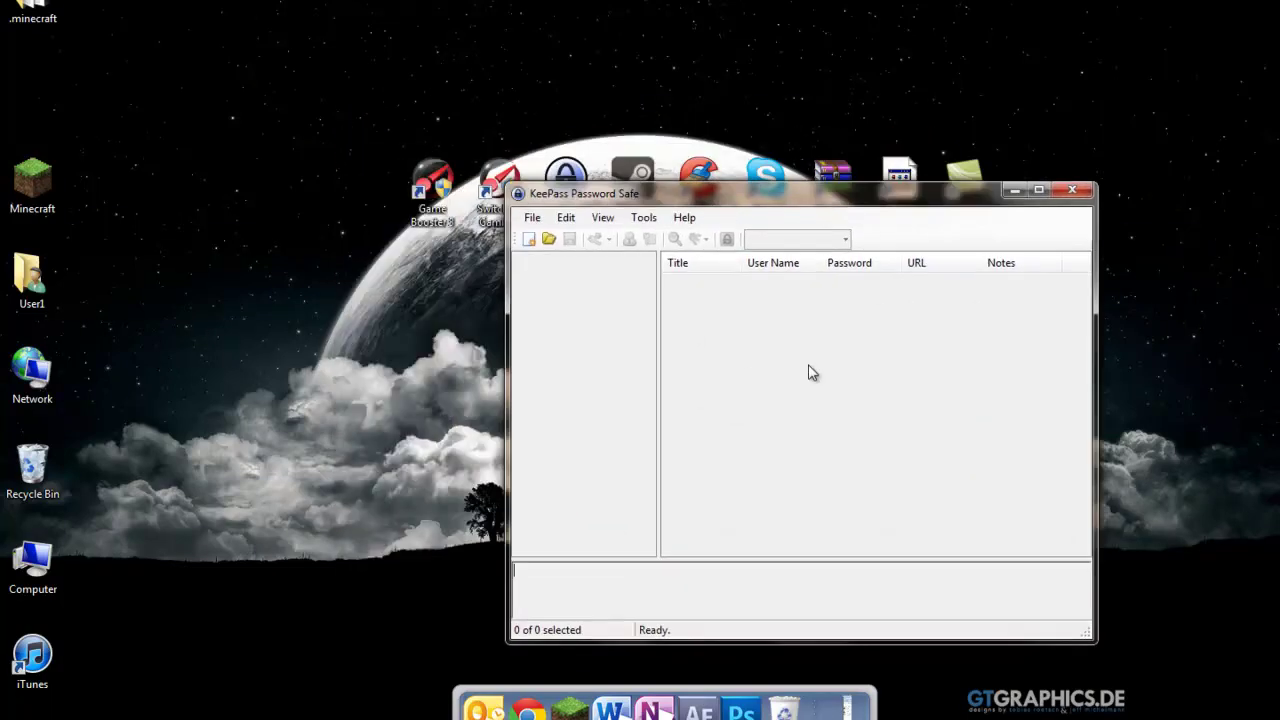
pyautogui.click(530, 219)
pyautogui.click(541, 234)
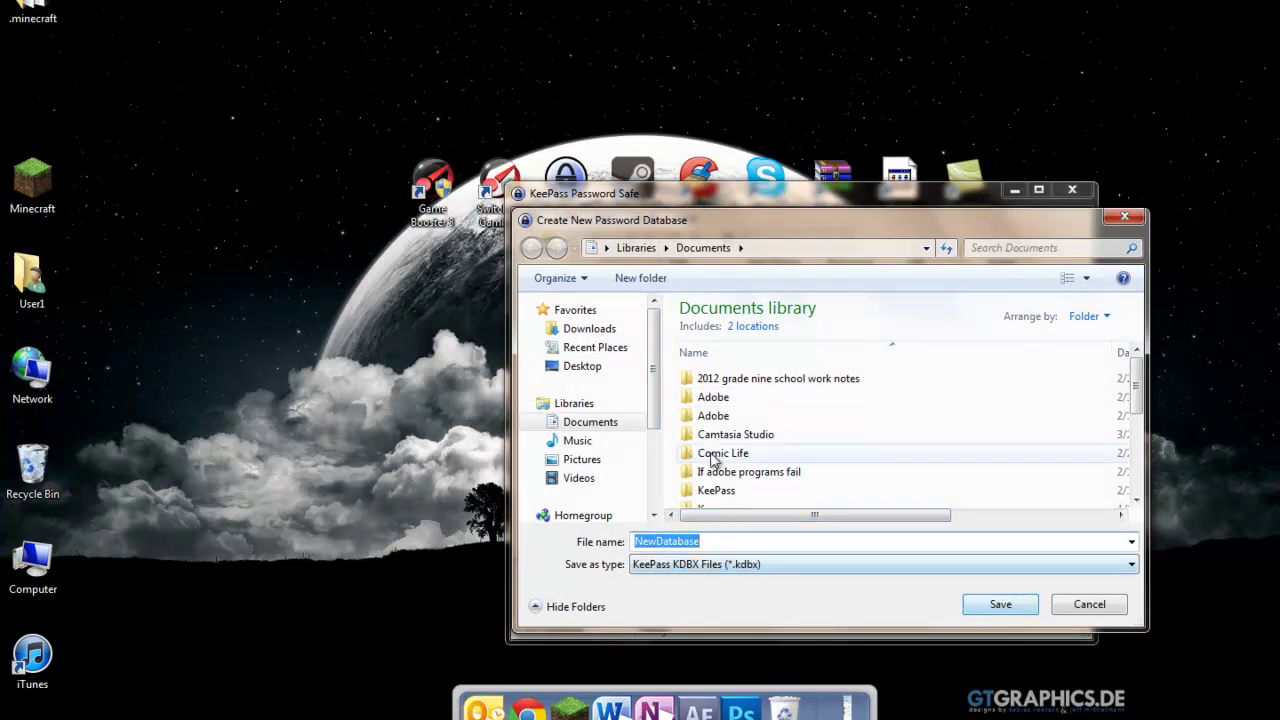
pyautogui.click(580, 366)
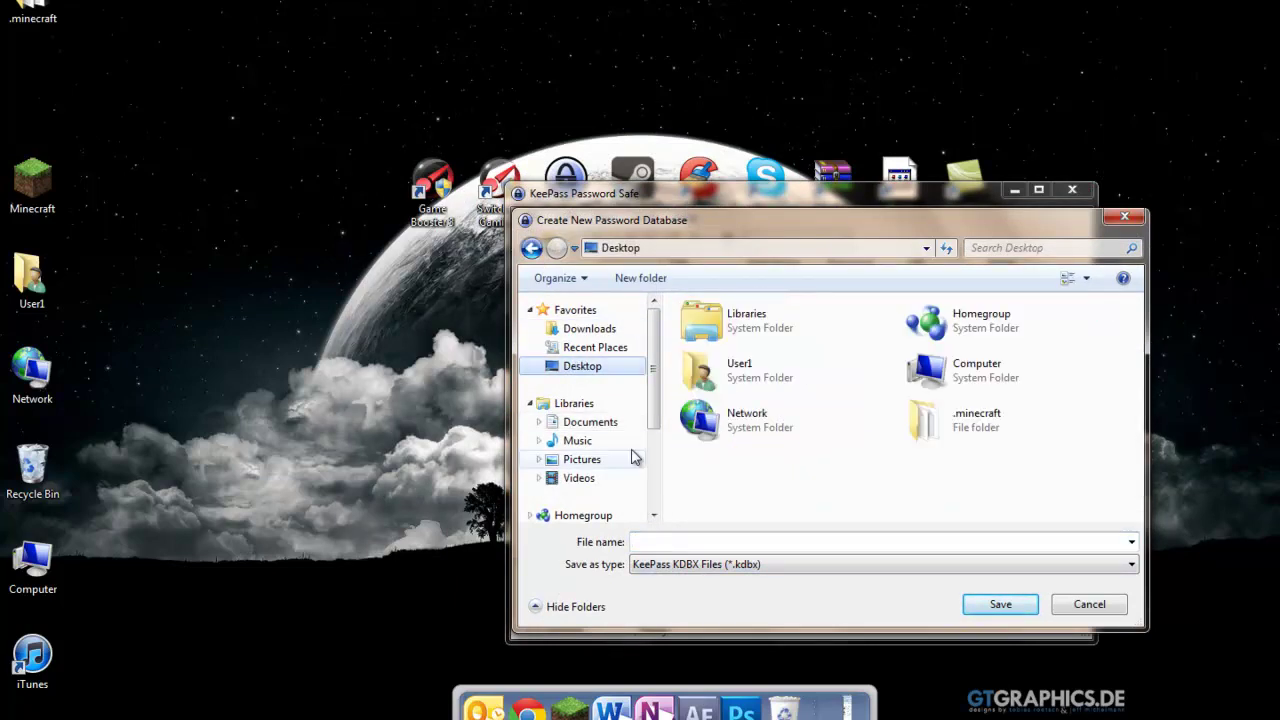
pyautogui.click(676, 542)
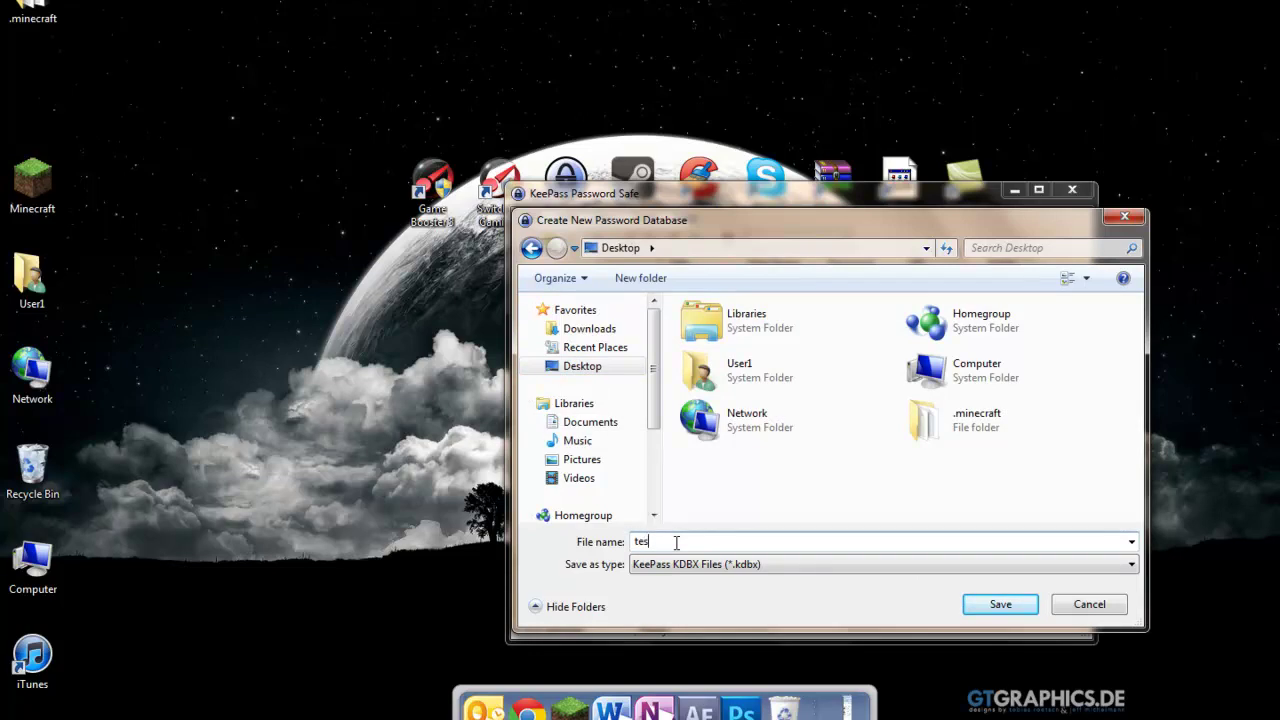
pyautogui.click(1000, 604)
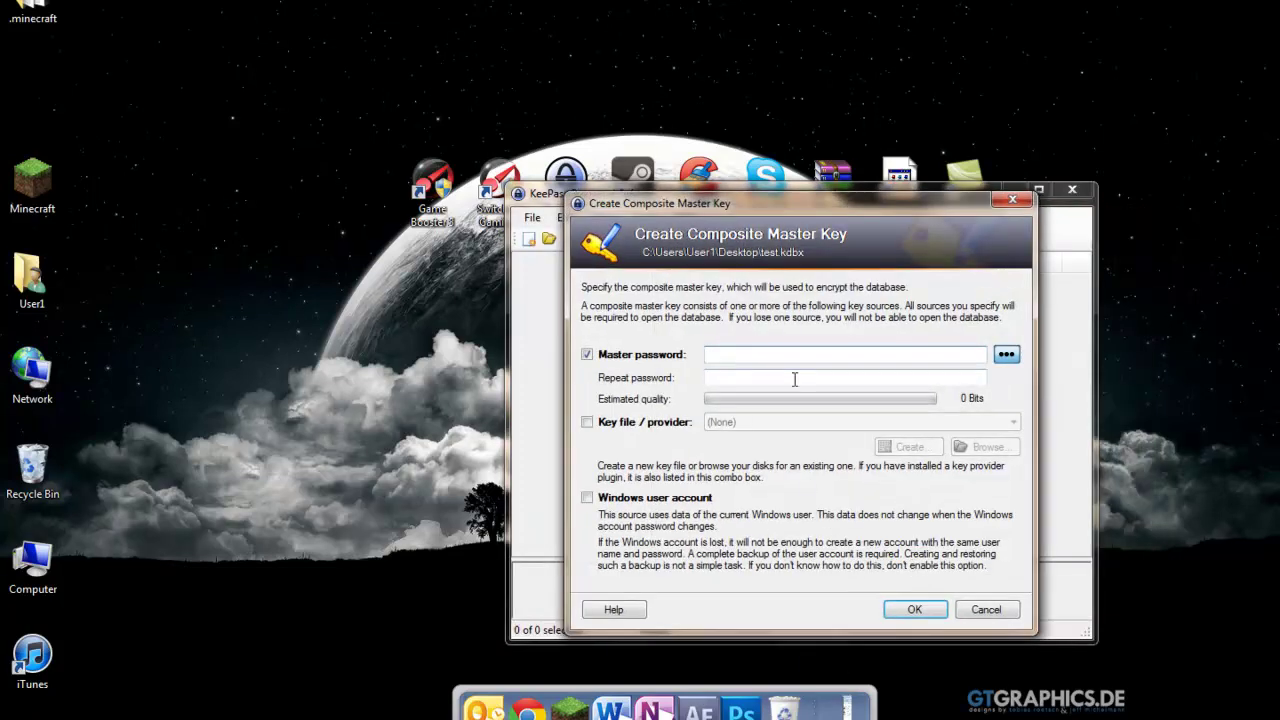
# Step: Set a matching master password and accept the default database settings
pyautogui.write('••')
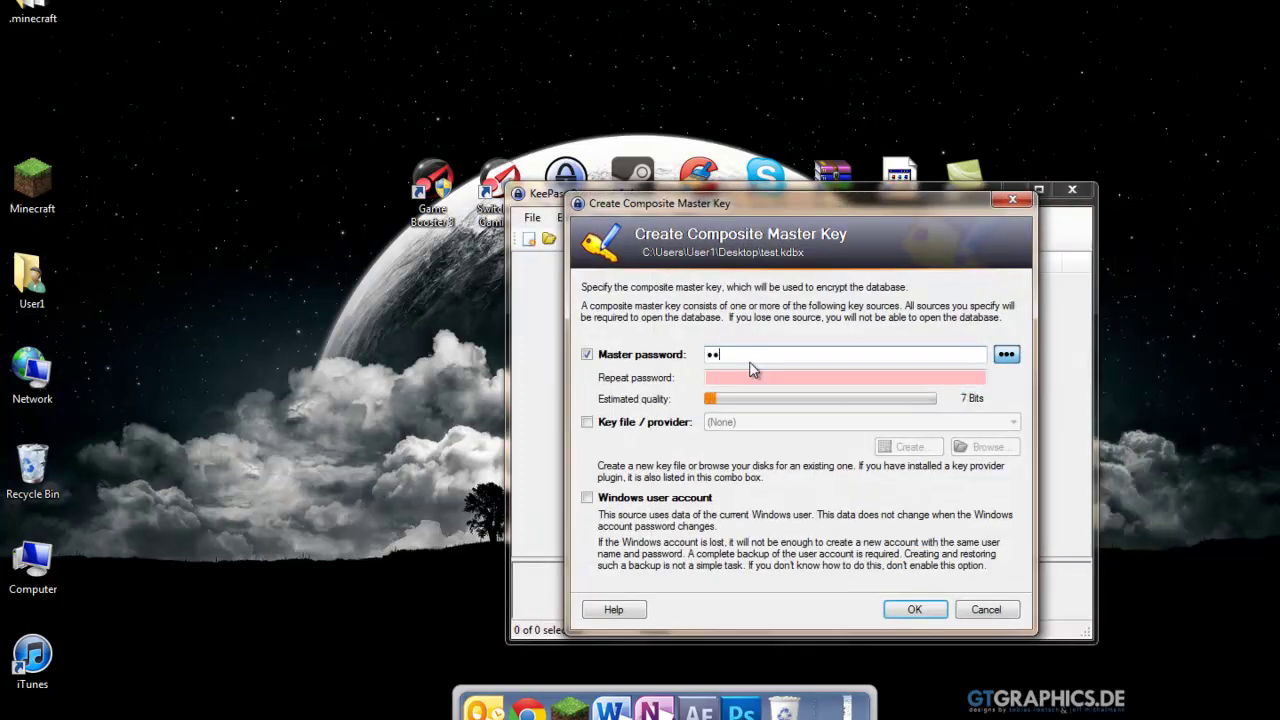
pyautogui.press('BackSpace')
pyautogui.press('BackSpace')
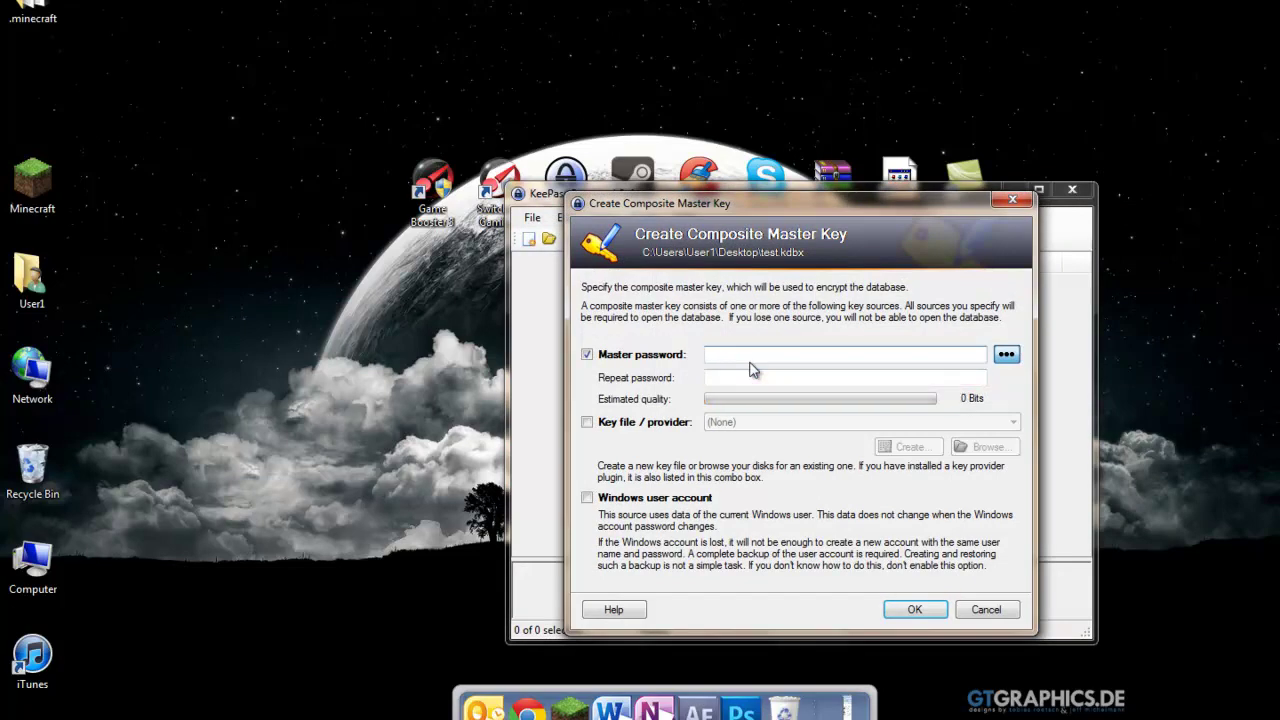
pyautogui.write('•••')
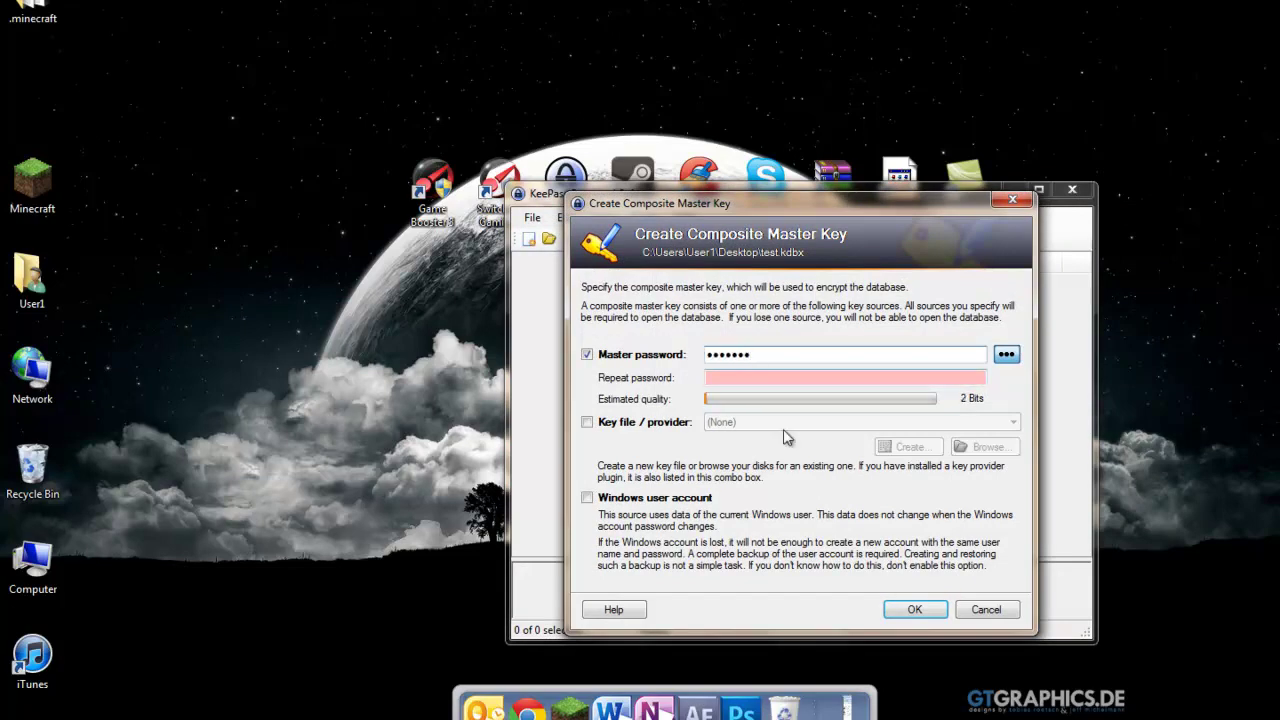
pyautogui.click(912, 610)
pyautogui.click(758, 363)
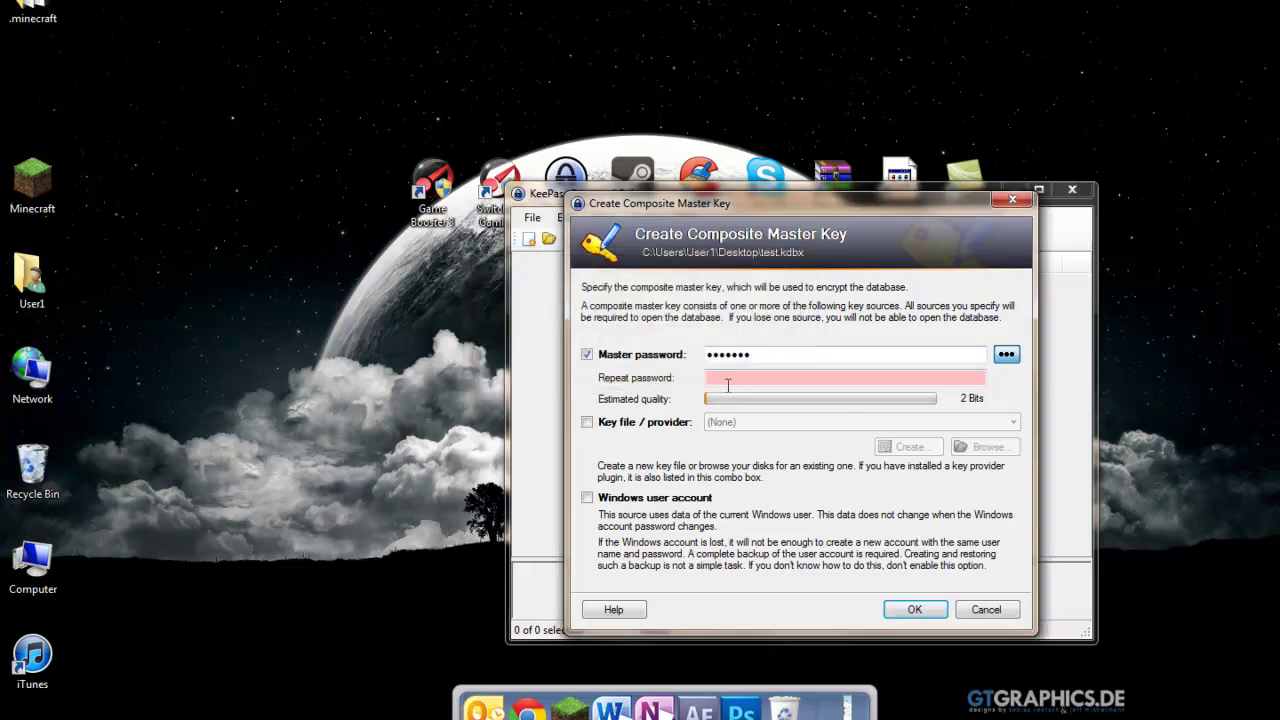
pyautogui.write('aaaa')
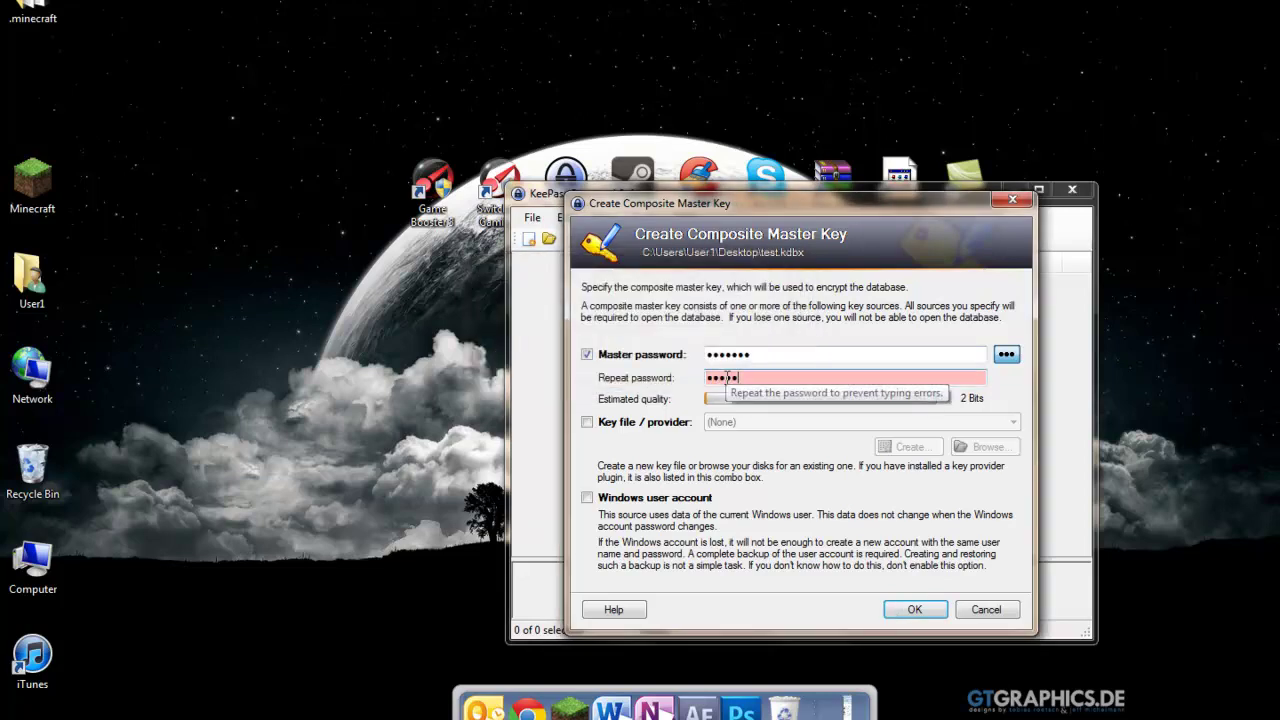
pyautogui.write('aaa')
pyautogui.click(915, 609)
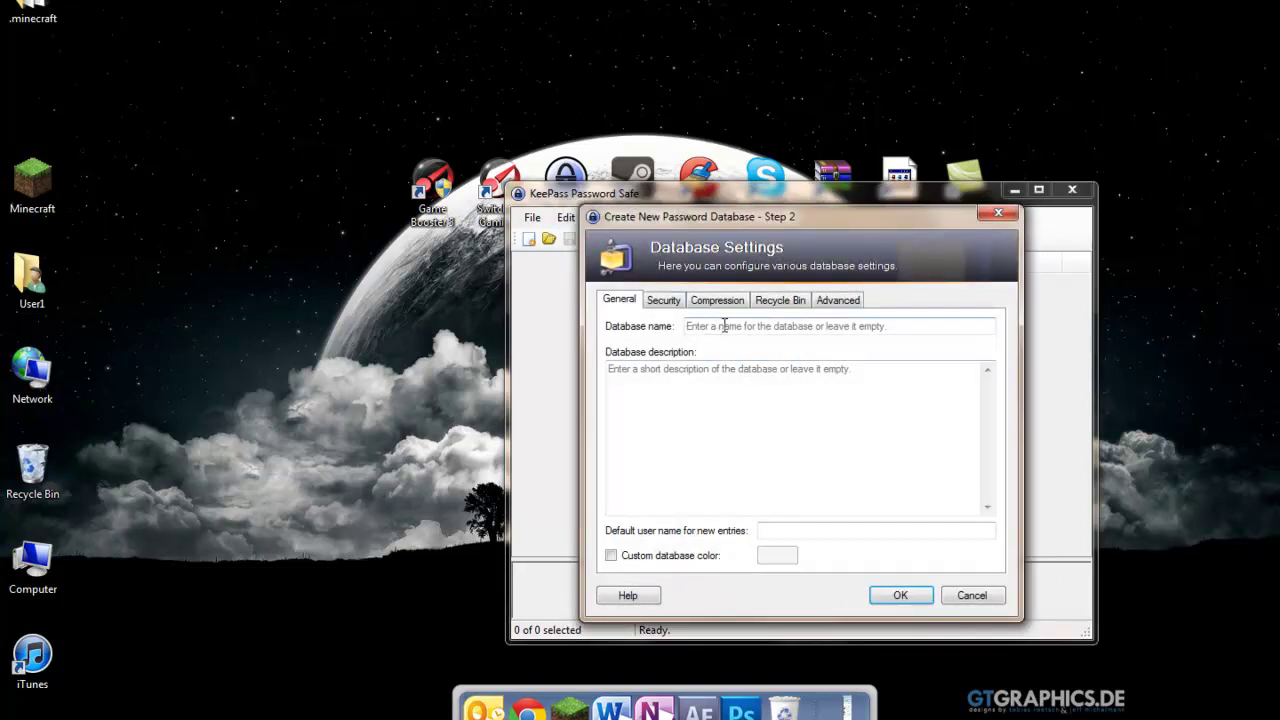
pyautogui.click(900, 595)
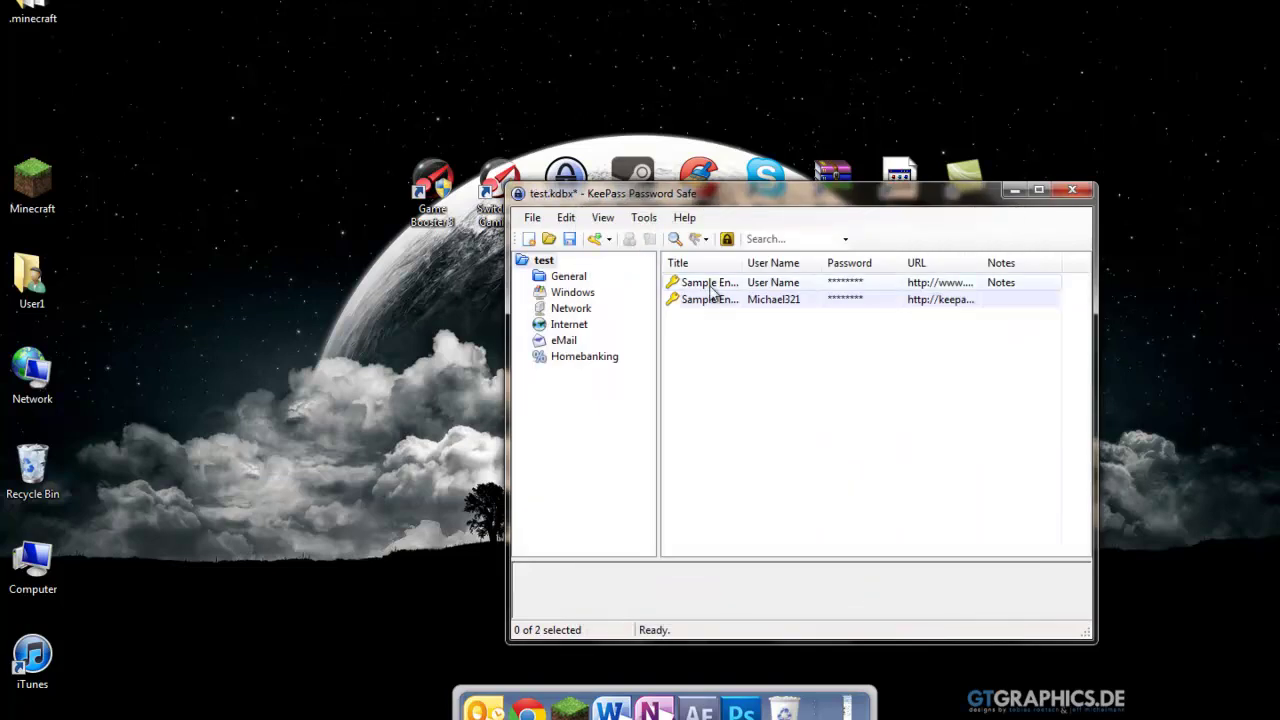
# Step: Browse the first two sample entries, copying the second entry's user name and viewing its actions
pyautogui.click(710, 287)
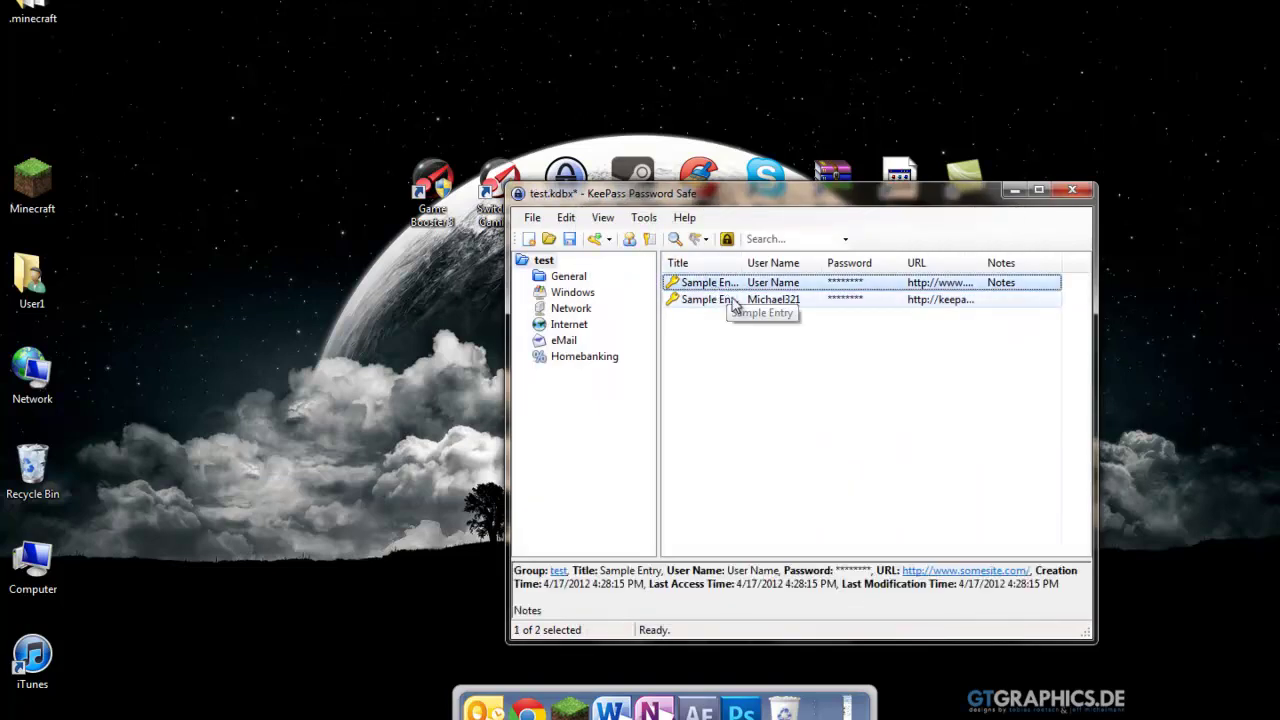
pyautogui.click(735, 302)
pyautogui.doubleClick(752, 302)
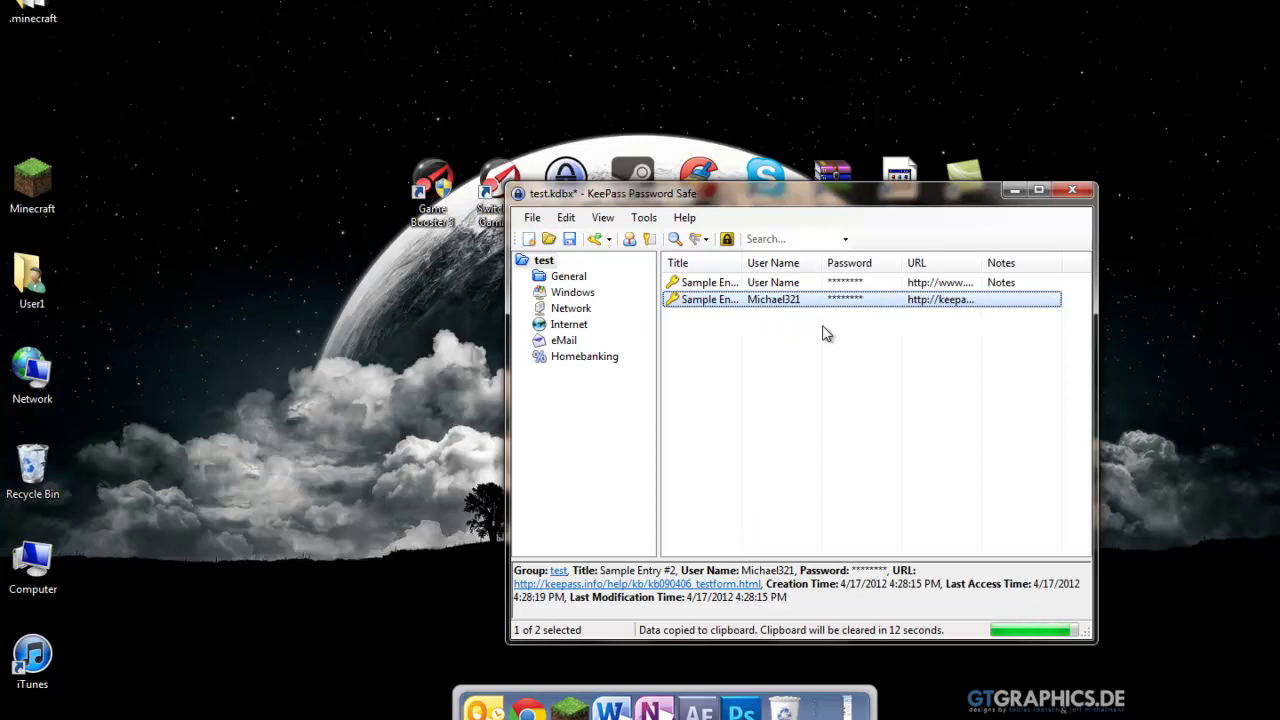
pyautogui.rightClick(771, 306)
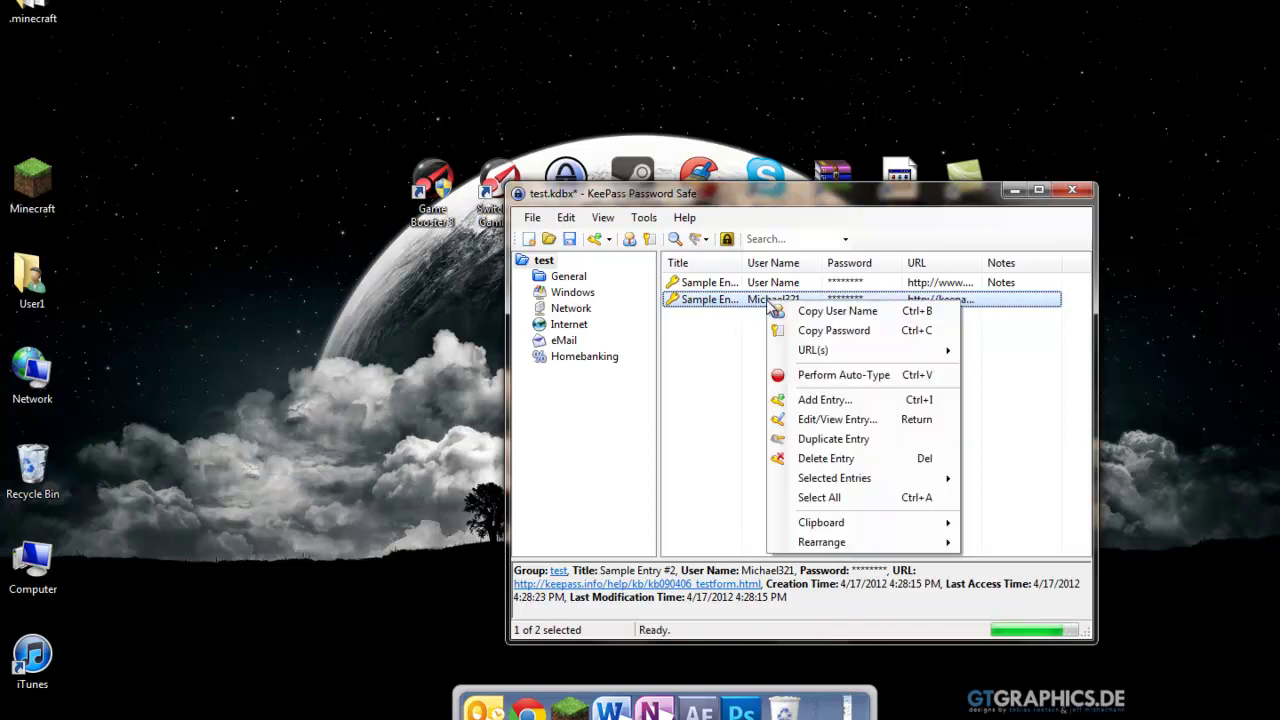
pyautogui.click(729, 329)
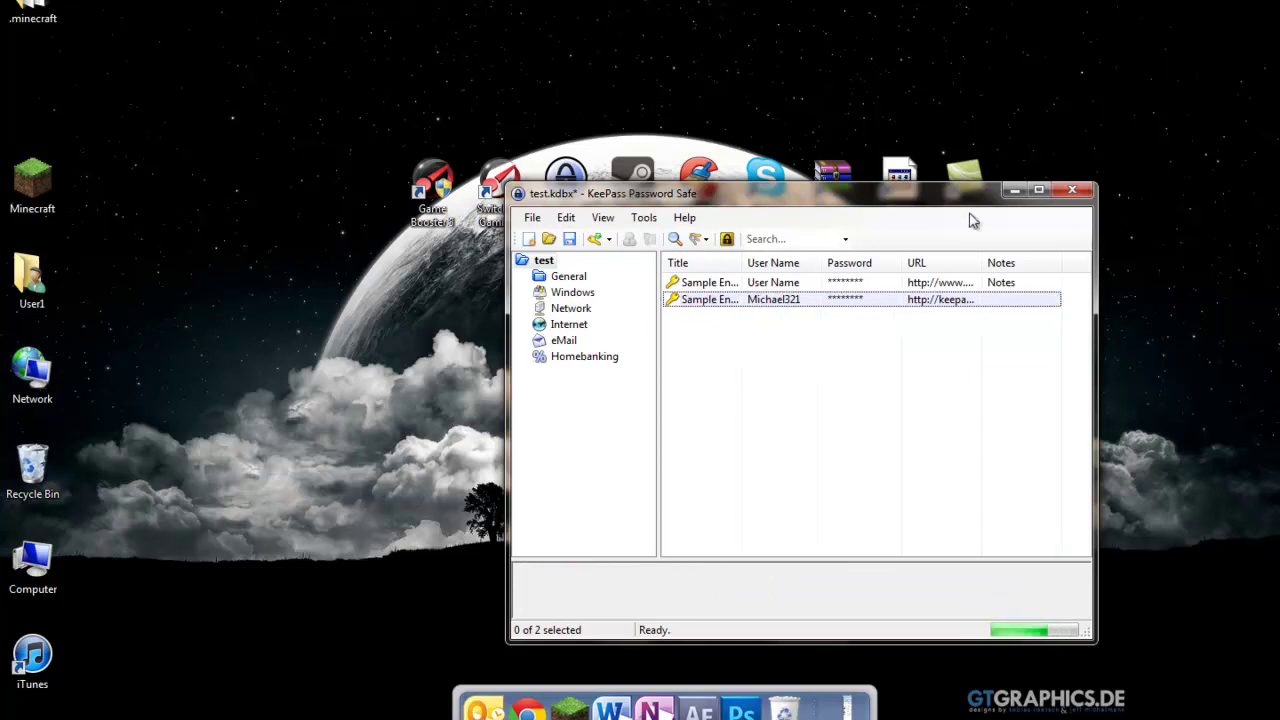
# Step: Maximize KeePass and inspect the second sample entry's details, including its masked password
pyautogui.click(1039, 190)
pyautogui.click(551, 77)
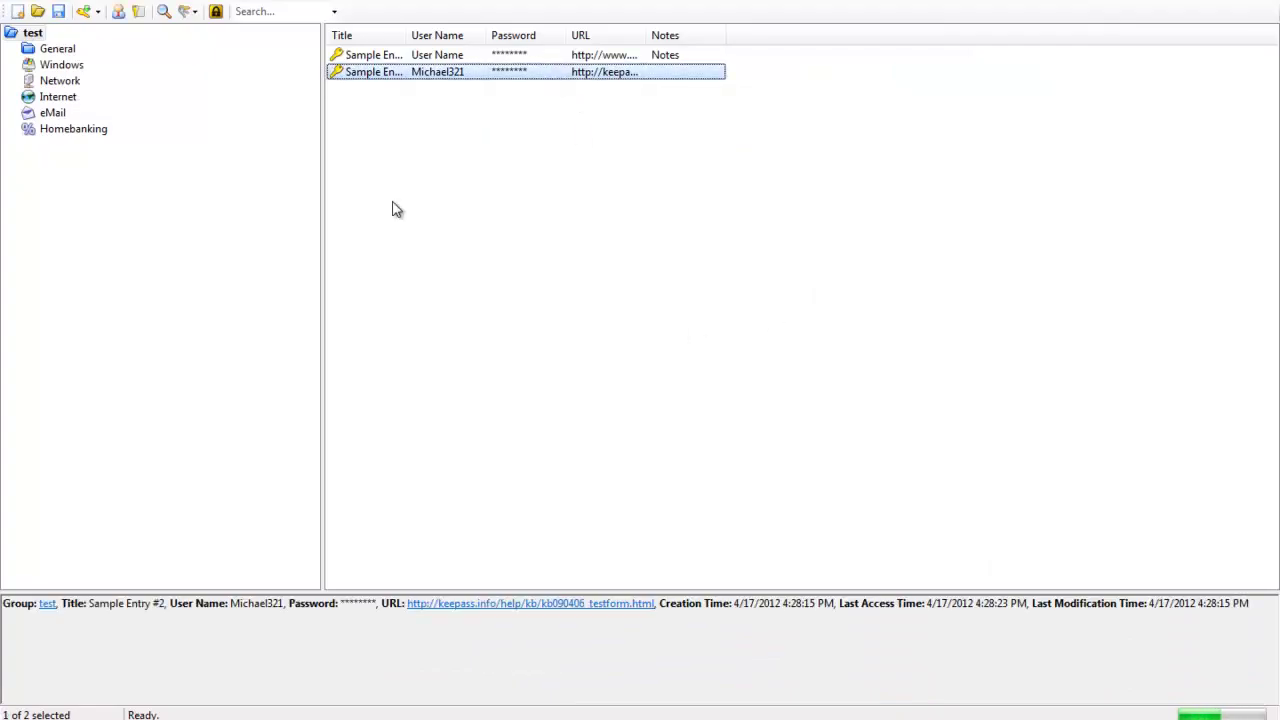
pyautogui.moveTo(318, 605); pyautogui.dragTo(380, 606)
pyautogui.click(350, 604)
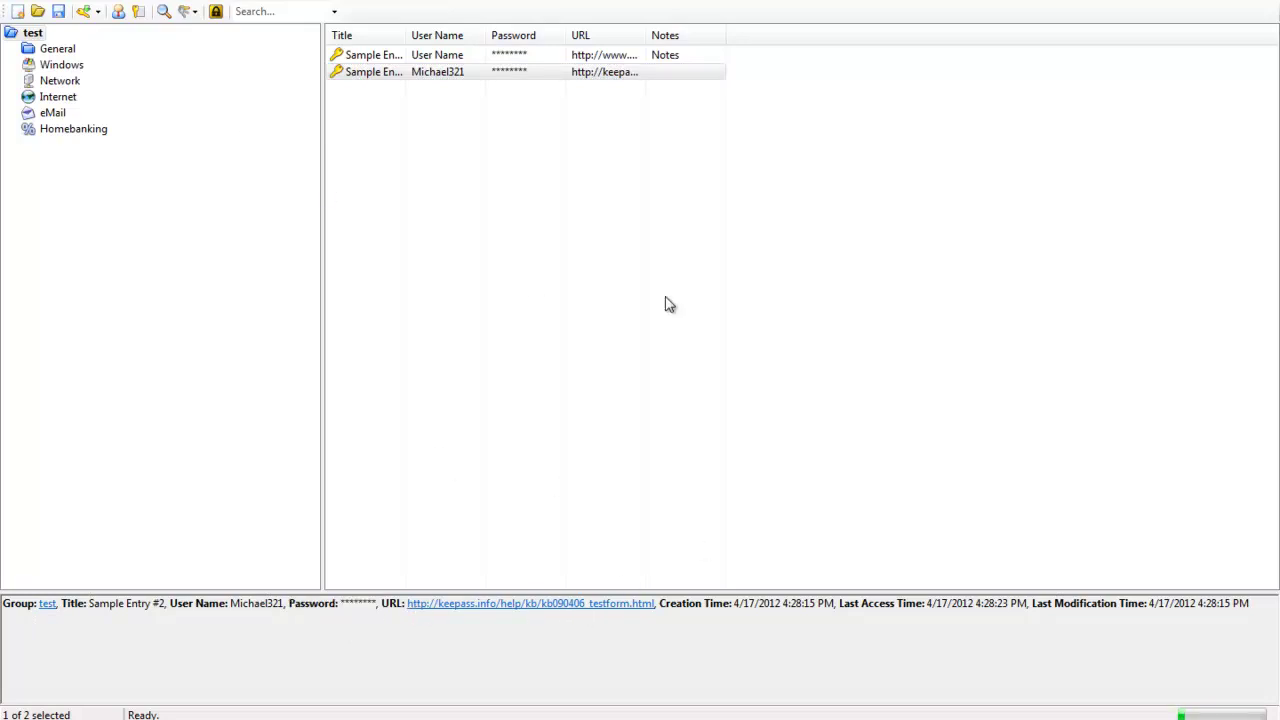
# Step: Widen the Title column, then open Sample Entry for editing and close it unchanged
pyautogui.moveTo(405, 36); pyautogui.dragTo(518, 36)
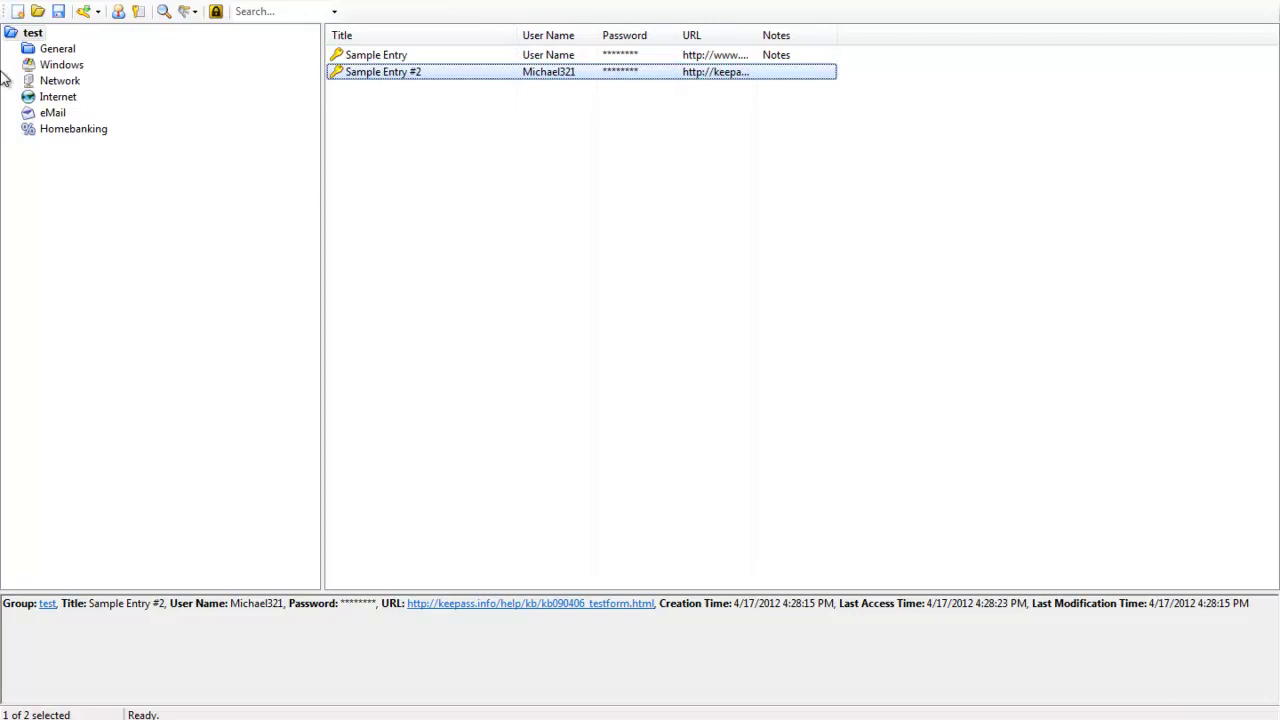
pyautogui.doubleClick(447, 55)
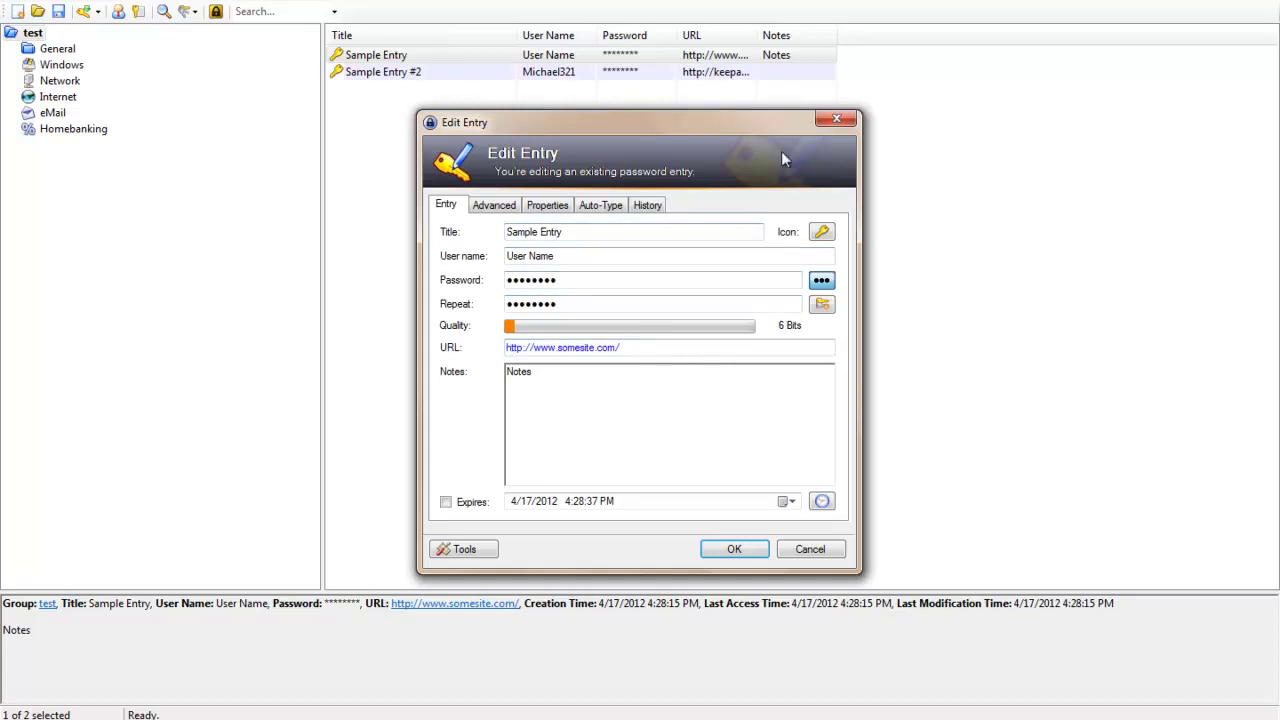
pyautogui.click(841, 124)
# Step: Exit KeePass with Ctrl+Q, choosing Discard changes at the save prompt
pyautogui.hotkey('ctrl', 'q')
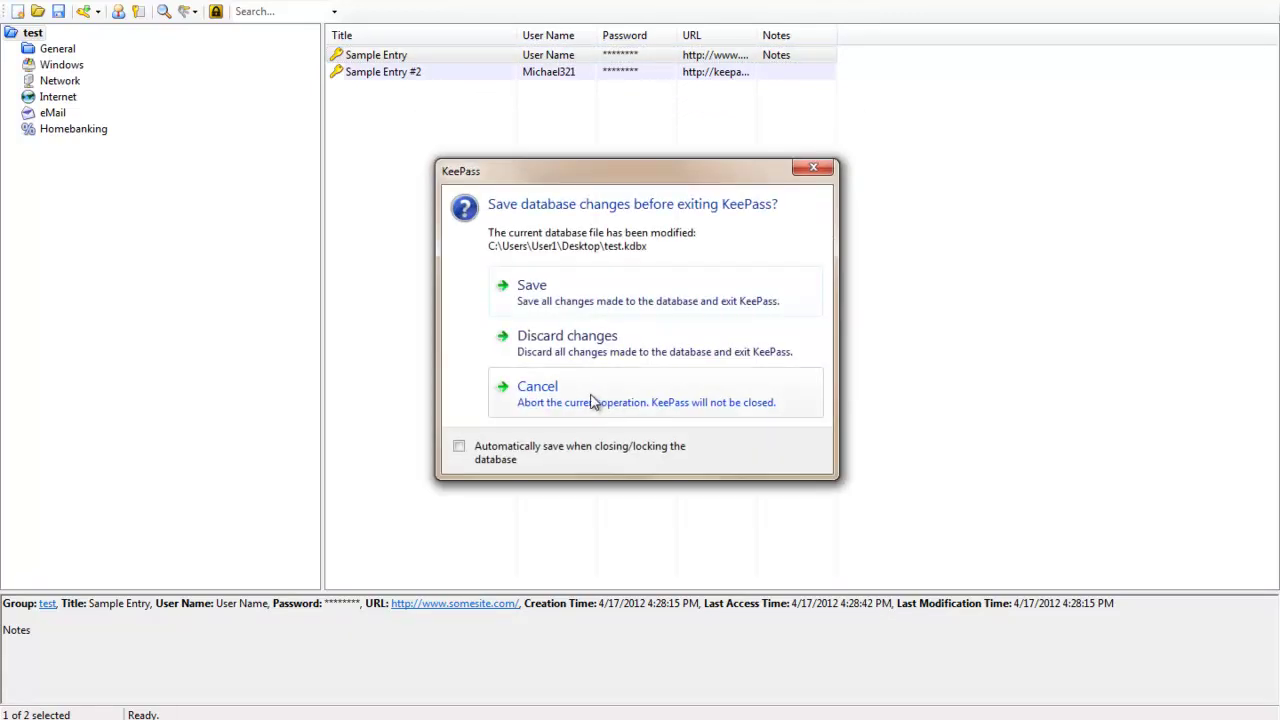
pyautogui.click(575, 401)
pyautogui.hotkey('ctrl', 'q')
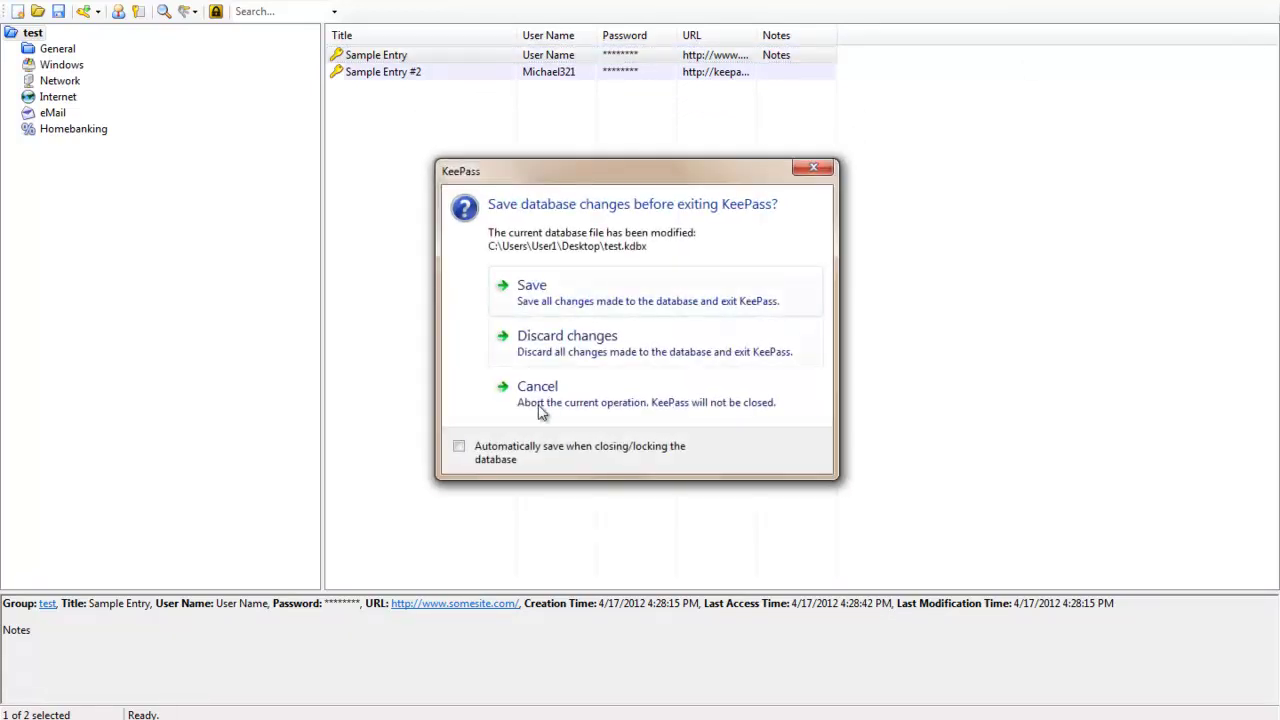
pyautogui.click(531, 404)
pyautogui.hotkey('ctrl', 'q')
pyautogui.click(545, 335)
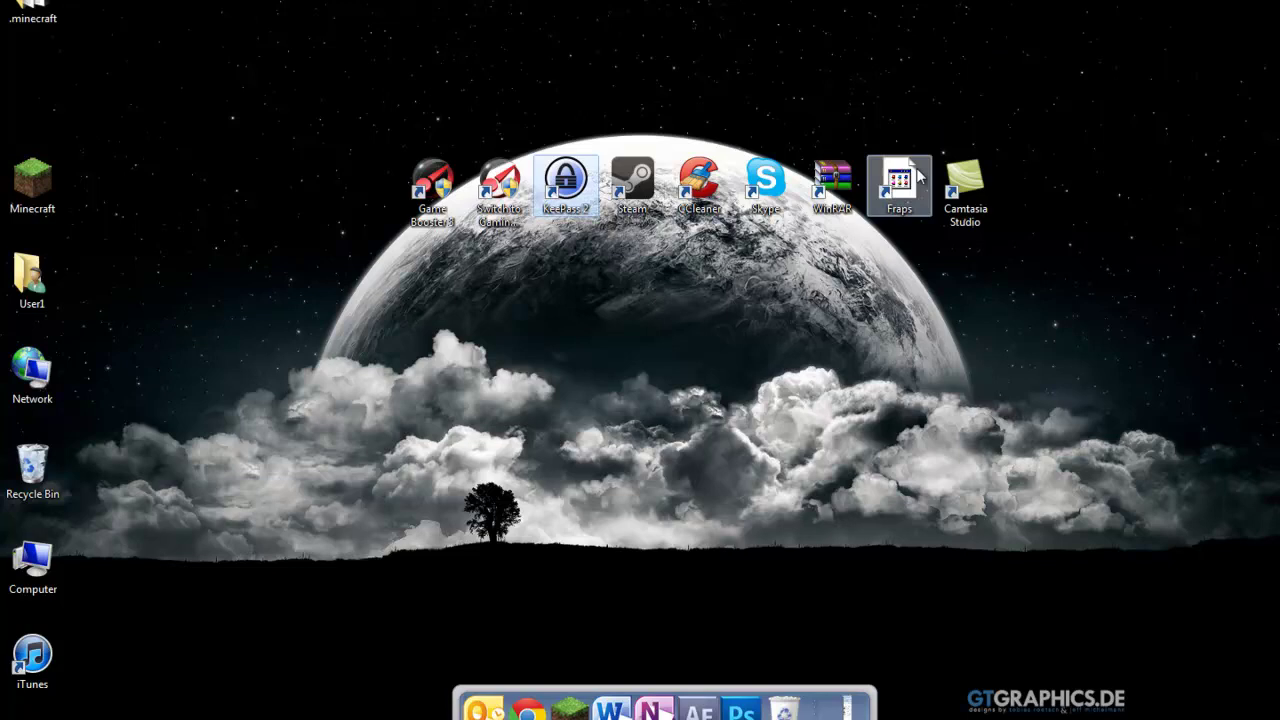
pyautogui.moveTo(1093, 157); pyautogui.dragTo(1033, 328)
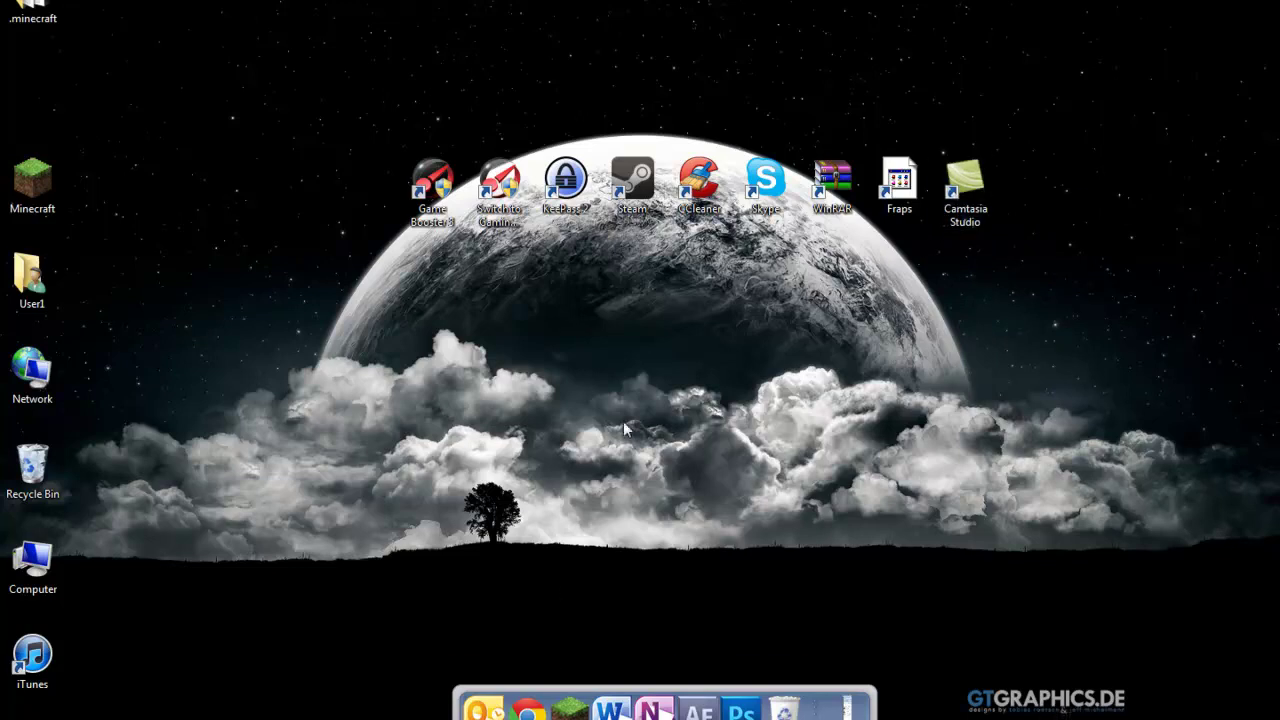
pyautogui.moveTo(196, 38); pyautogui.dragTo(1245, 140)
pyautogui.click(921, 178)
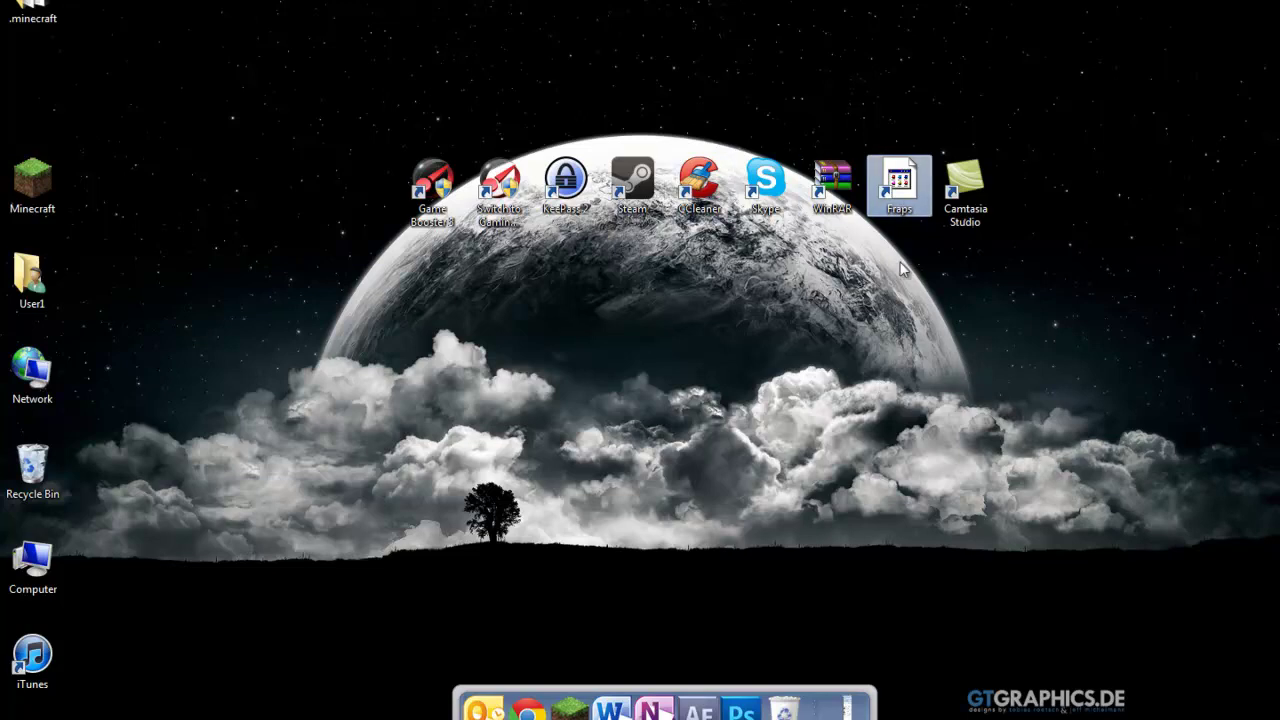
pyautogui.moveTo(1131, 131); pyautogui.dragTo(358, 118)
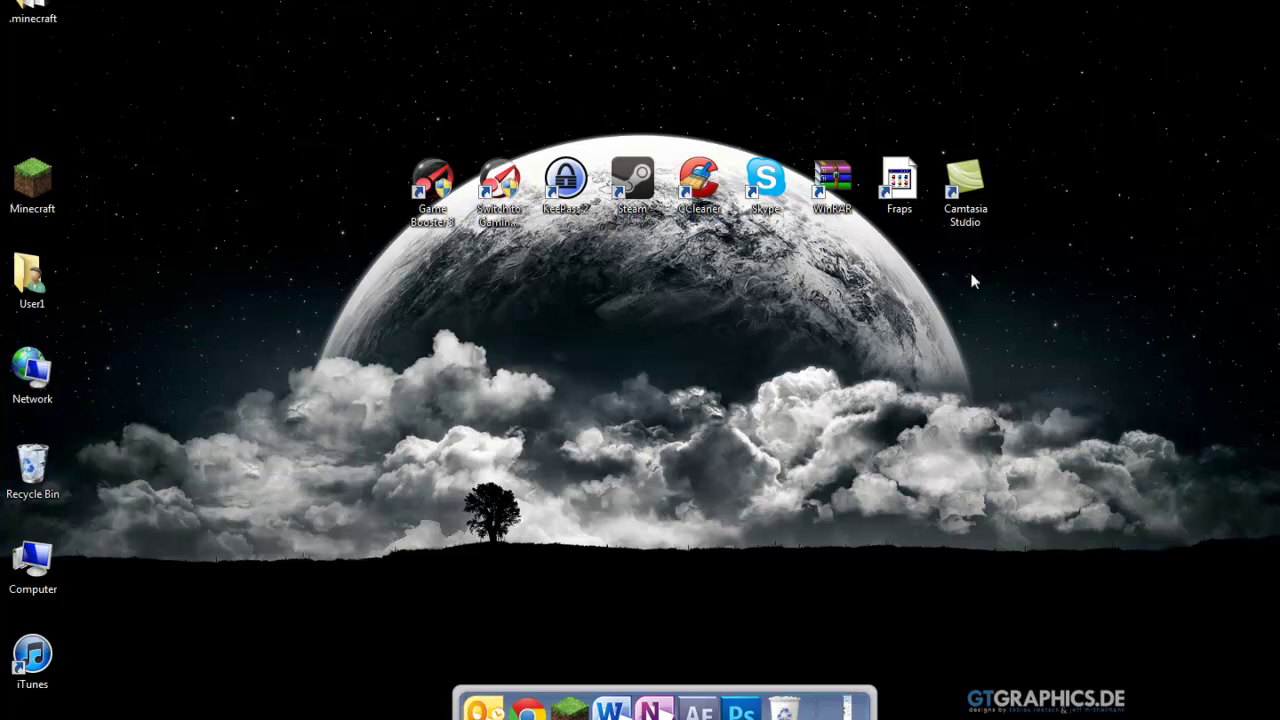
pyautogui.moveTo(595, 466); pyautogui.dragTo(432, 410)
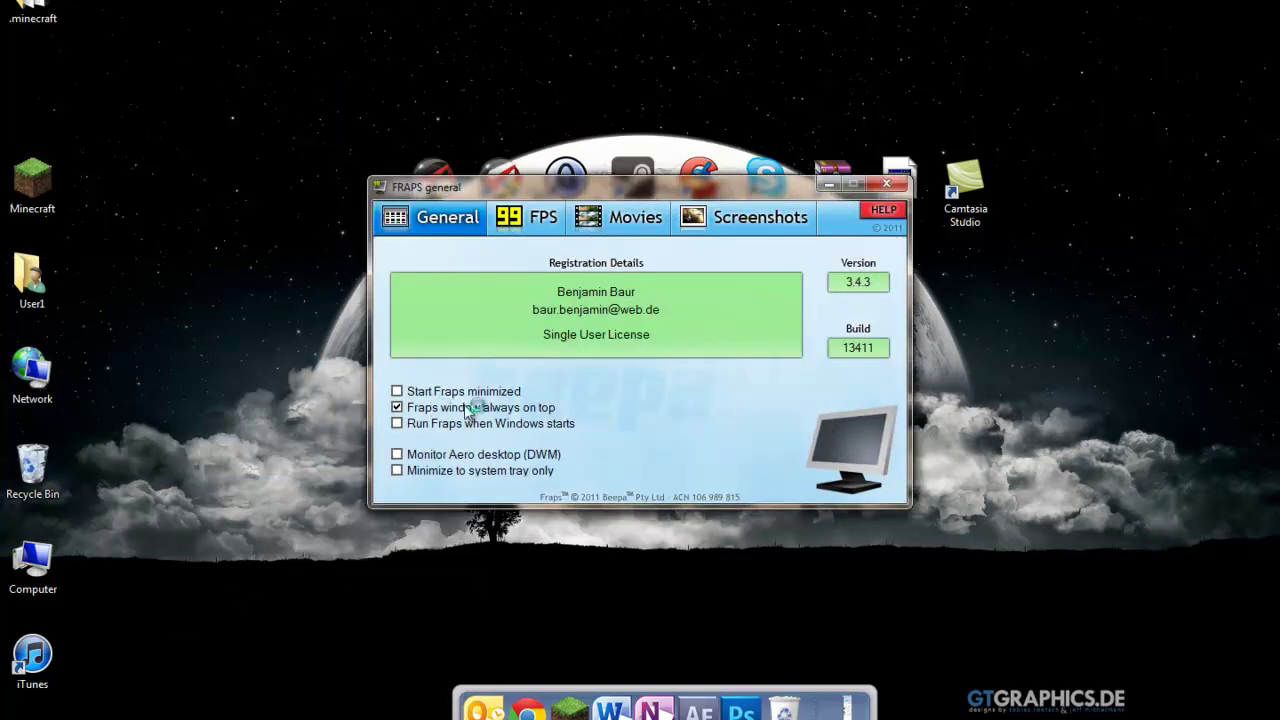
# Step: Look through the FPS, Movies and Screenshots tabs, ending on the Movies settings
pyautogui.click(530, 220)
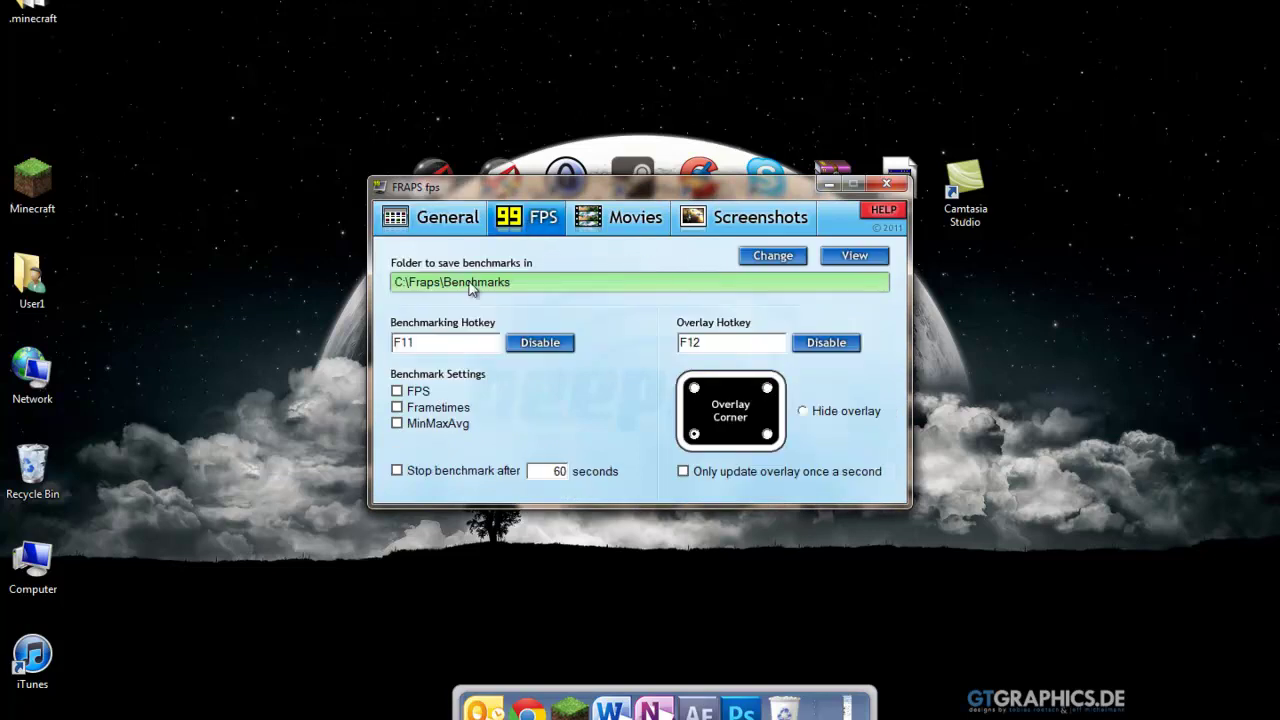
pyautogui.click(620, 220)
pyautogui.click(745, 218)
pyautogui.click(597, 228)
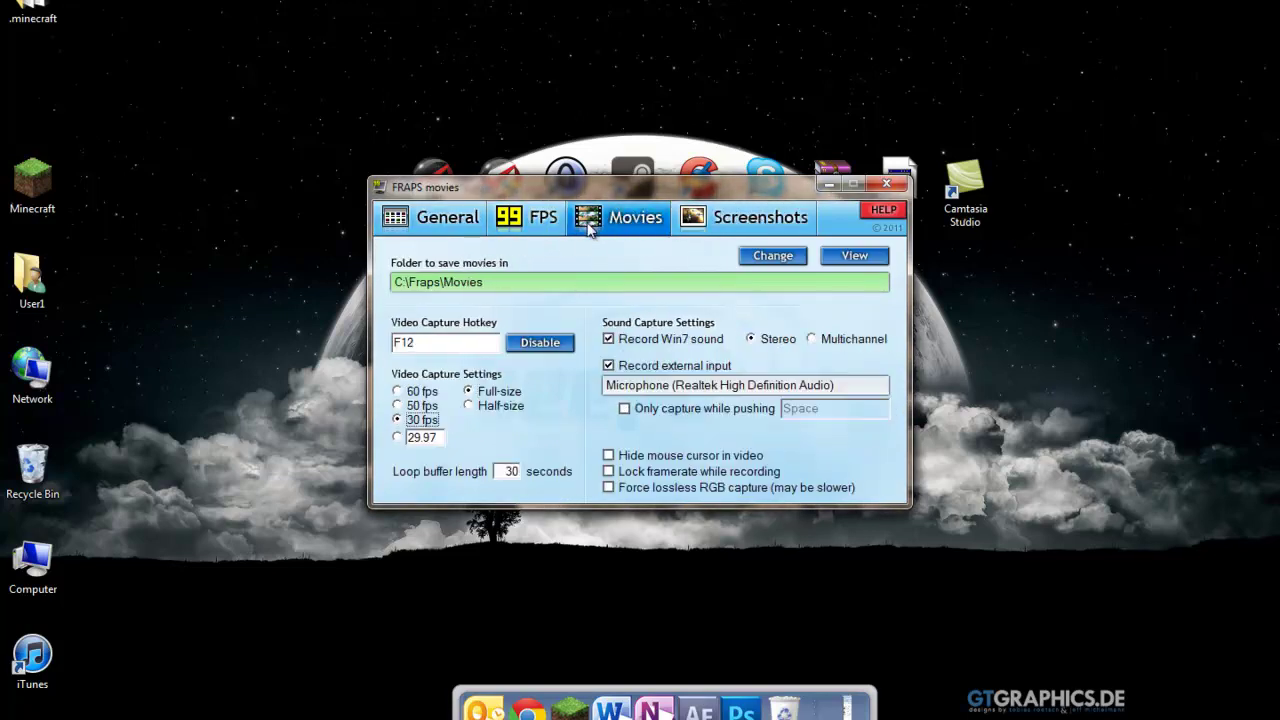
# Step: Cancel an exit attempt, then open and dismiss the Change folder picker for saved movies
pyautogui.click(881, 188)
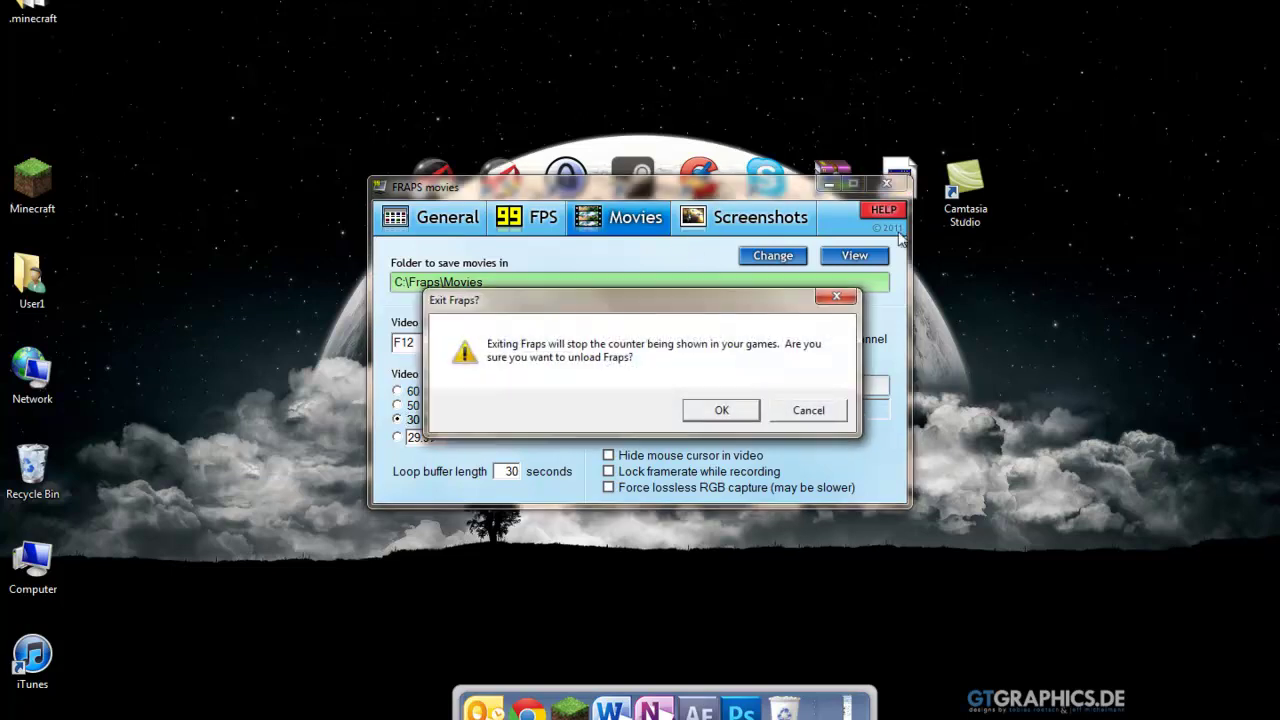
pyautogui.click(801, 412)
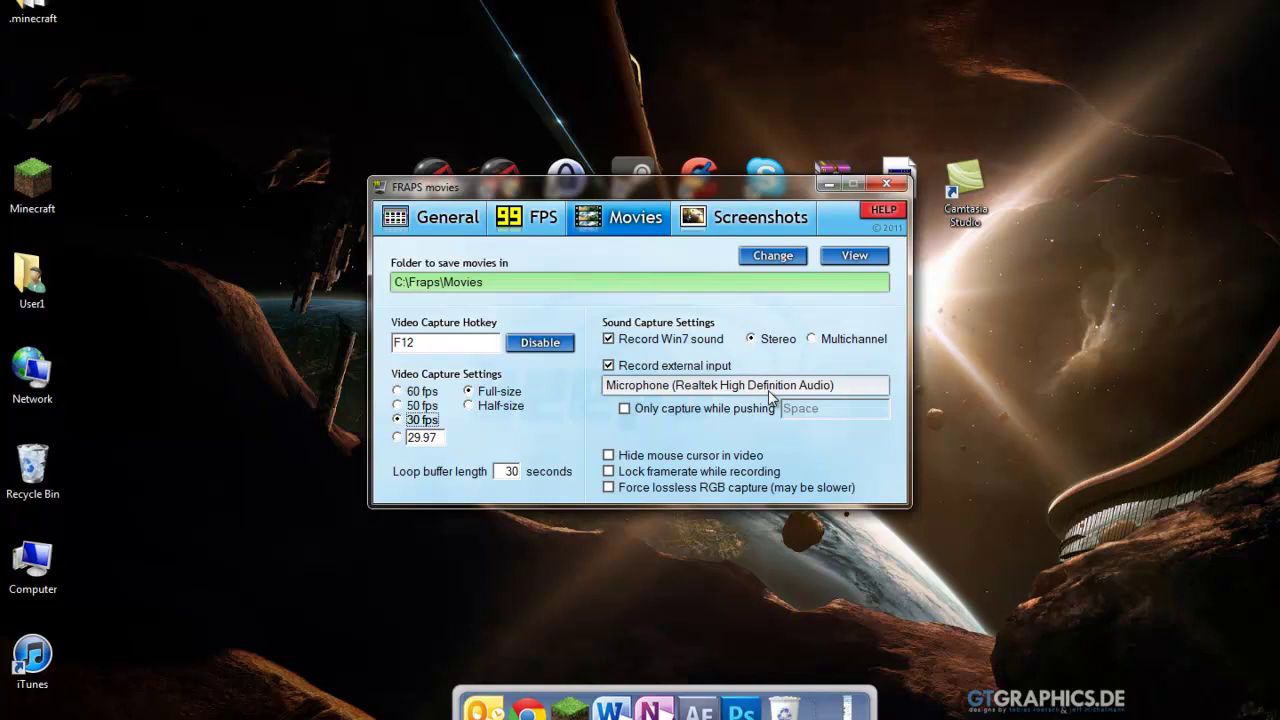
pyautogui.click(760, 257)
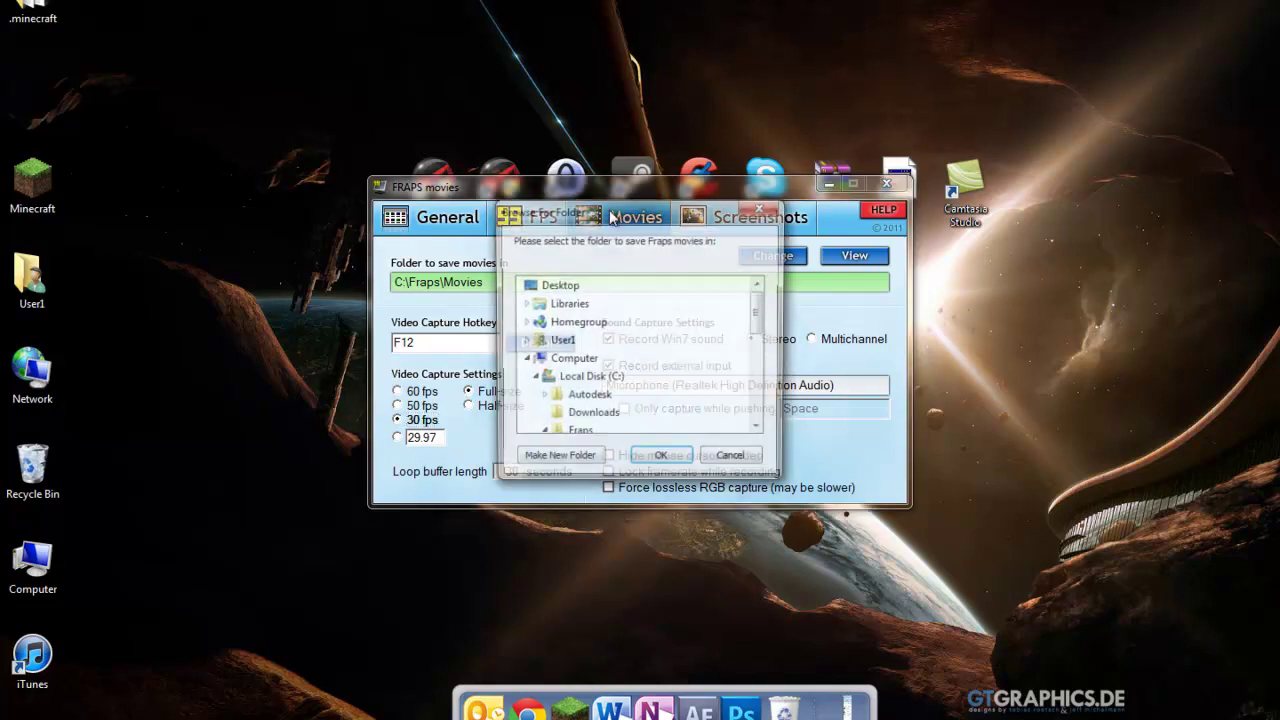
pyautogui.click(762, 207)
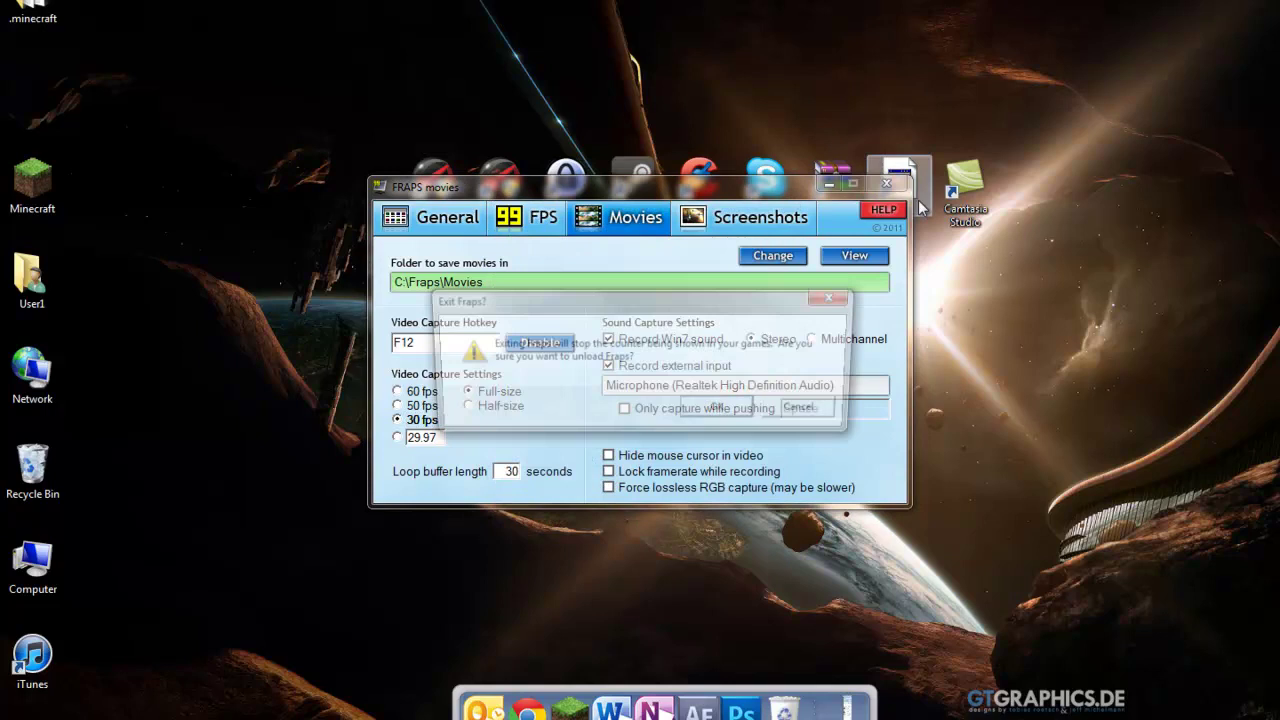
# Step: Confirm quitting Fraps and launch Game Booster 3 from its desktop shortcut
pyautogui.click(731, 408)
pyautogui.moveTo(862, 459); pyautogui.dragTo(96, 472)
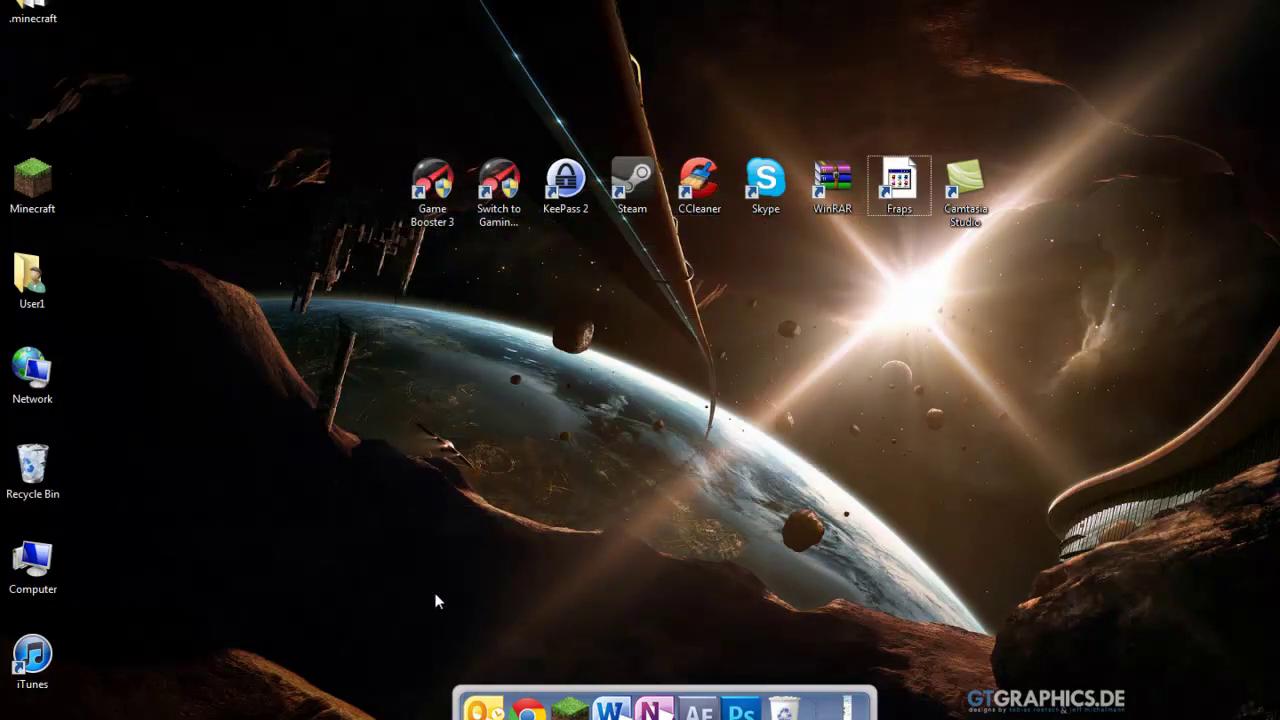
pyautogui.moveTo(436, 594); pyautogui.dragTo(1088, 376)
pyautogui.moveTo(157, 22); pyautogui.dragTo(346, 93)
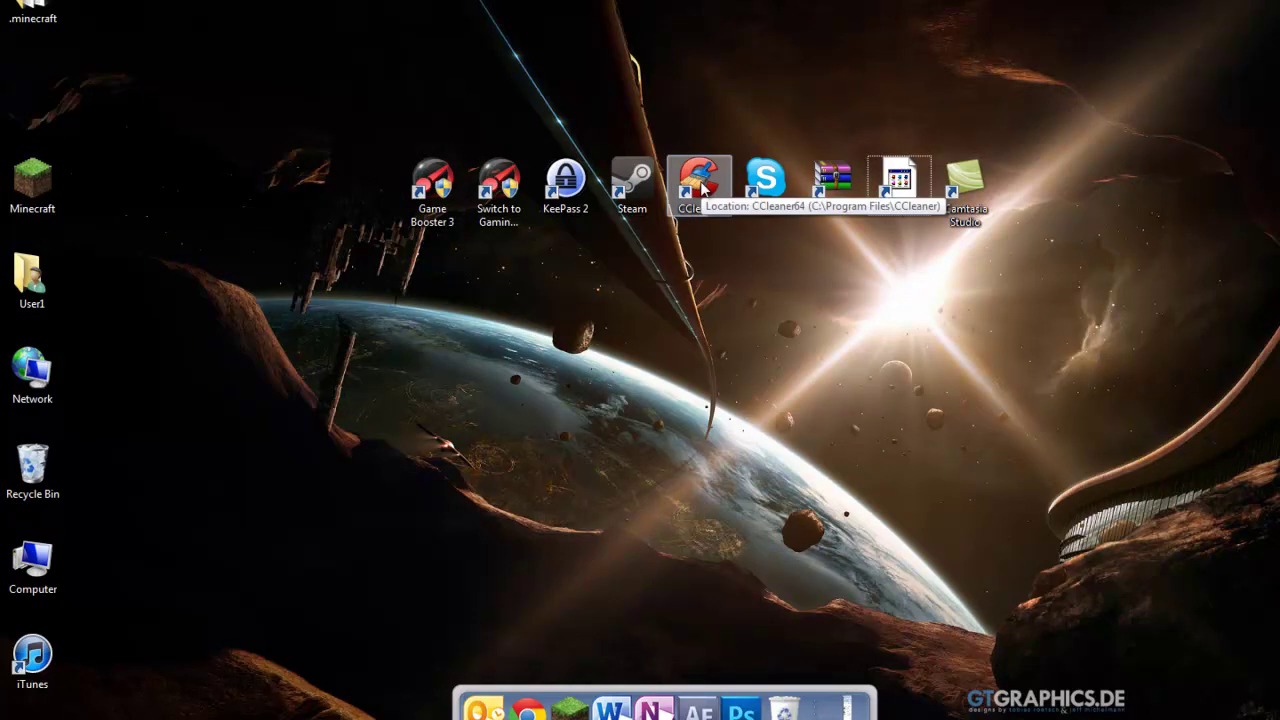
pyautogui.click(432, 202)
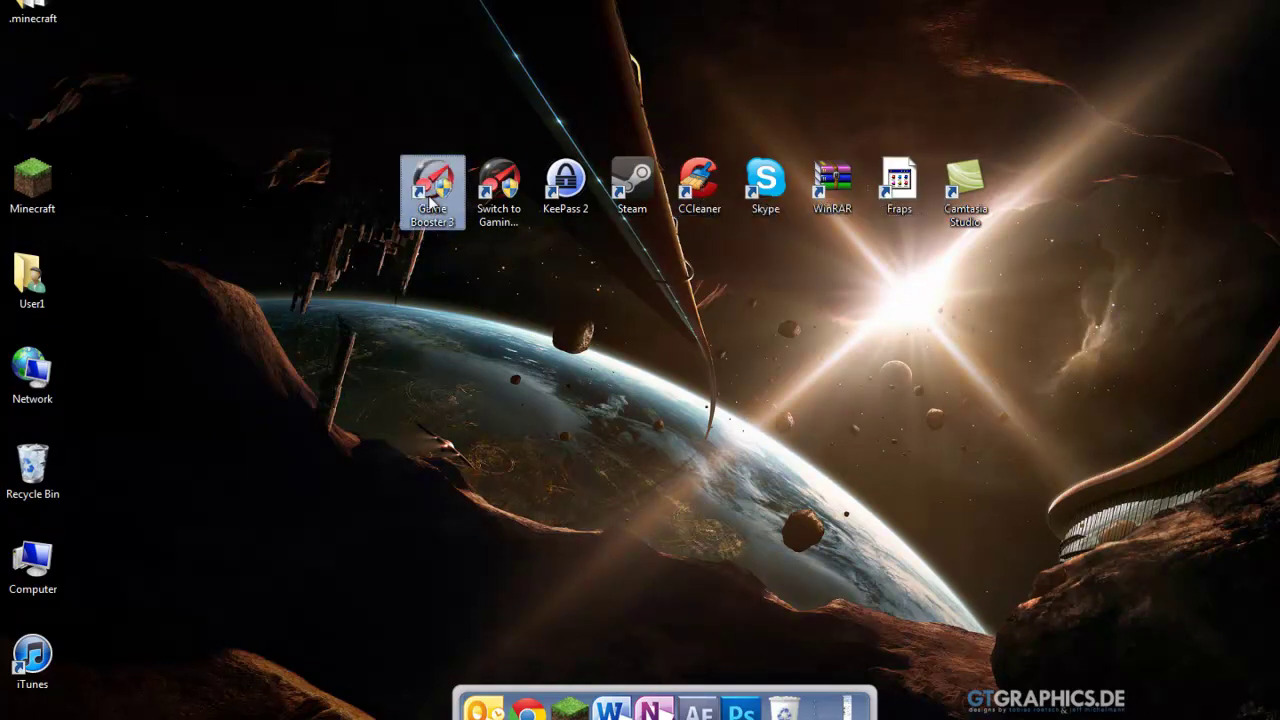
pyautogui.doubleClick(432, 202)
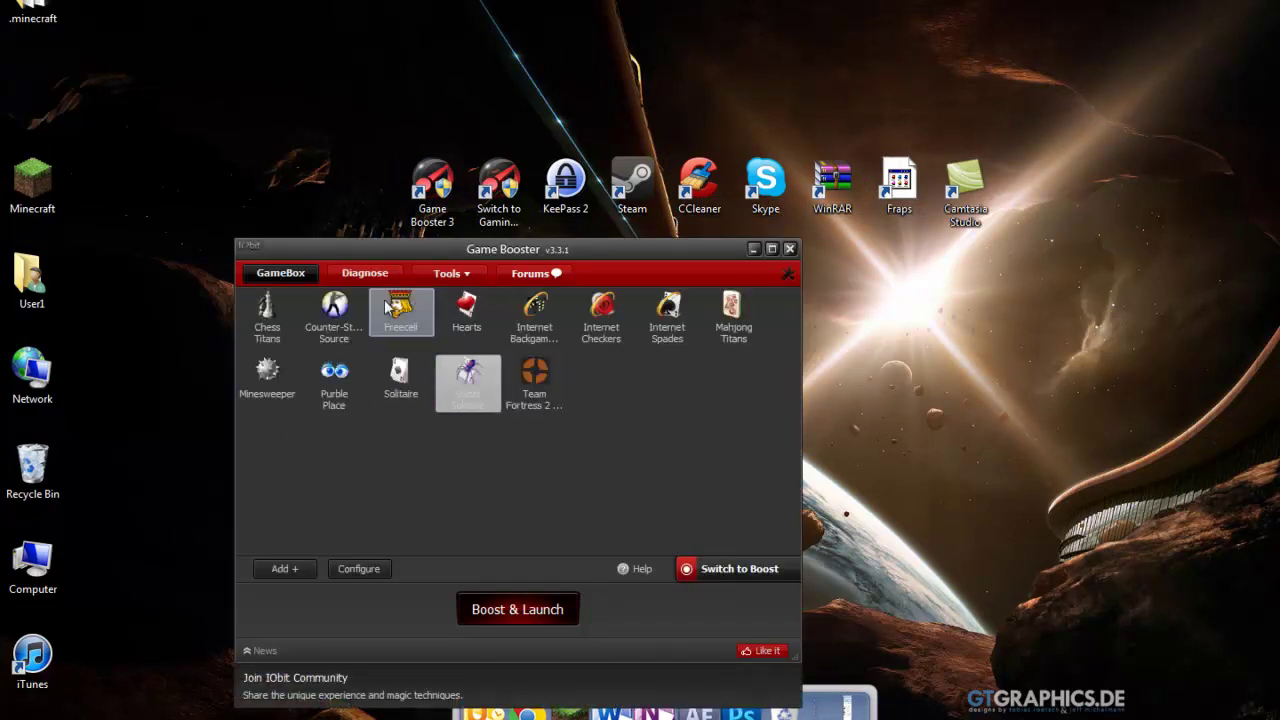
# Step: In GameBox, use Add + to pick the Minecraft shortcut from the Desktop
pyautogui.moveTo(470, 518); pyautogui.dragTo(341, 487)
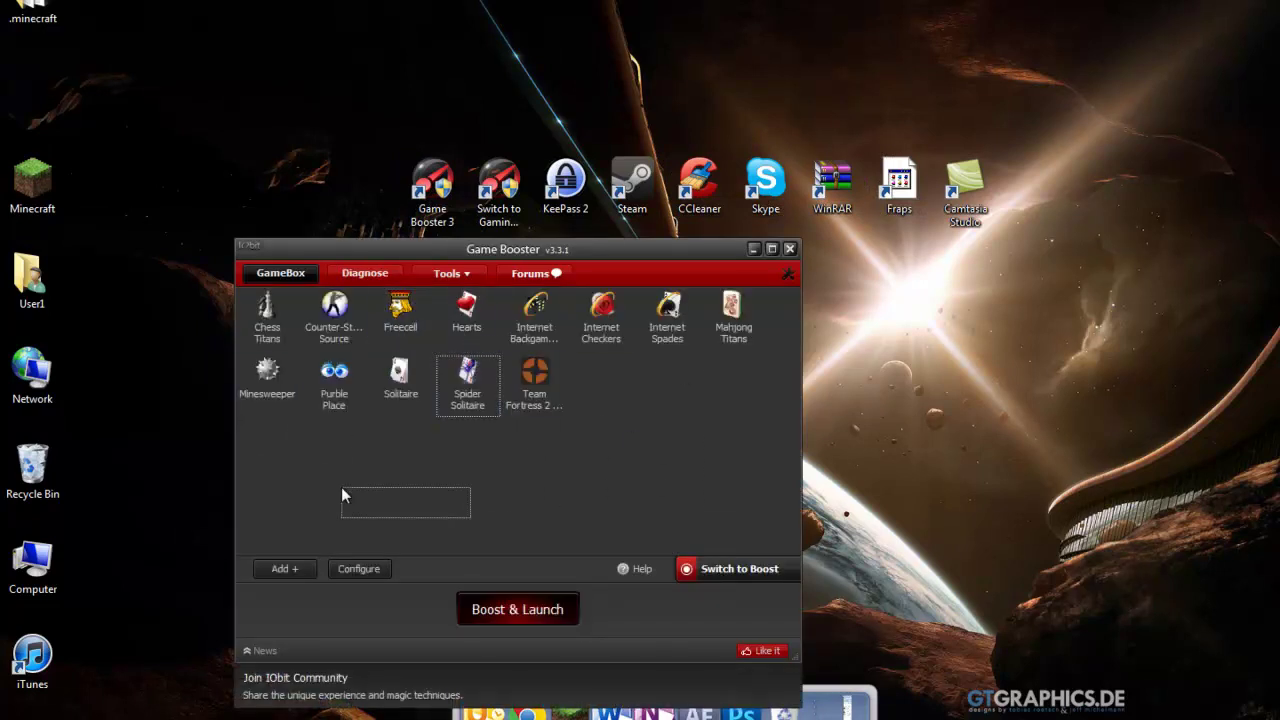
pyautogui.click(535, 392)
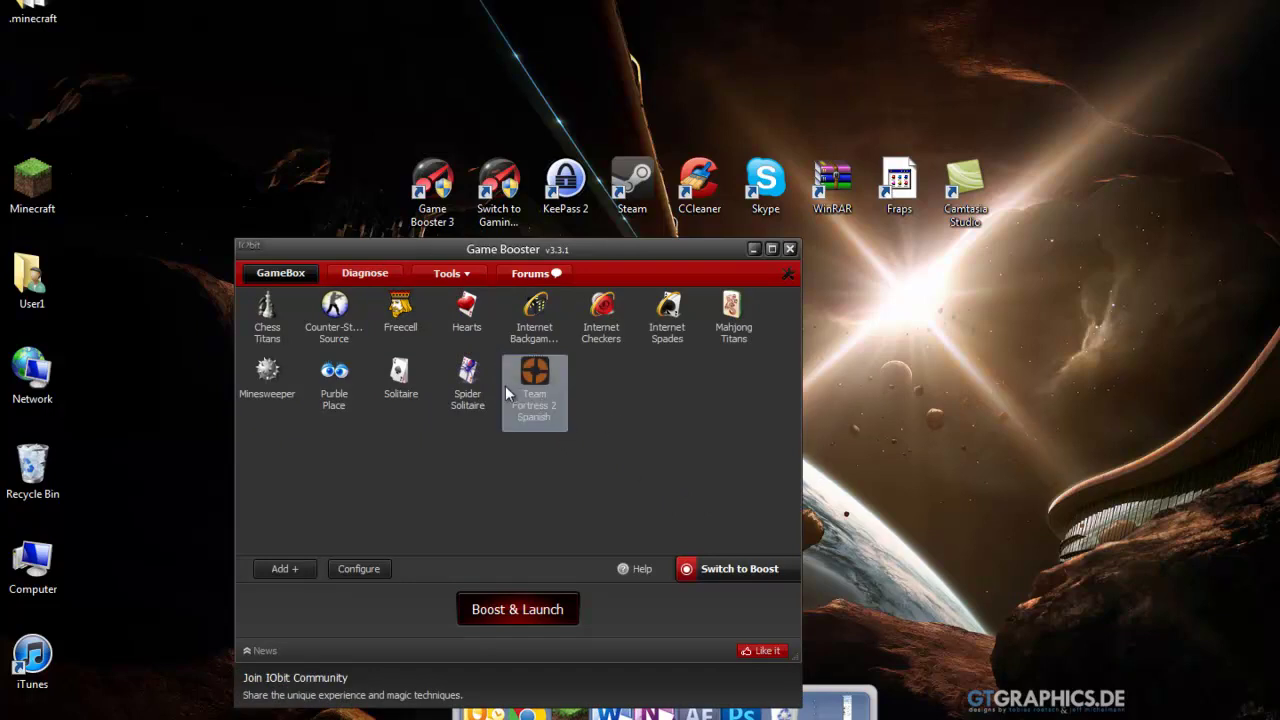
pyautogui.click(293, 566)
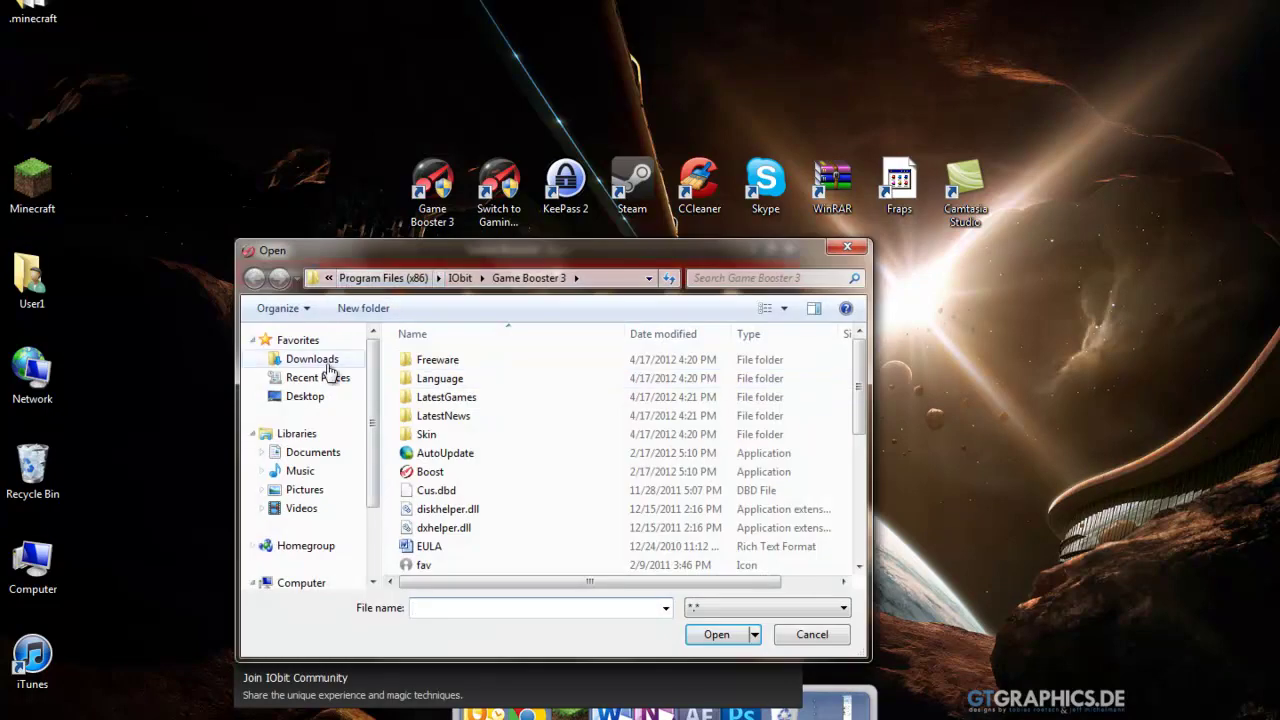
pyautogui.click(318, 397)
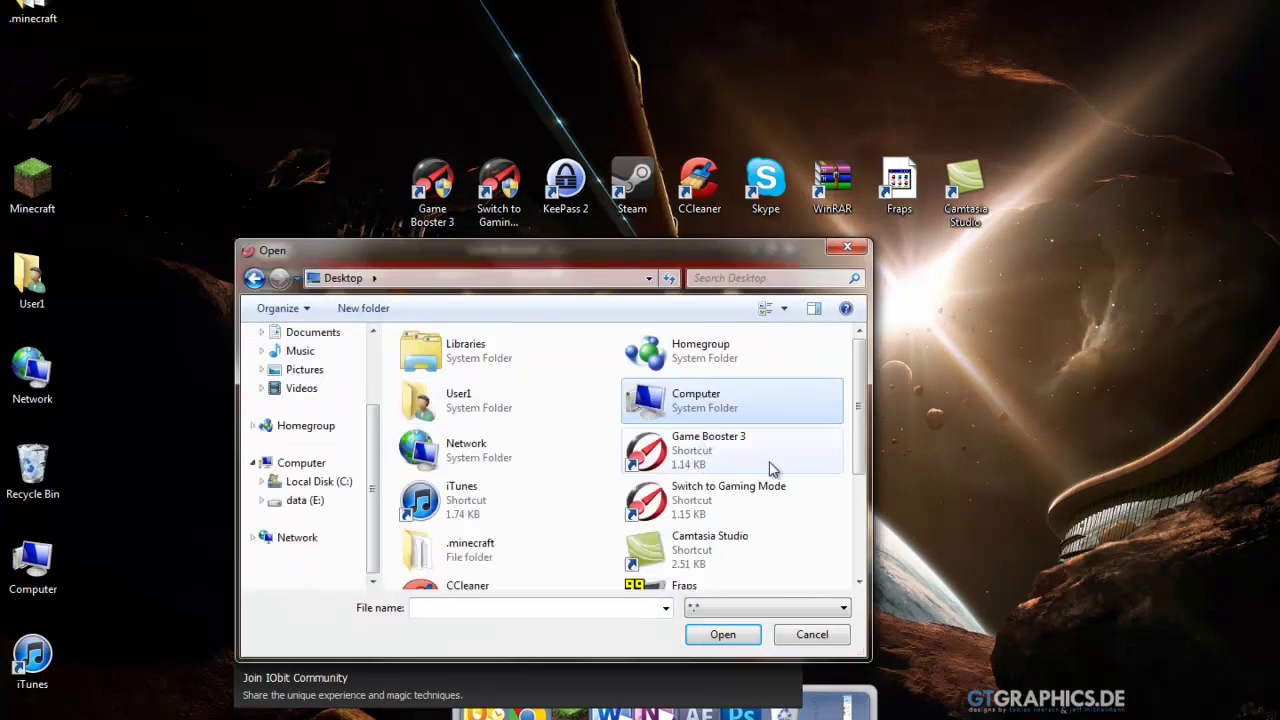
pyautogui.scroll(-3, 836, 420)
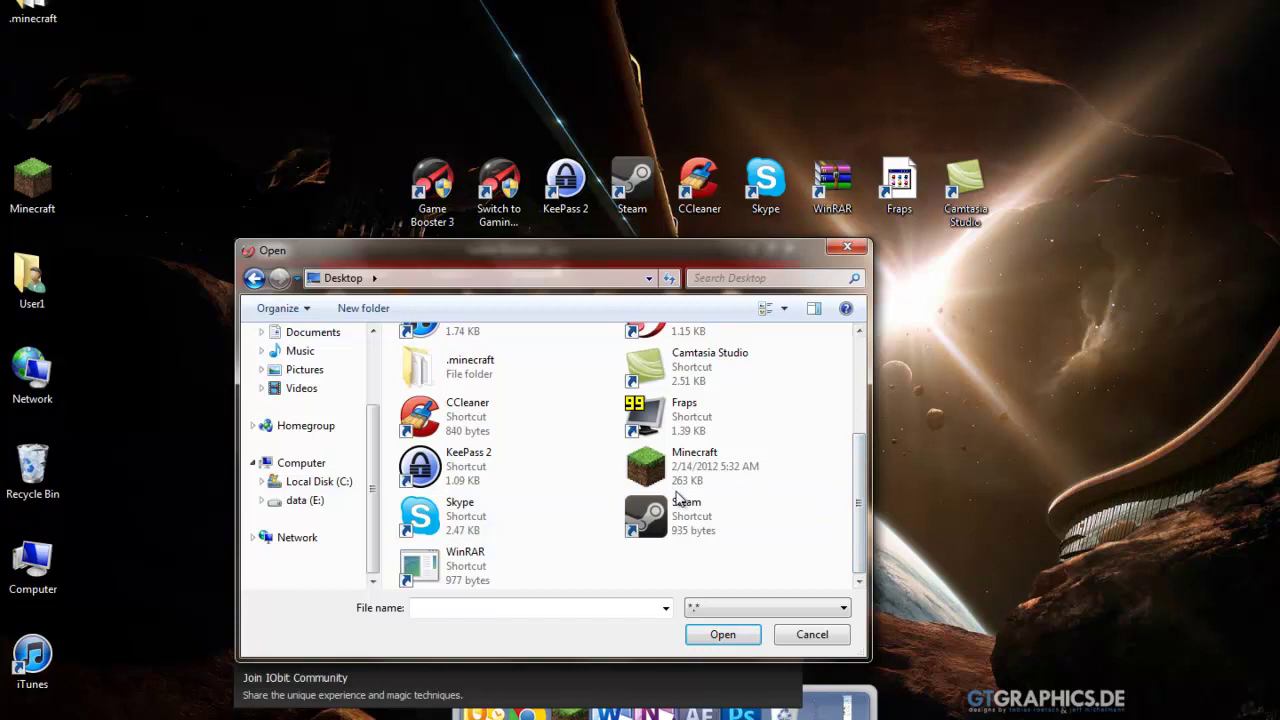
pyautogui.click(677, 476)
pyautogui.click(692, 636)
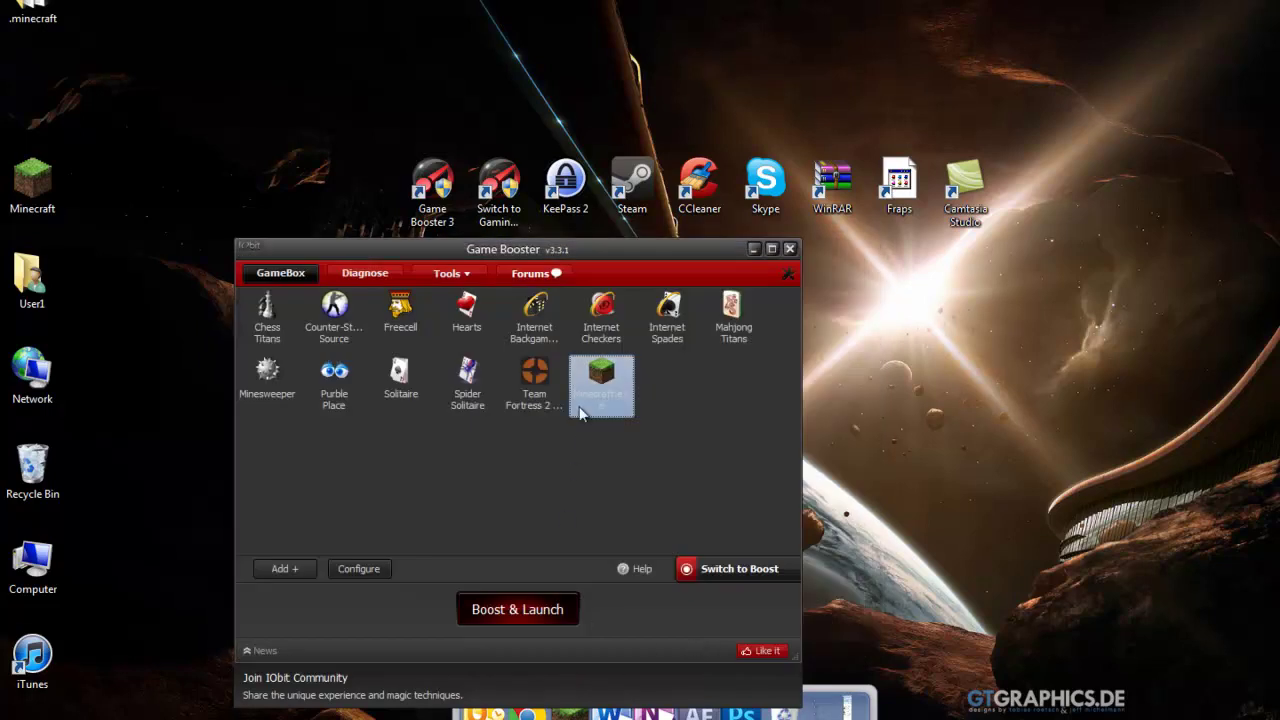
# Step: Boost the PC and launch Minecraft, then move and shrink the Minecraft Launcher window
pyautogui.click(552, 608)
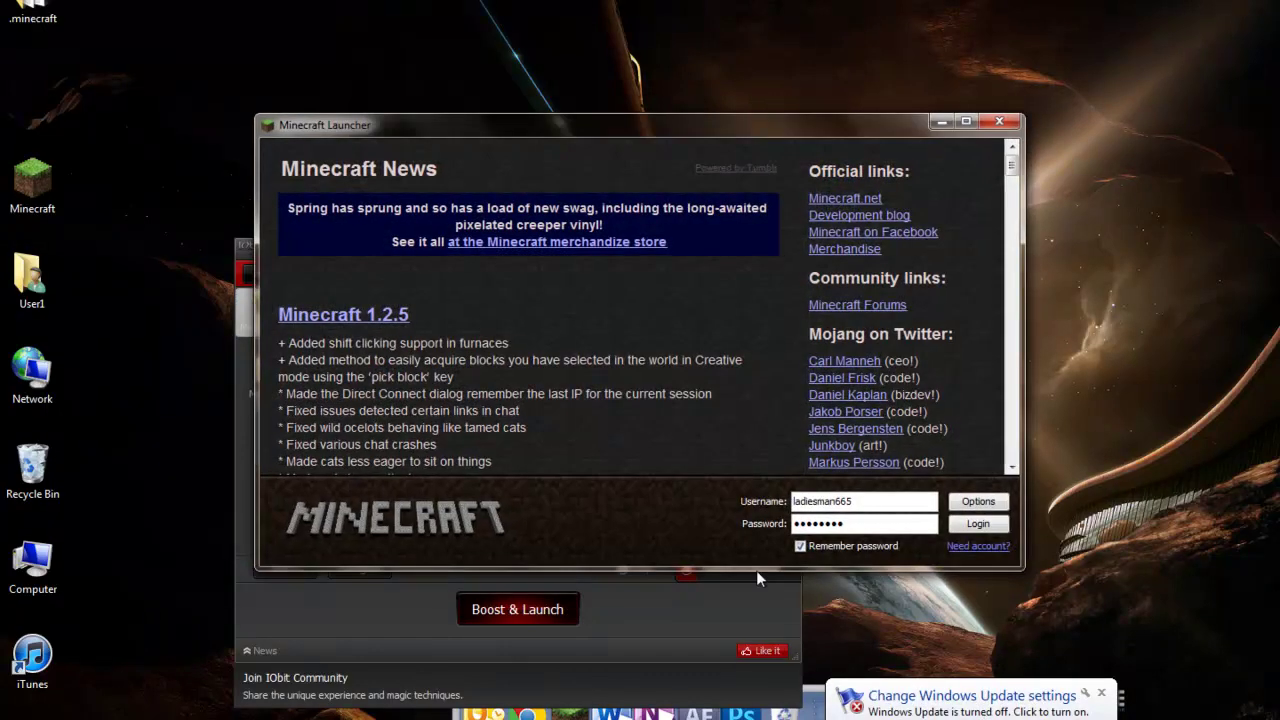
pyautogui.moveTo(775, 158); pyautogui.dragTo(450, 318)
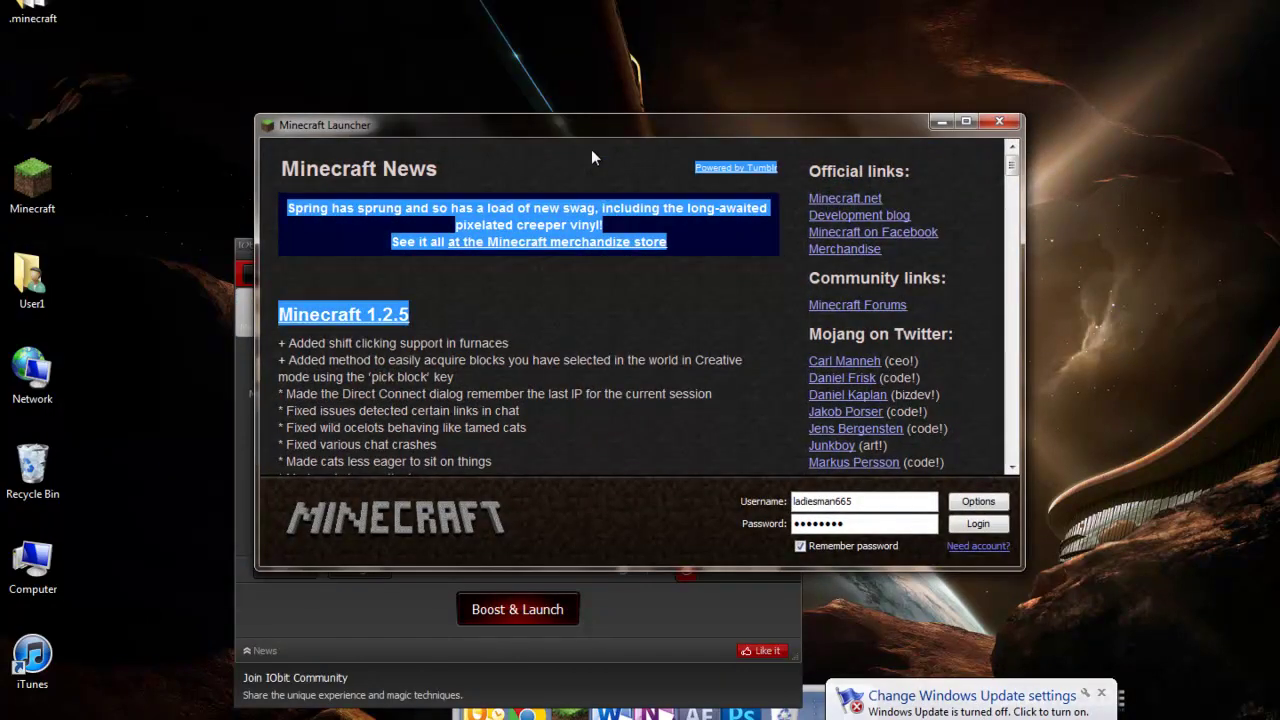
pyautogui.moveTo(591, 128); pyautogui.dragTo(565, 0)
pyautogui.doubleClick(690, 2)
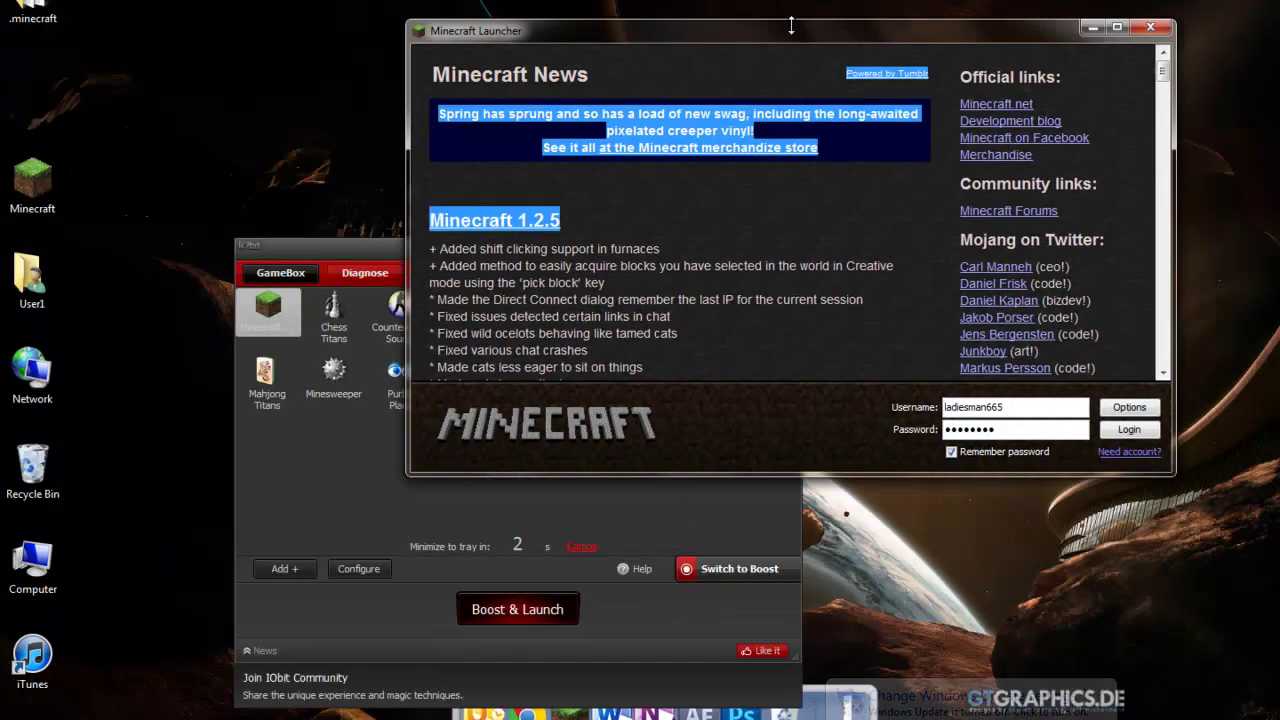
# Step: Check the boost results, log in to Minecraft, then Restore normal mode in Game Booster
pyautogui.click(365, 272)
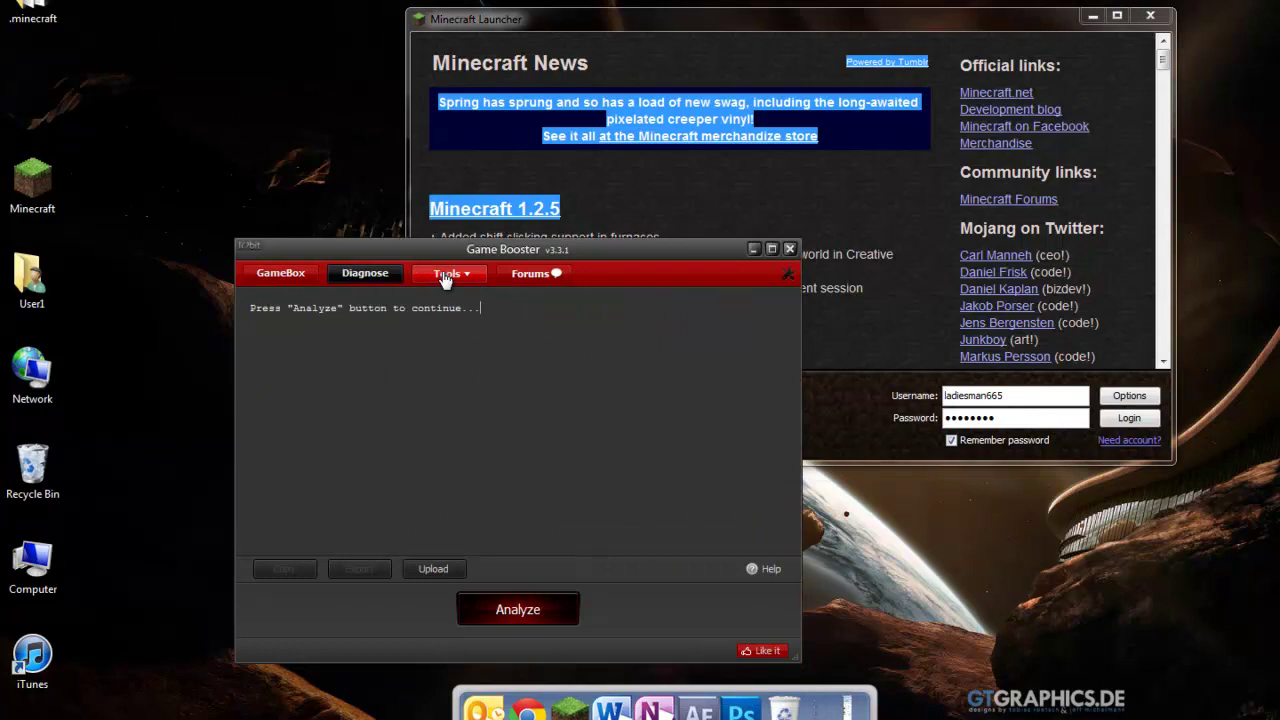
pyautogui.click(281, 273)
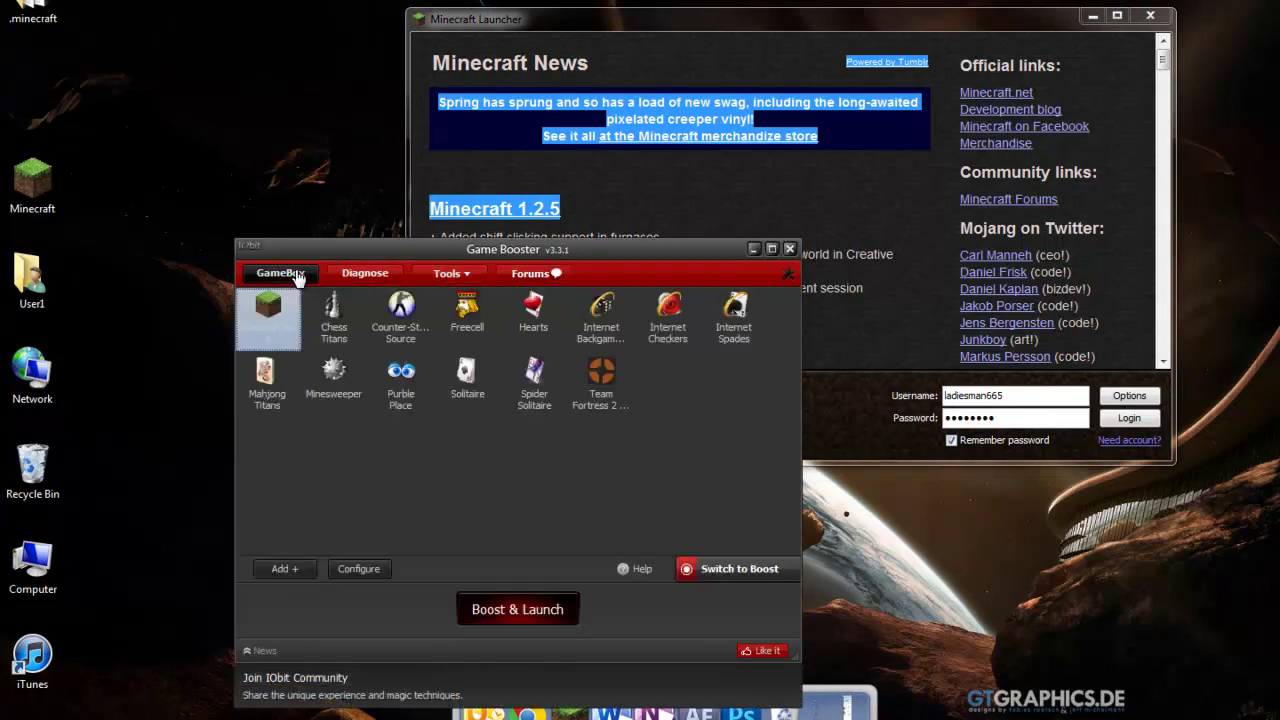
pyautogui.click(739, 569)
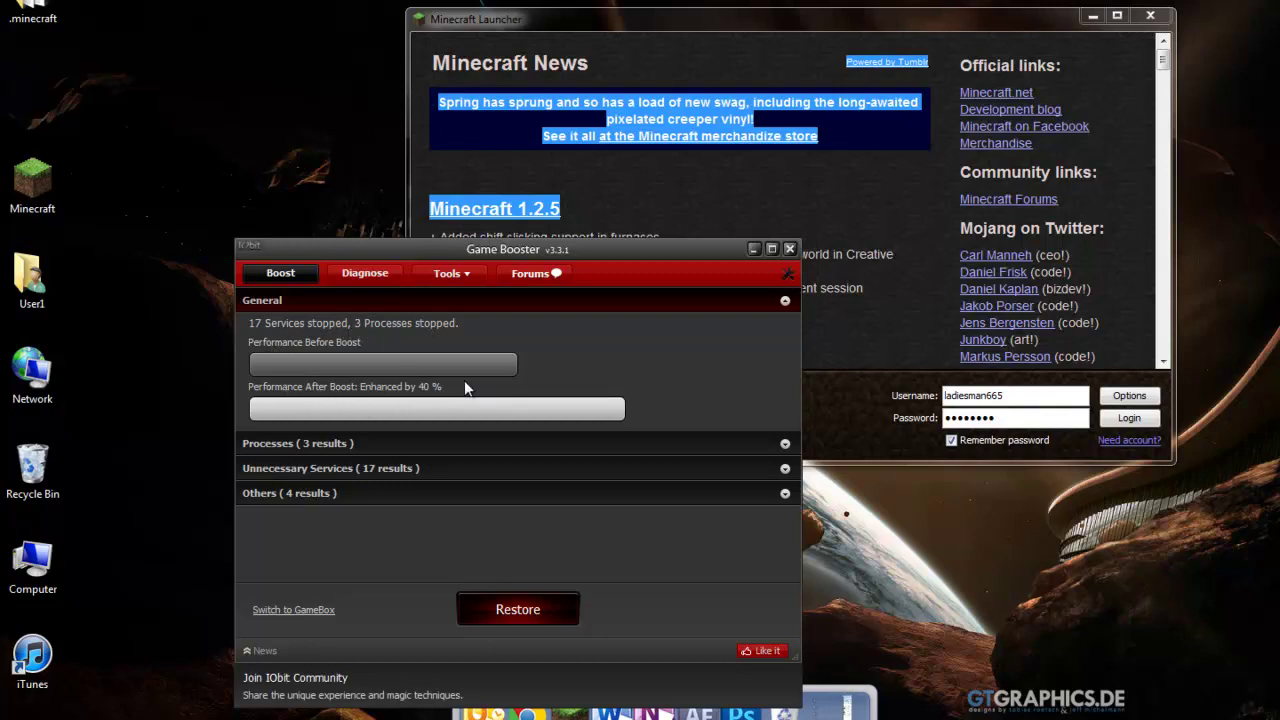
pyautogui.click(1110, 421)
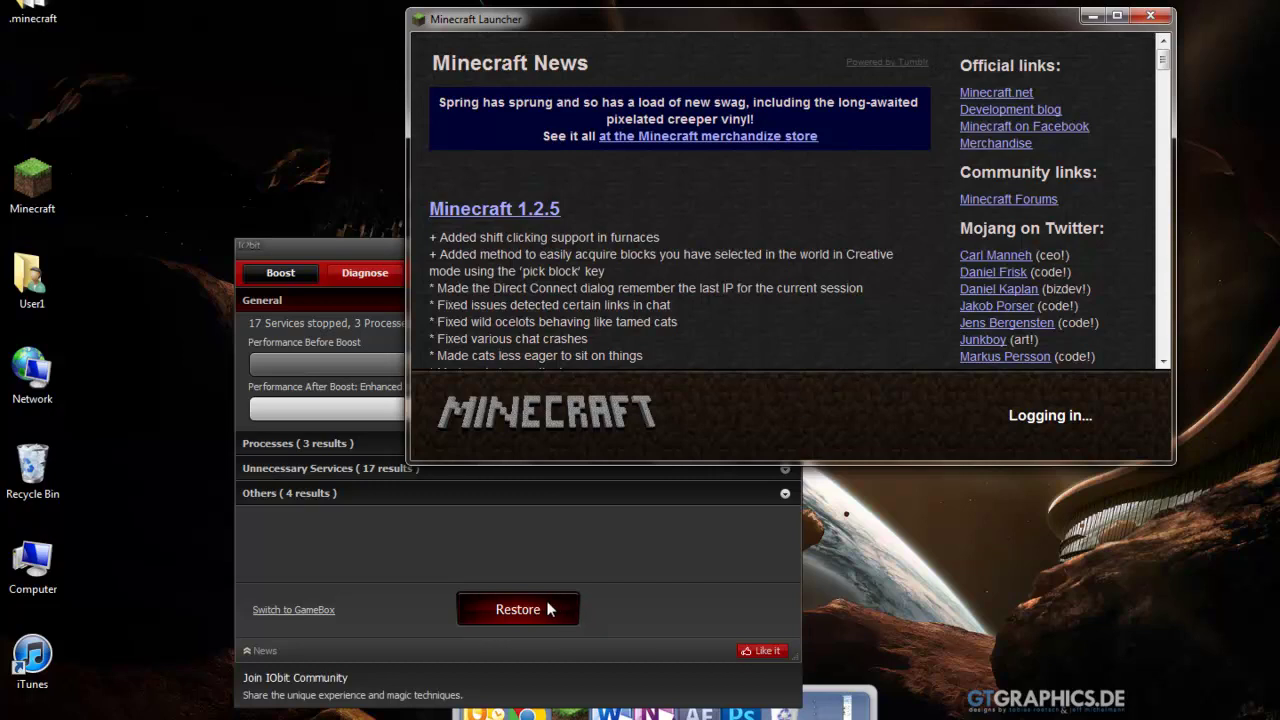
pyautogui.click(1150, 15)
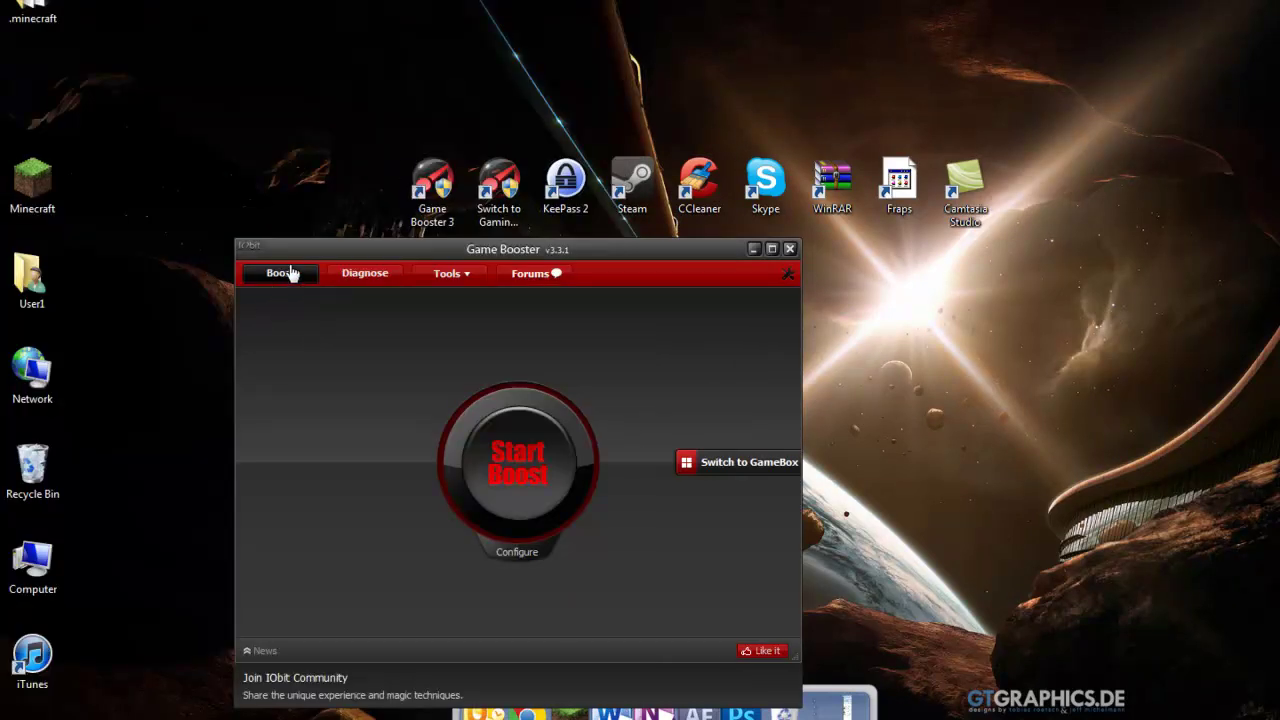
pyautogui.moveTo(290, 273); pyautogui.dragTo(378, 178)
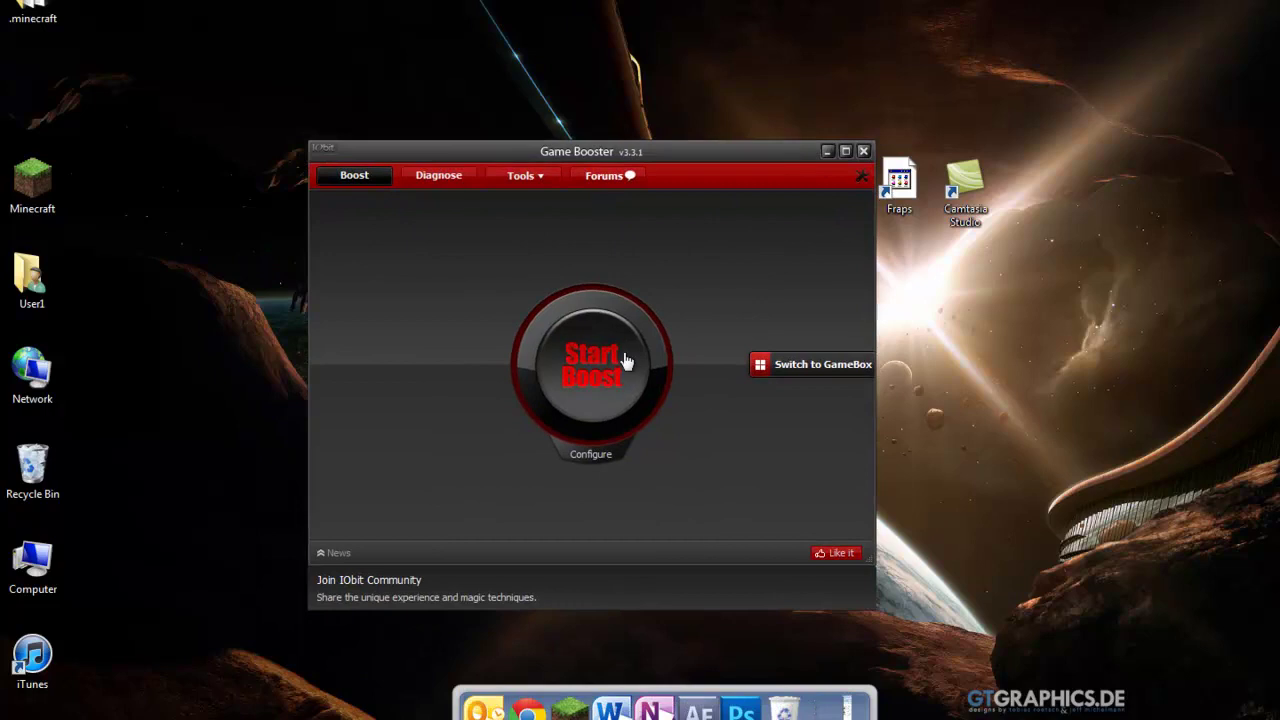
# Step: Close Game Booster, bring up CCleaner 3.16 and maximize its window
pyautogui.click(865, 151)
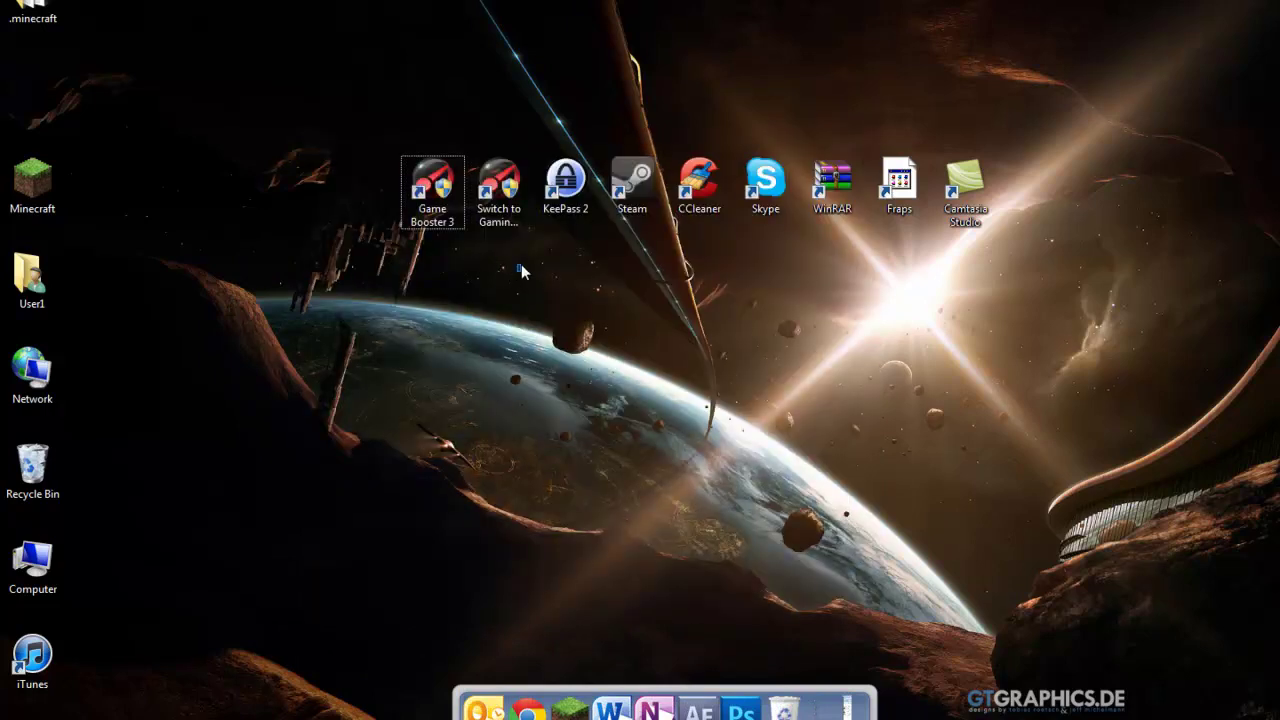
pyautogui.moveTo(519, 271); pyautogui.dragTo(420, 245)
pyautogui.moveTo(741, 25)
pyautogui.mouseDown()
pyautogui.moveTo(667, 307)
pyautogui.moveTo(748, 23)
pyautogui.mouseUp()
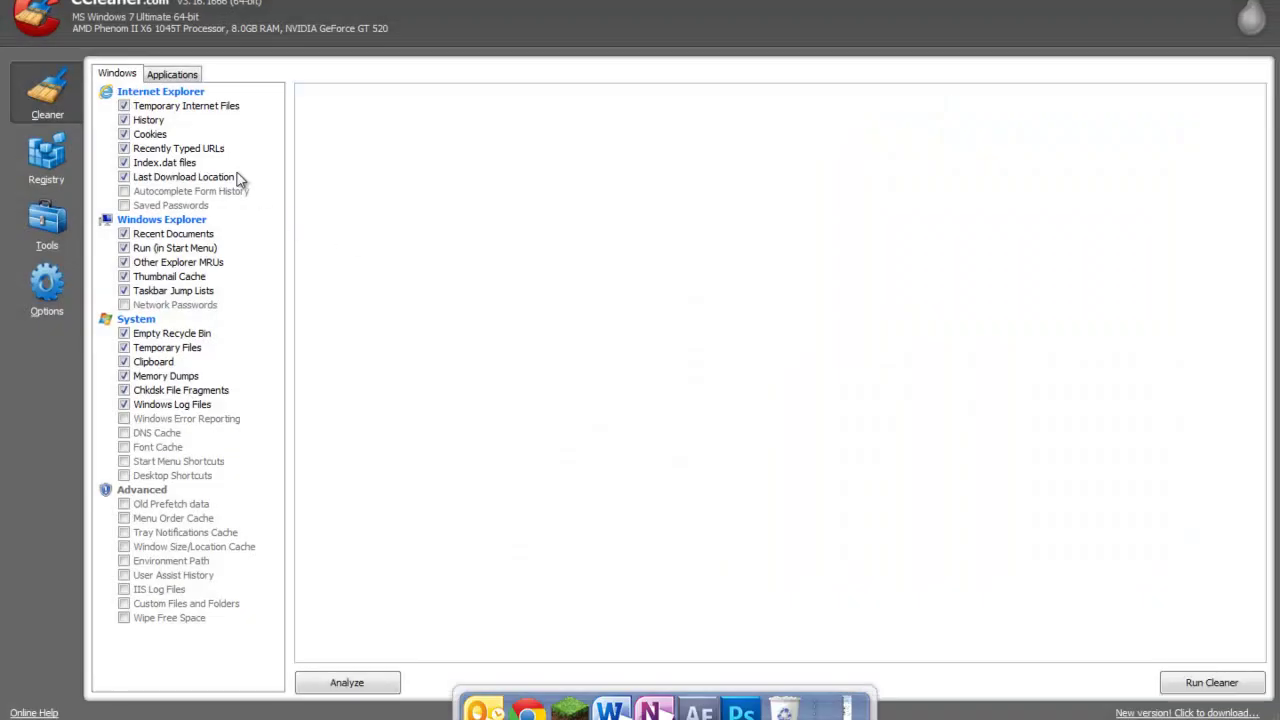
pyautogui.moveTo(640, 8); pyautogui.dragTo(742, 601)
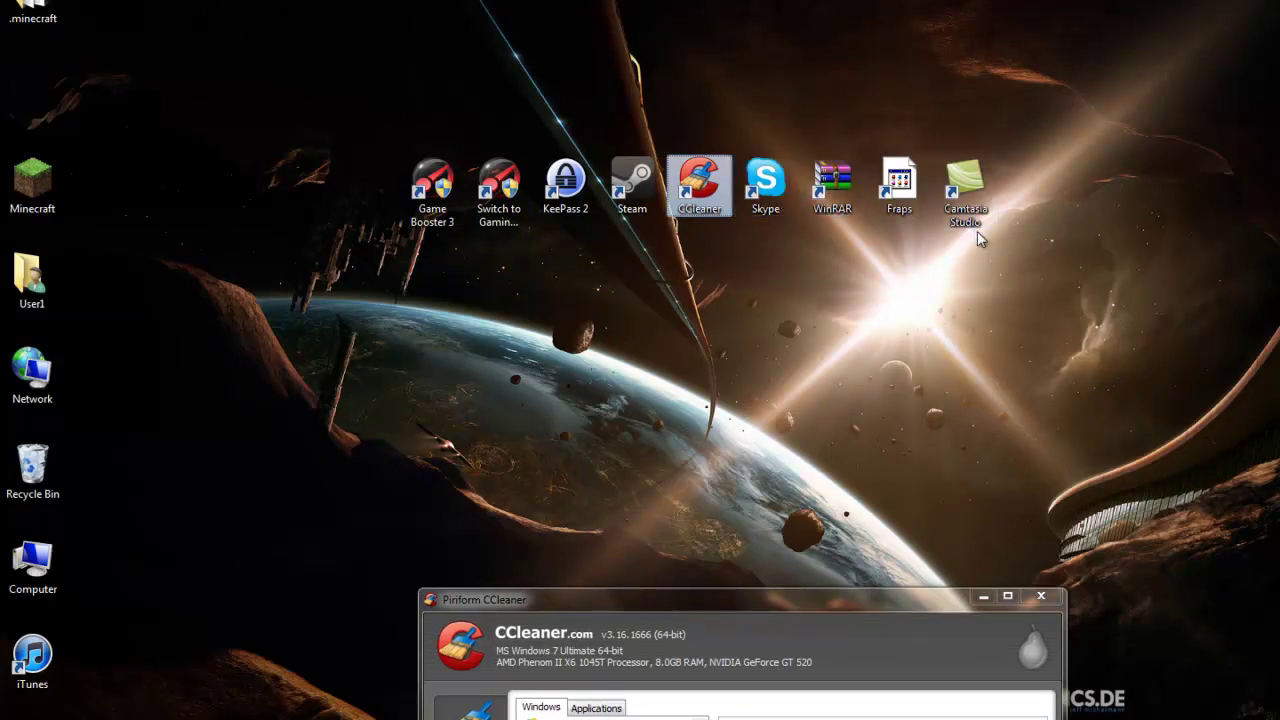
pyautogui.click(921, 228)
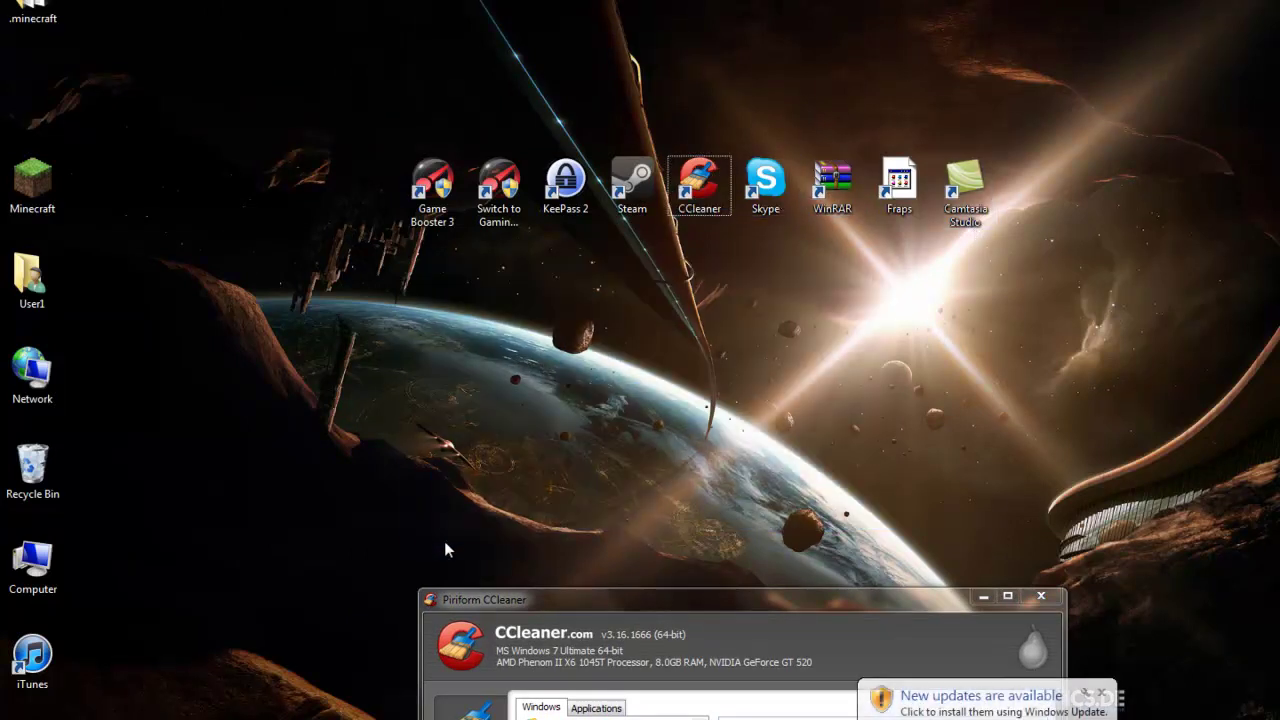
pyautogui.doubleClick(591, 599)
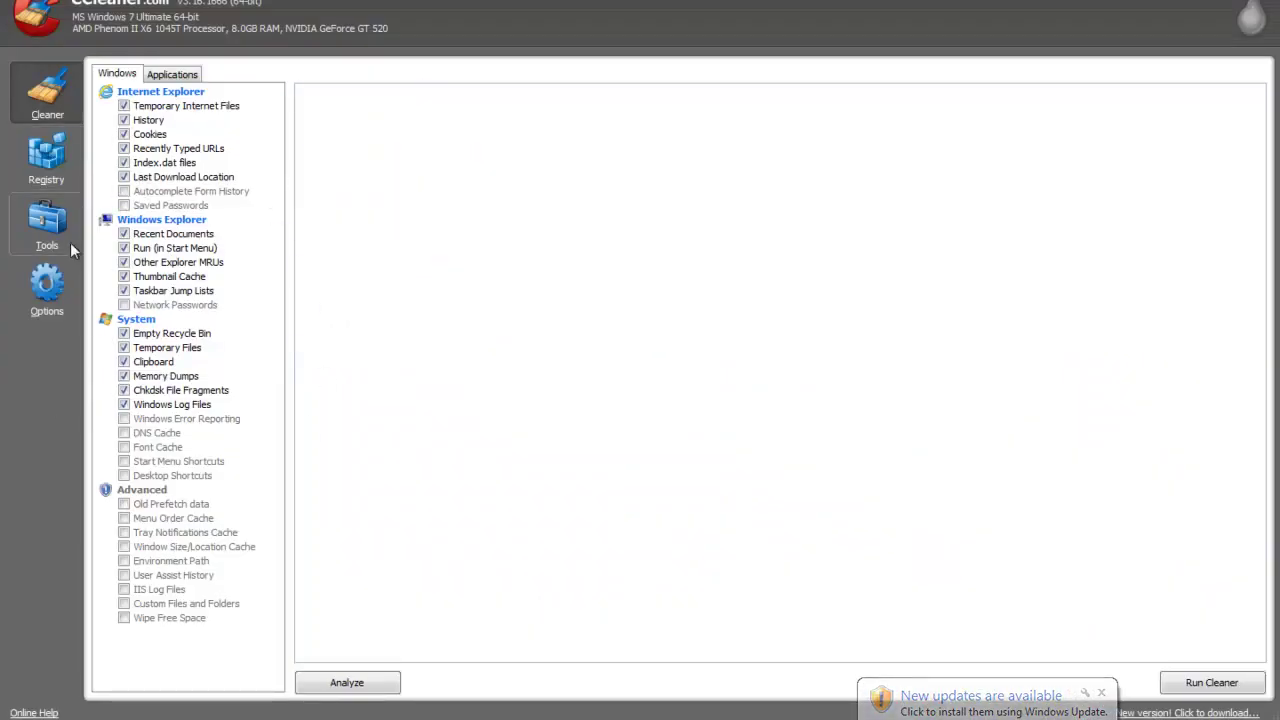
# Step: Run a Registry scan, fix all 57 issues found, and return to the Cleaner page
pyautogui.click(42, 166)
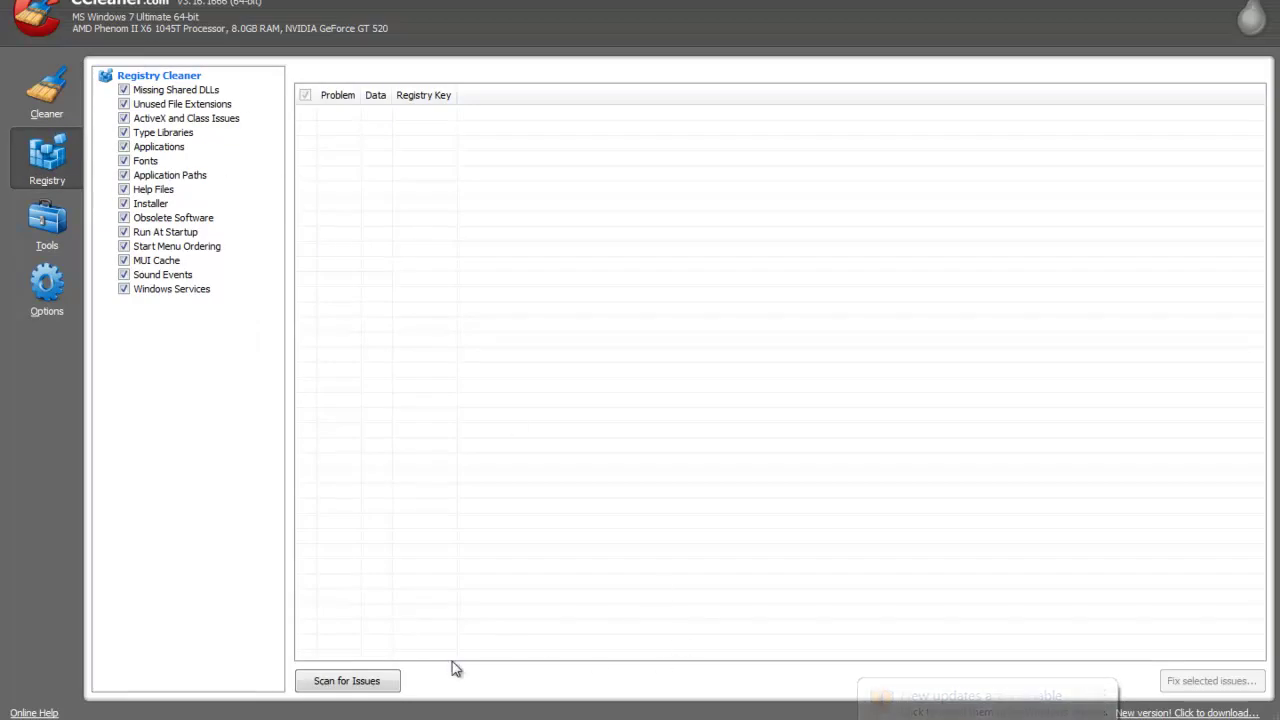
pyautogui.click(390, 681)
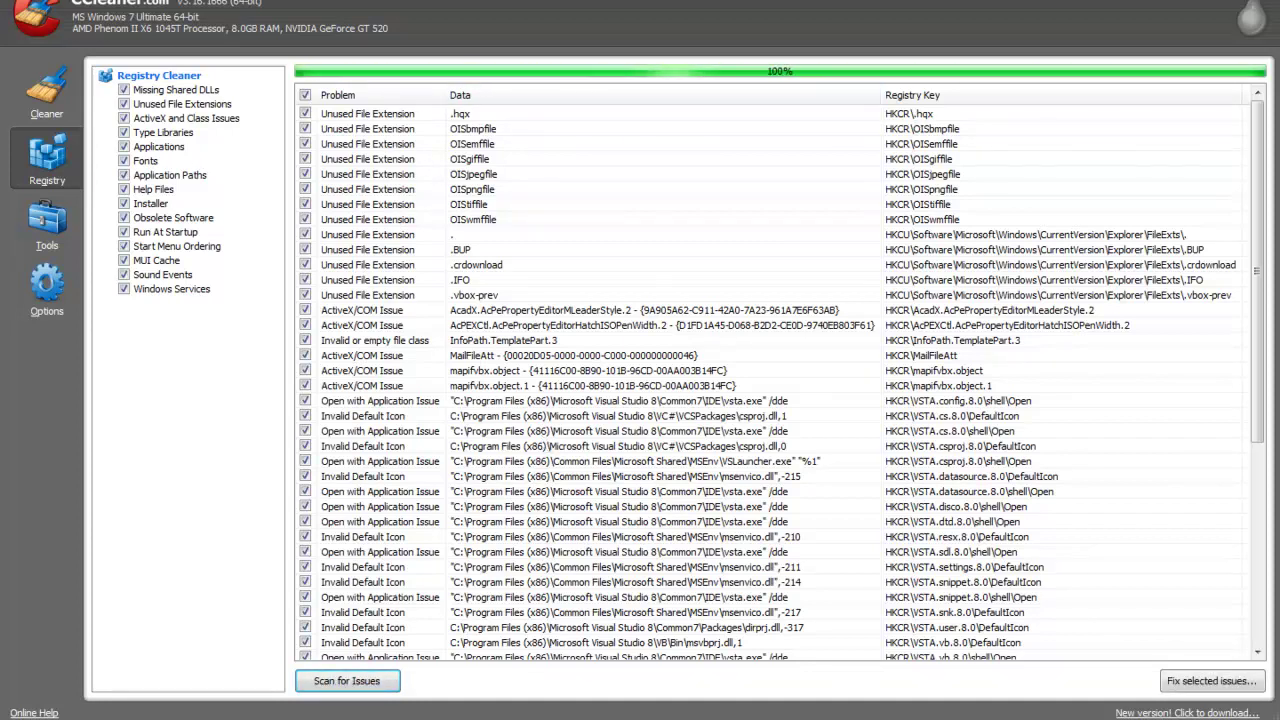
pyautogui.click(1218, 682)
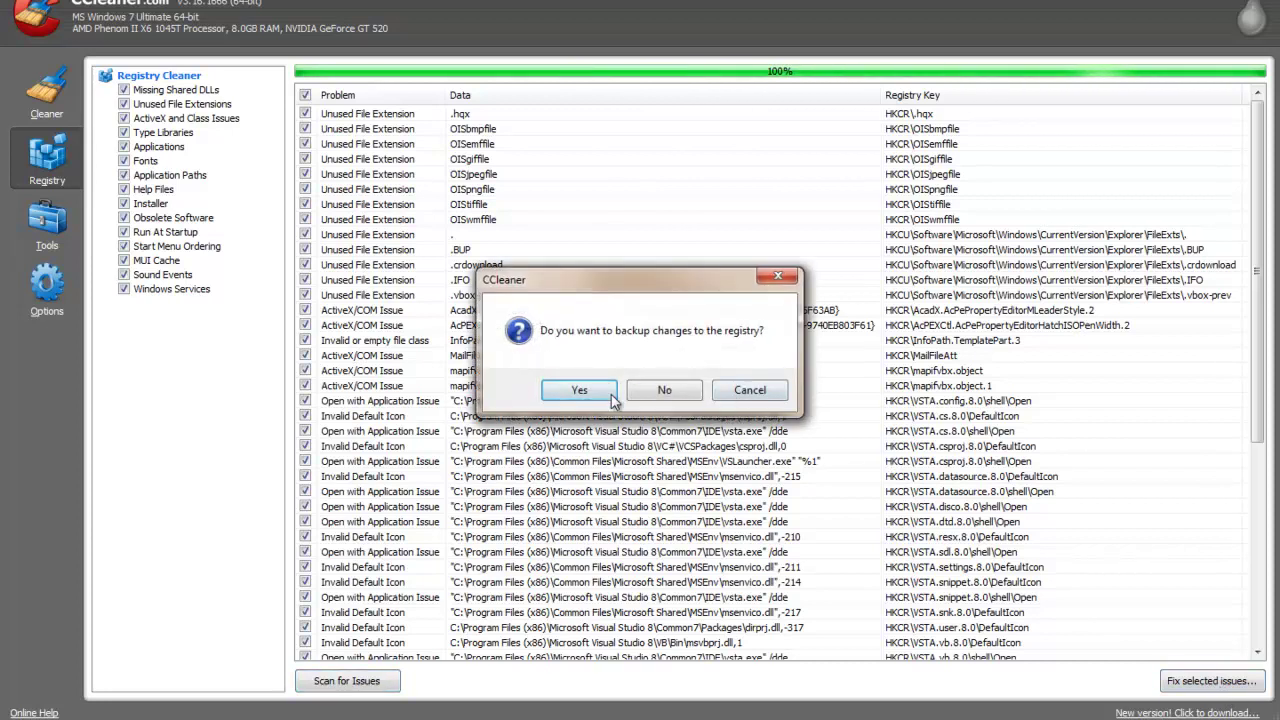
pyautogui.click(640, 394)
pyautogui.click(698, 432)
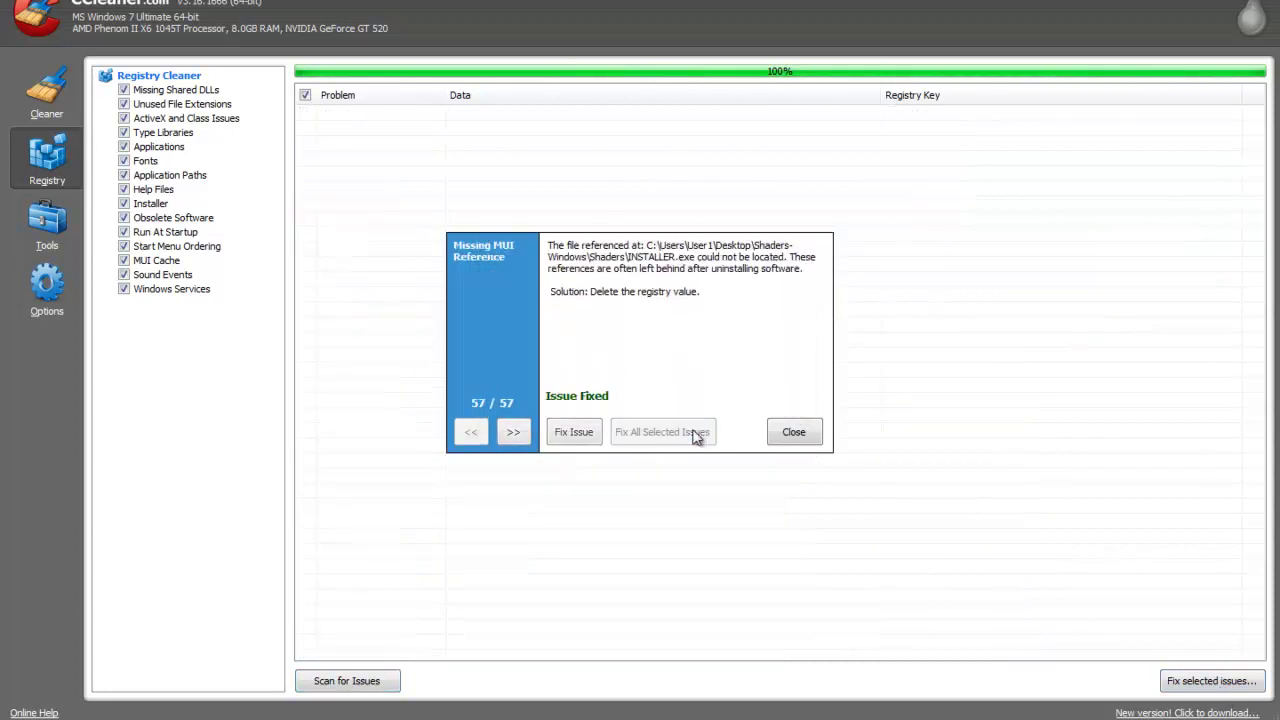
pyautogui.click(793, 436)
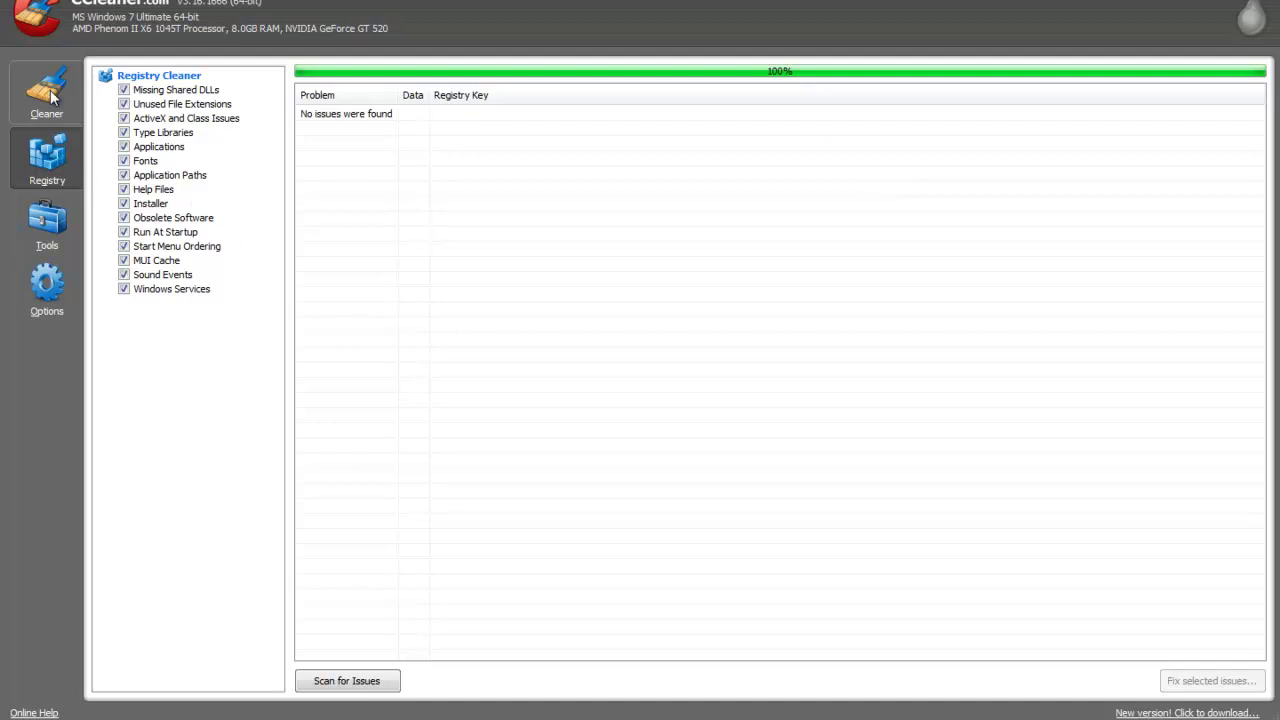
pyautogui.click(47, 93)
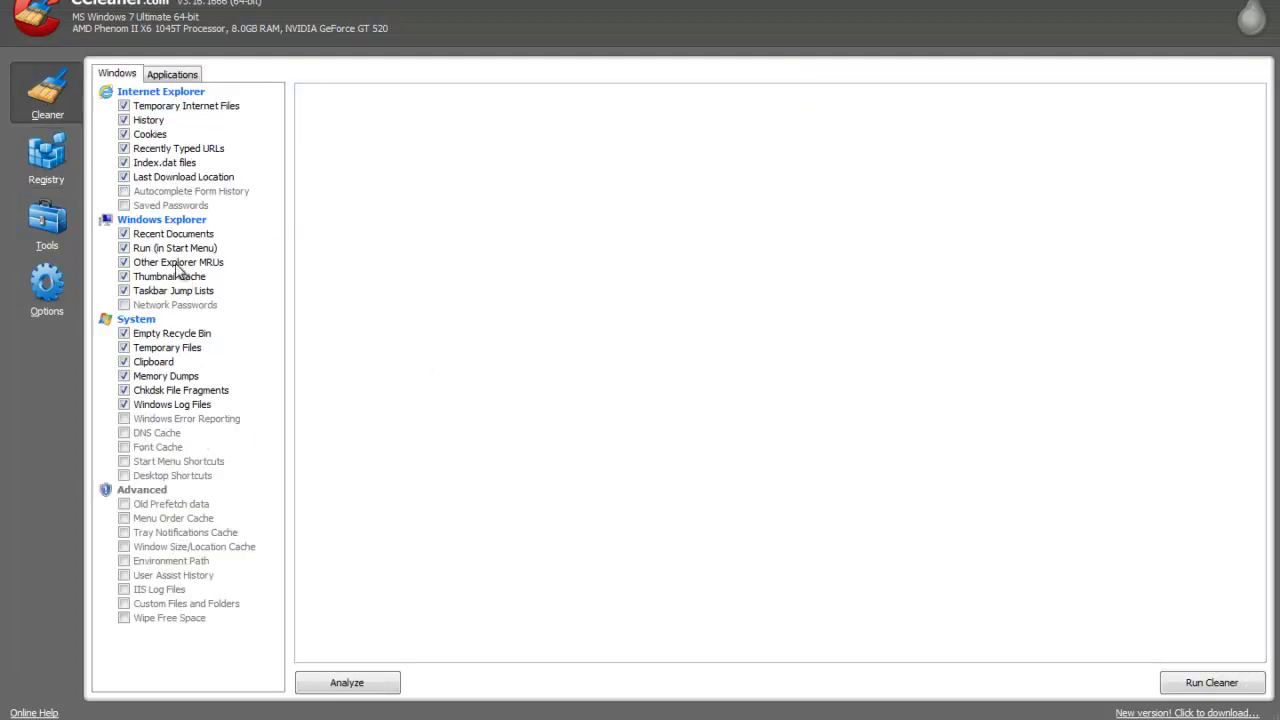
# Step: Review the Applications and Windows checklists, then run the cleaner and confirm the deletion
pyautogui.click(165, 80)
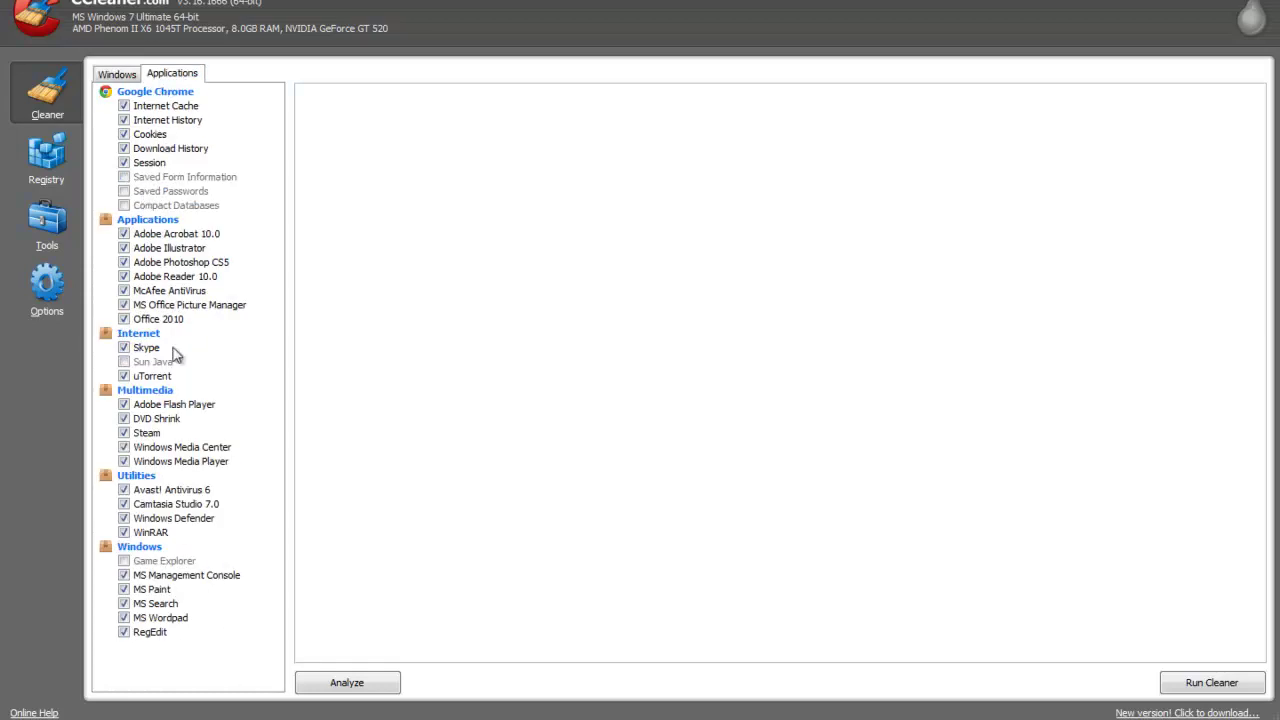
pyautogui.click(117, 80)
pyautogui.click(1199, 685)
pyautogui.click(782, 312)
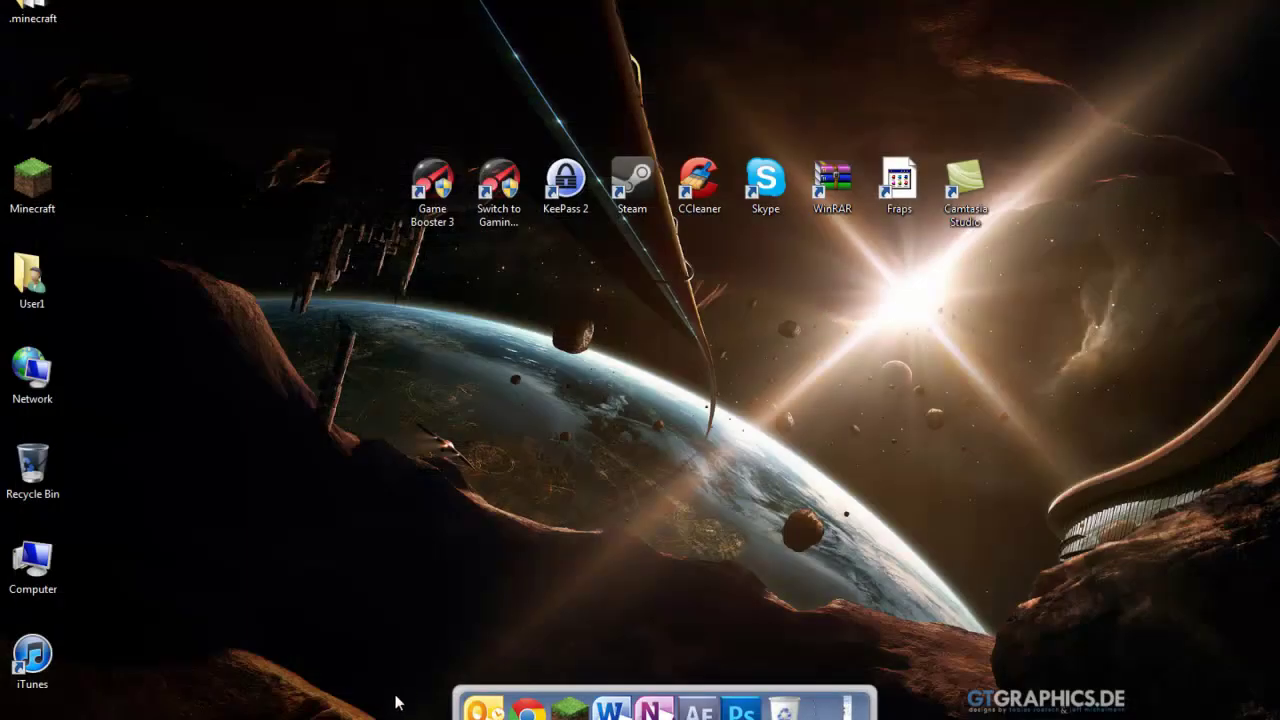
# Step: Dismiss the desktop context menu, drag-select the row of nine shortcuts, then deselect them
pyautogui.rightClick(542, 551)
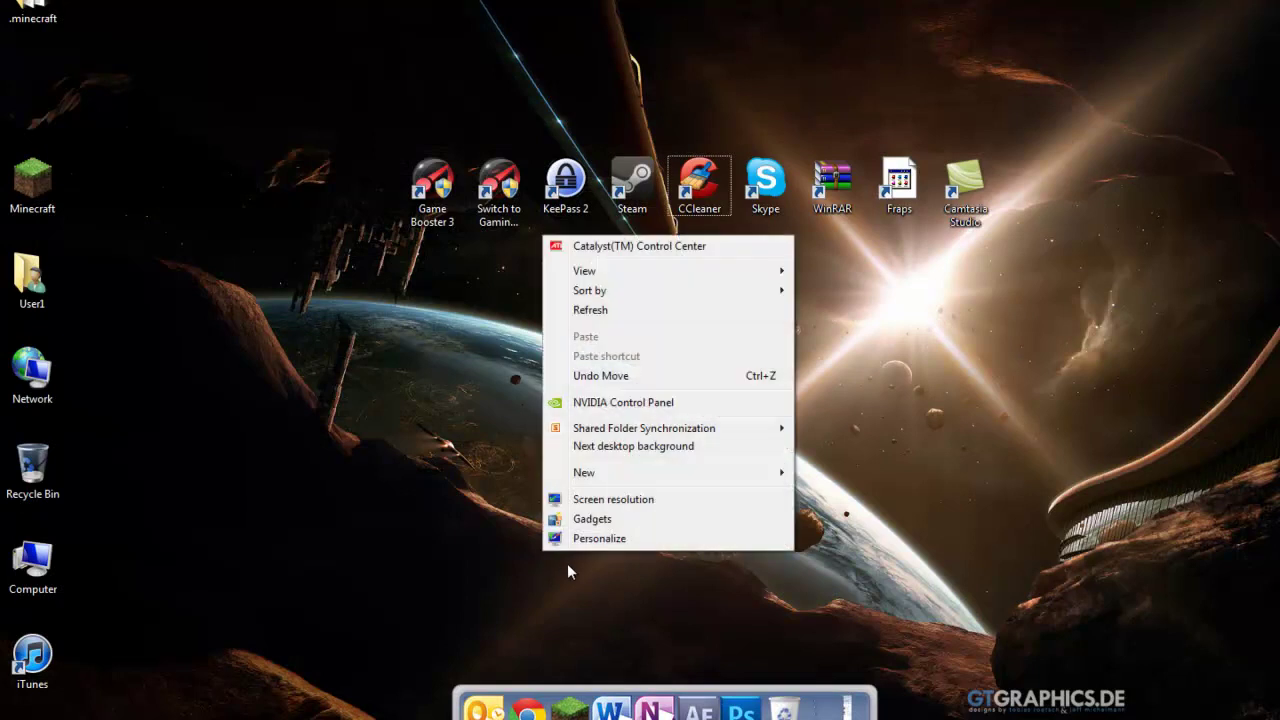
pyautogui.click(479, 499)
pyautogui.moveTo(1152, 380); pyautogui.dragTo(1019, 154)
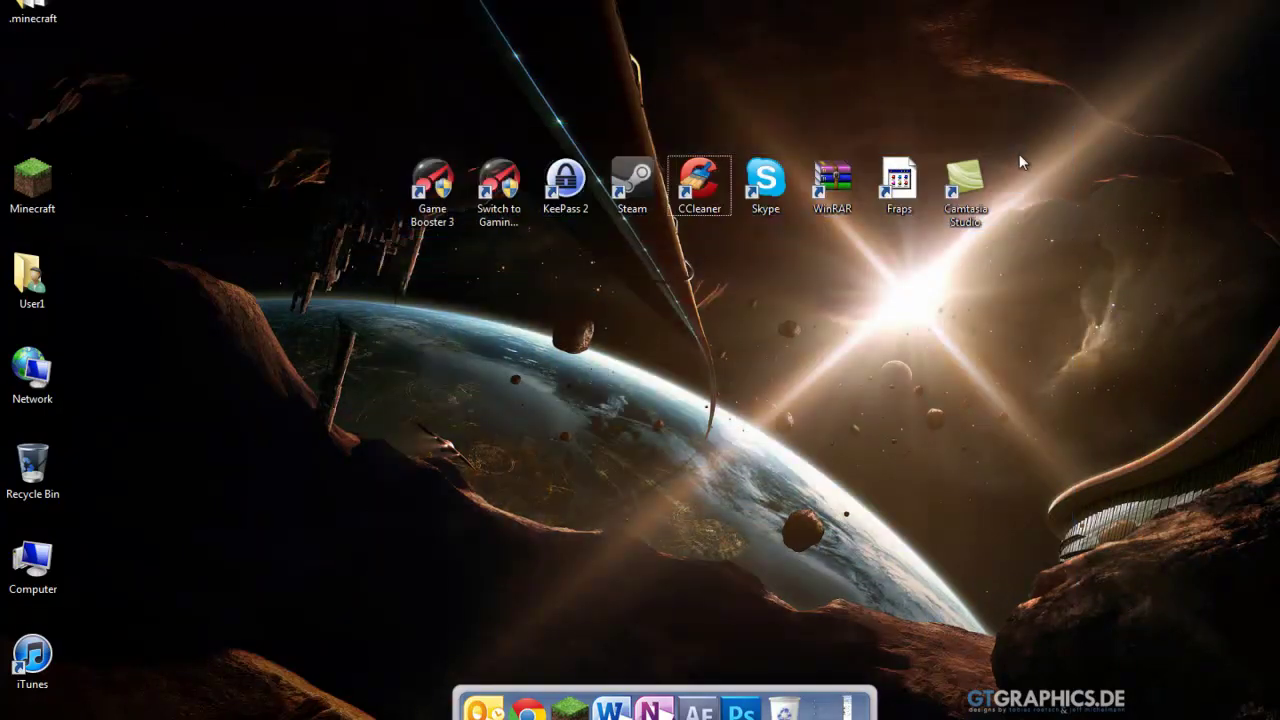
pyautogui.moveTo(1247, 1); pyautogui.dragTo(864, 218)
pyautogui.moveTo(1279, 0); pyautogui.dragTo(902, 164)
pyautogui.moveTo(316, 0); pyautogui.dragTo(551, 60)
pyautogui.moveTo(897, 0); pyautogui.dragTo(580, 490)
pyautogui.moveTo(1177, 1); pyautogui.dragTo(105, 272)
pyautogui.click(105, 272)
pyautogui.click(300, 660)
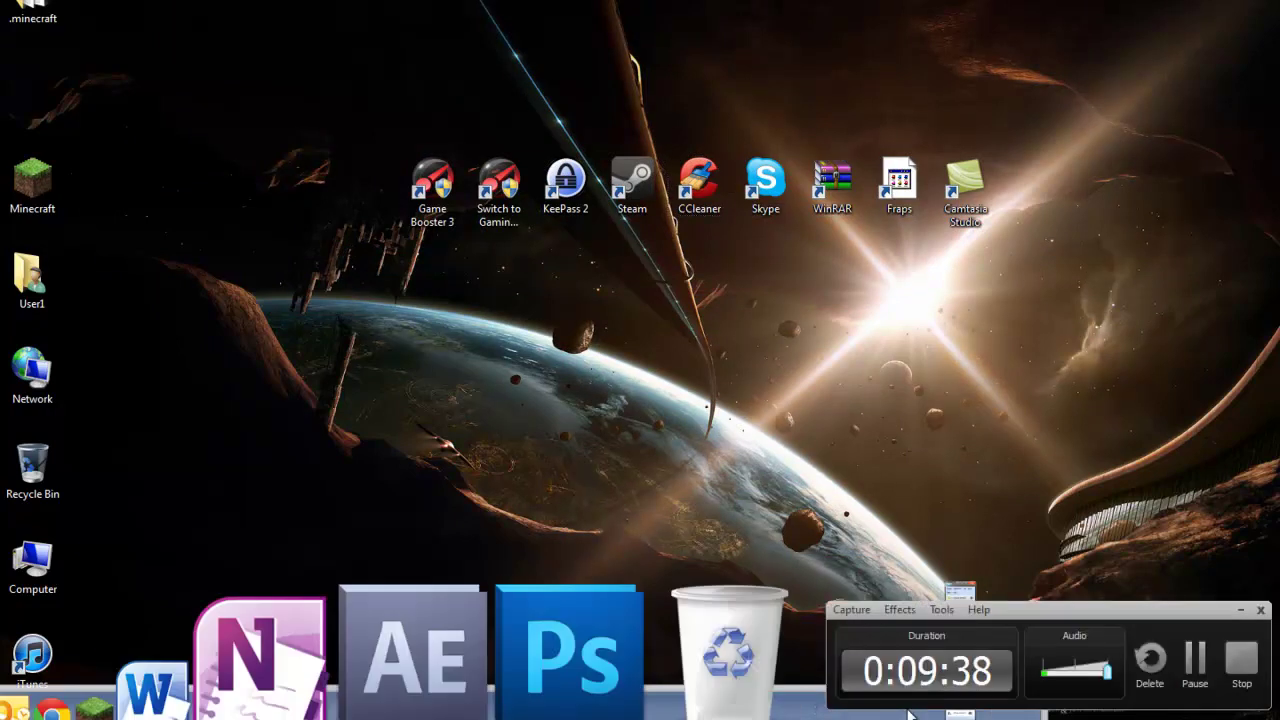